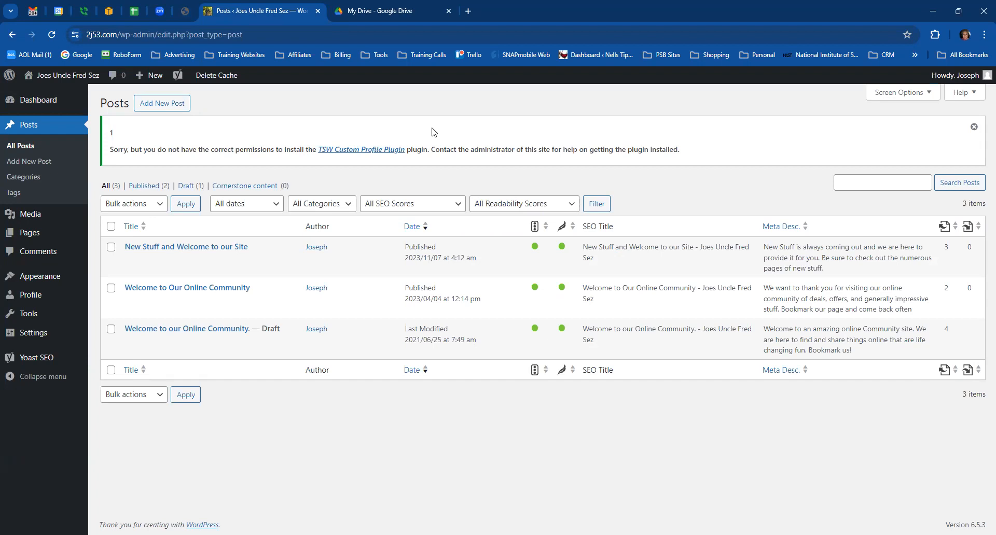
# Step: Switch to Google Drive and create a folder named Backup 2j53.com in My Drive
pyautogui.click(378, 12)
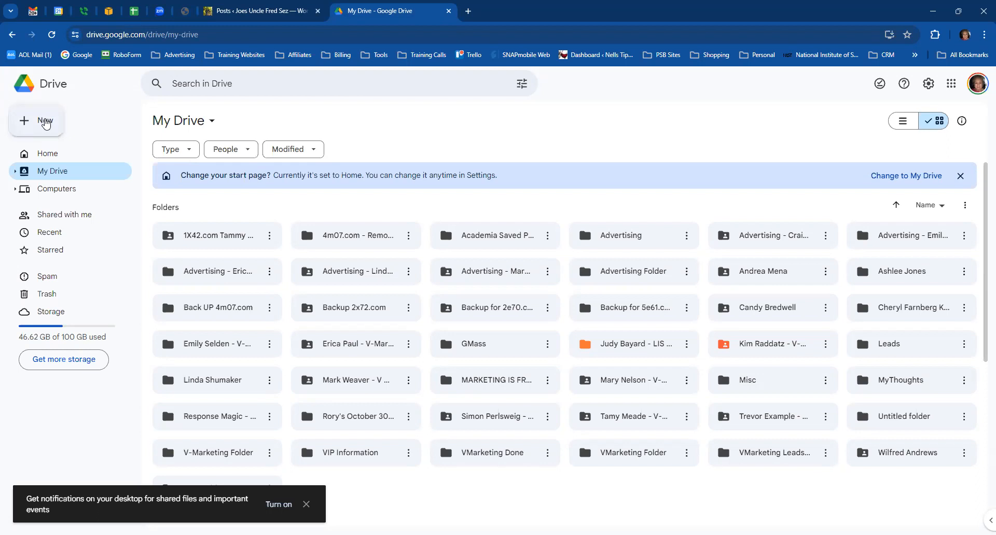
pyautogui.click(45, 123)
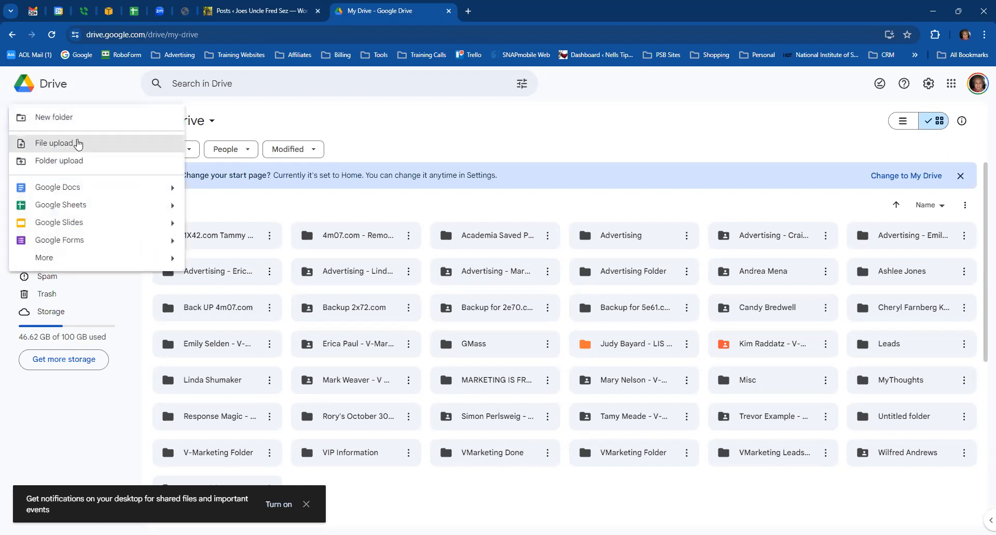
pyautogui.click(58, 120)
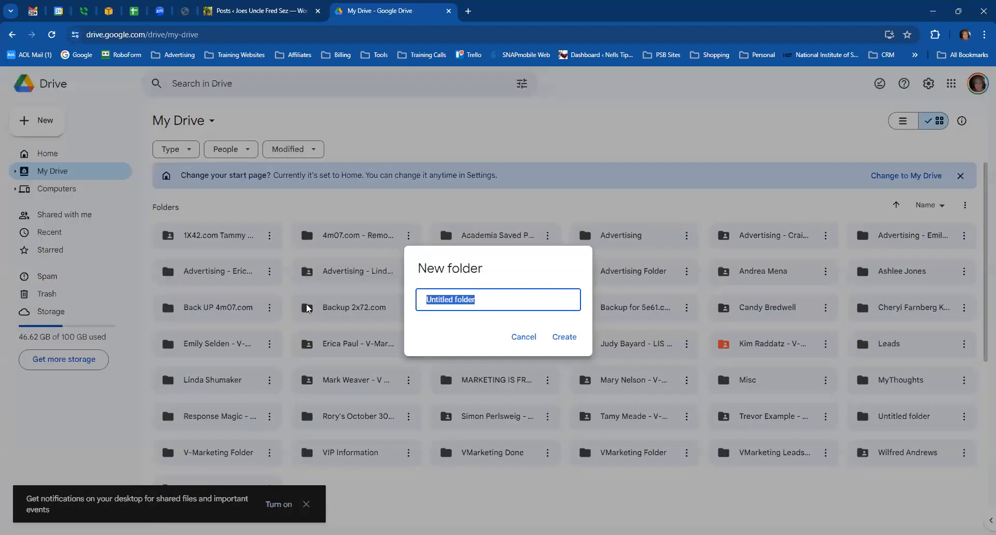
pyautogui.write('Backup 2j53.com')
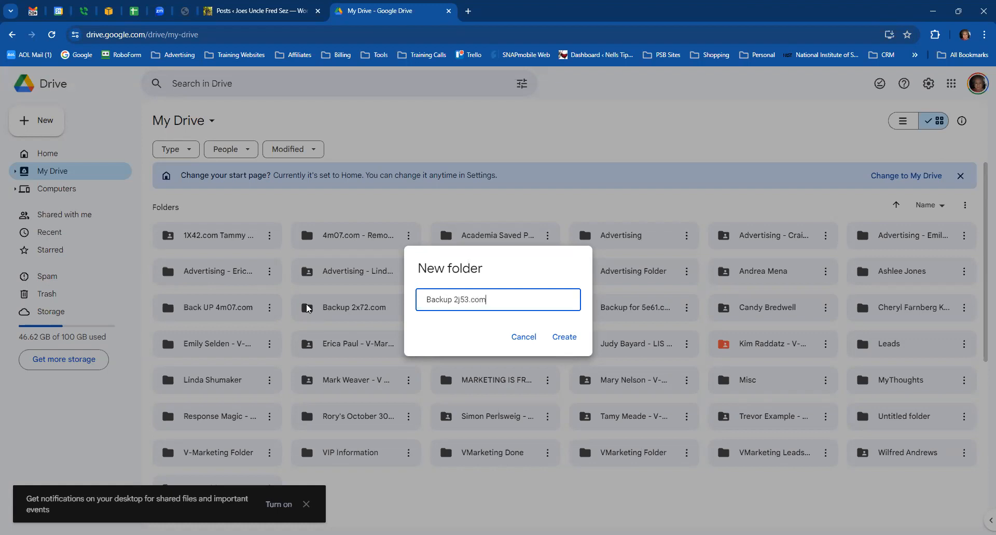
pyautogui.click(564, 338)
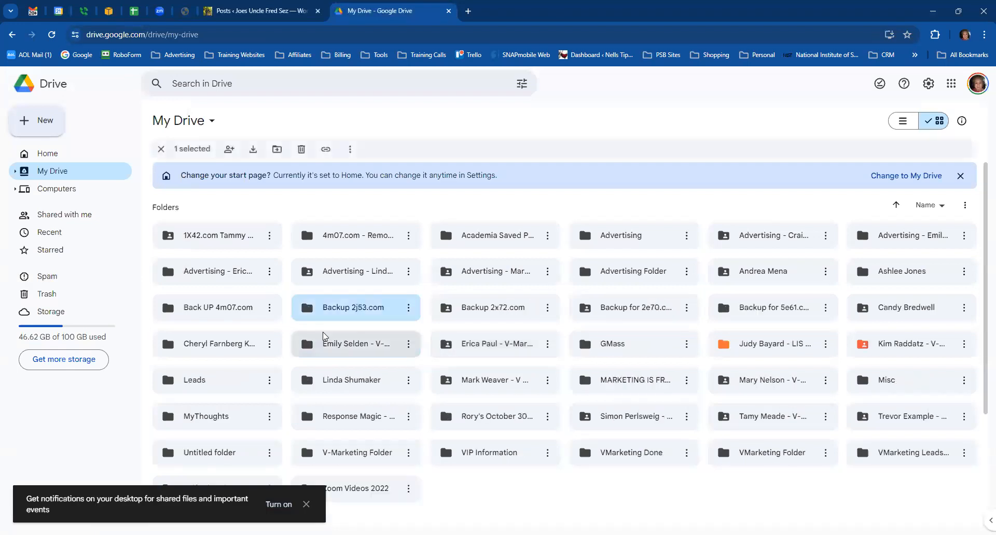
# Step: Open the Backup 2j53.com folder and create a subfolder named 00 Home in it
pyautogui.doubleClick(354, 312)
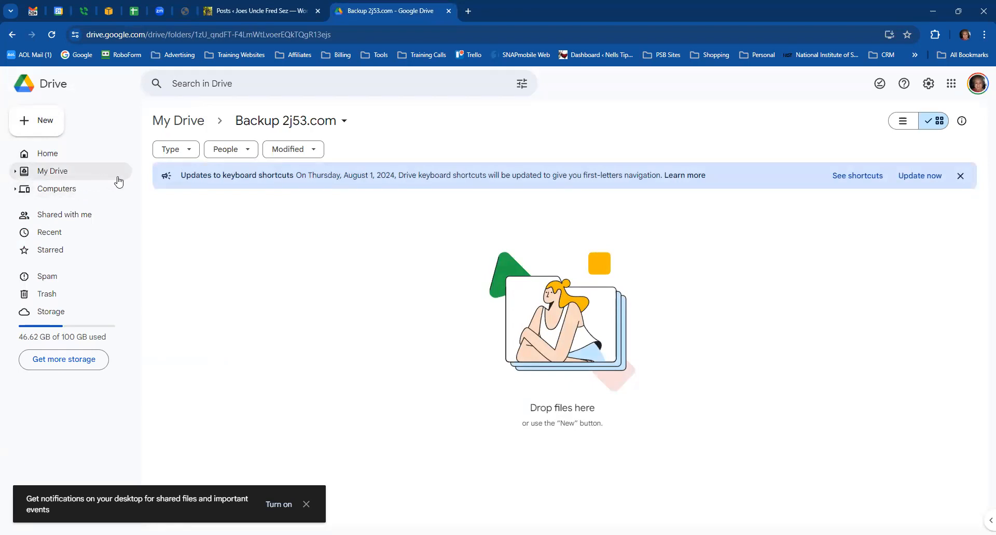
pyautogui.click(48, 125)
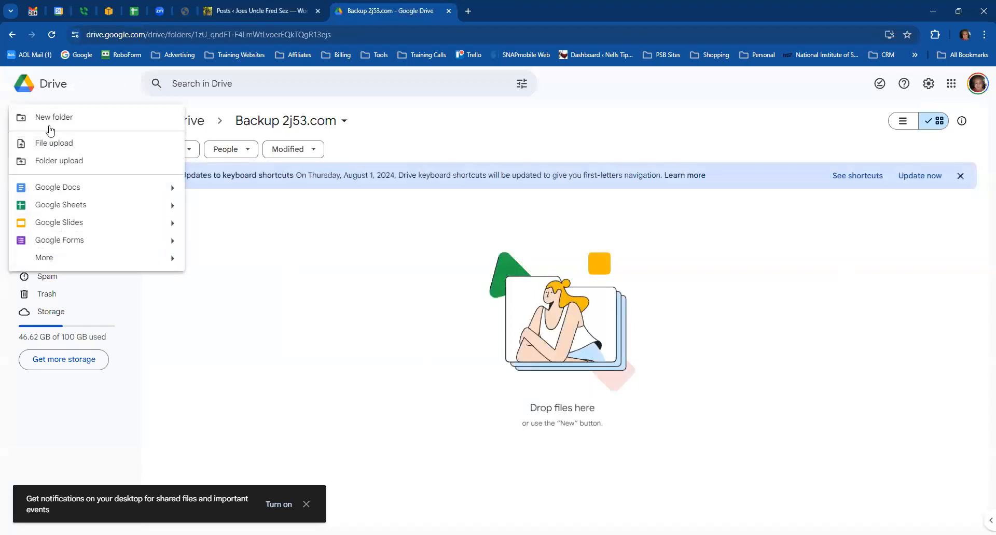
pyautogui.click(50, 121)
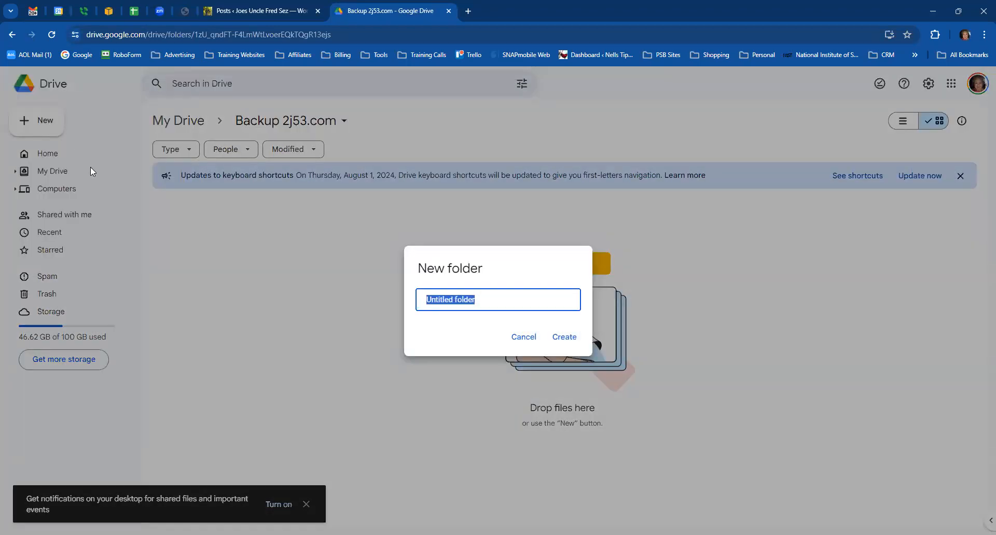
pyautogui.write('))')
pyautogui.press('BackSpace')
pyautogui.press('BackSpace')
pyautogui.write('00 Home')
pyautogui.click(564, 339)
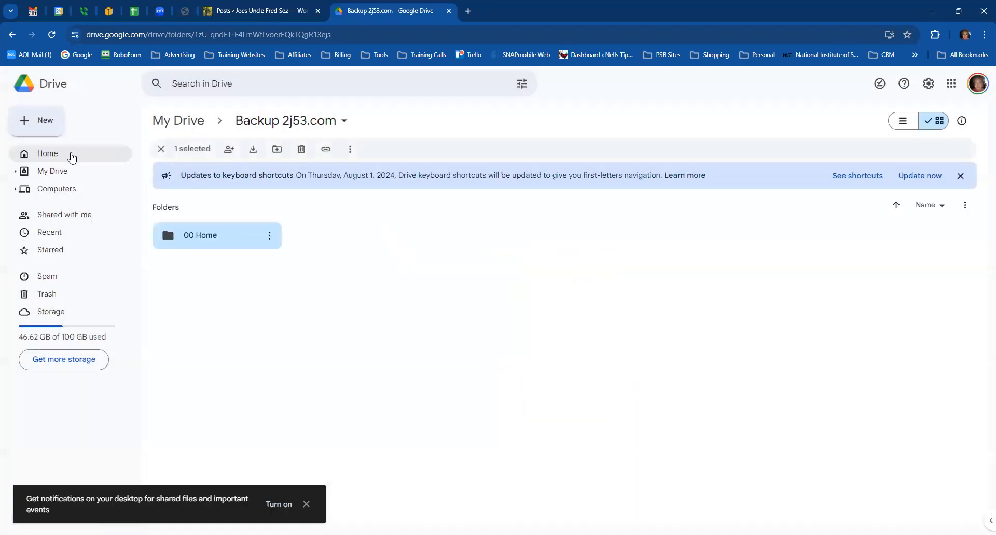
# Step: Create a subfolder named 01 Affiliate Disclosures in the Backup 2j53.com folder
pyautogui.click(45, 122)
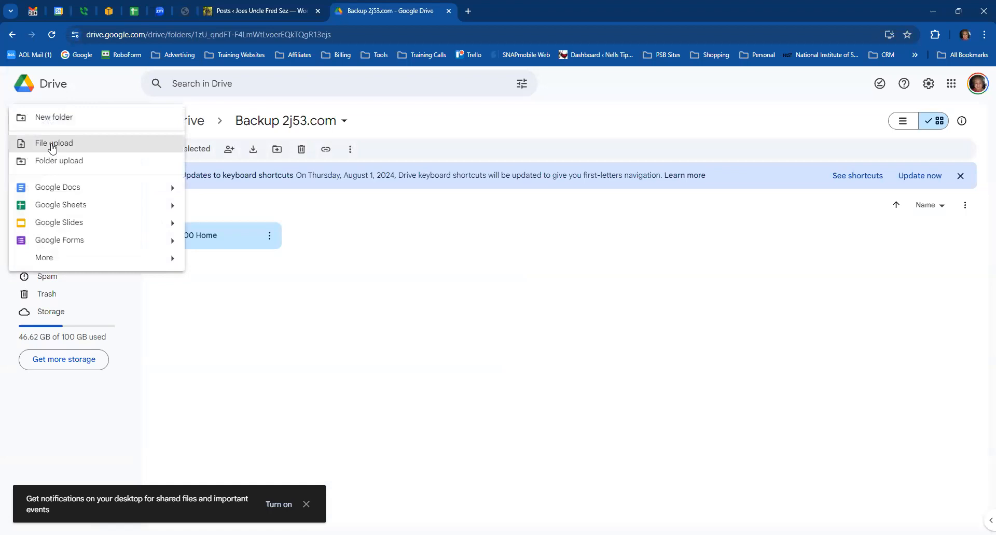
pyautogui.click(54, 118)
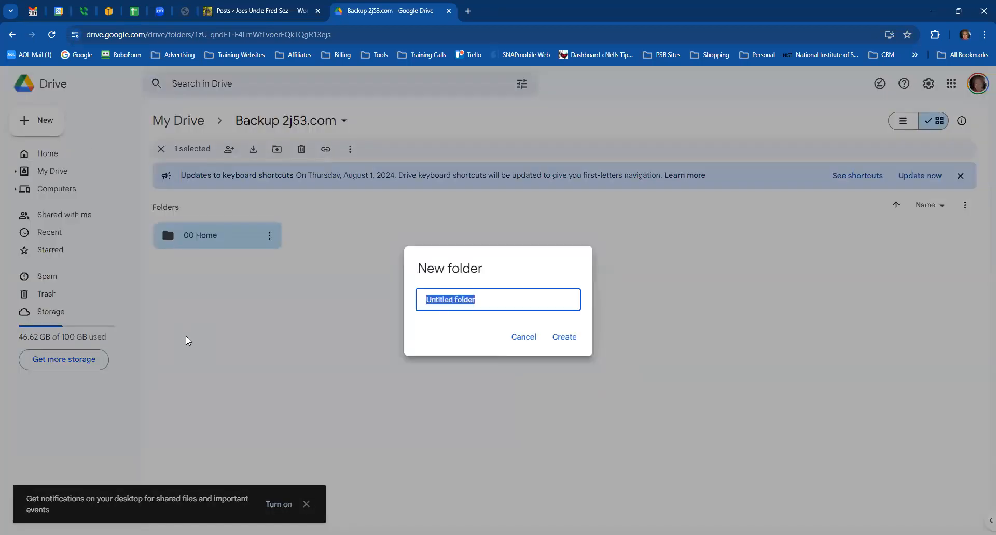
pyautogui.write('01')
pyautogui.write(' A')
pyautogui.write('l')
pyautogui.write('ff')
pyautogui.write('iliate')
pyautogui.write(' Disc')
pyautogui.write('losures')
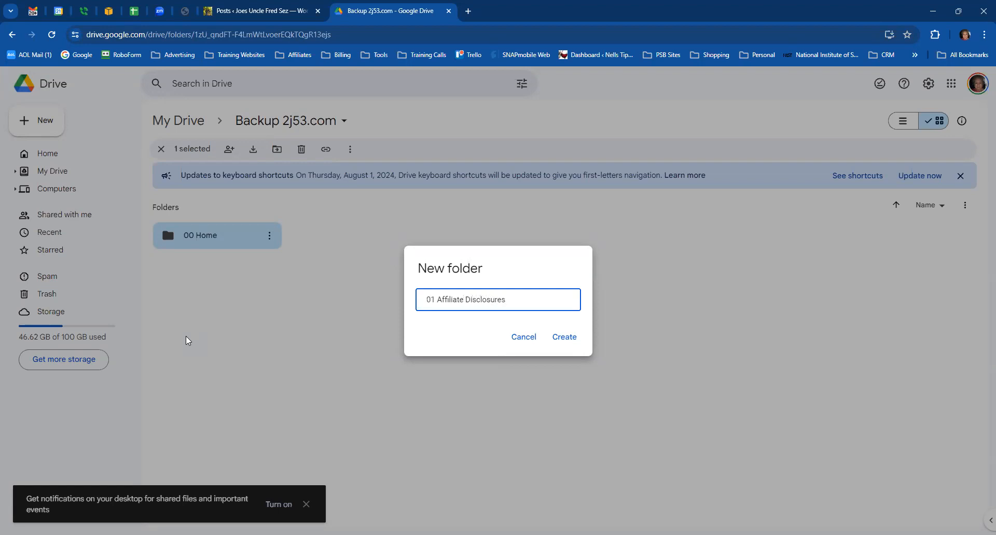
pyautogui.click(564, 338)
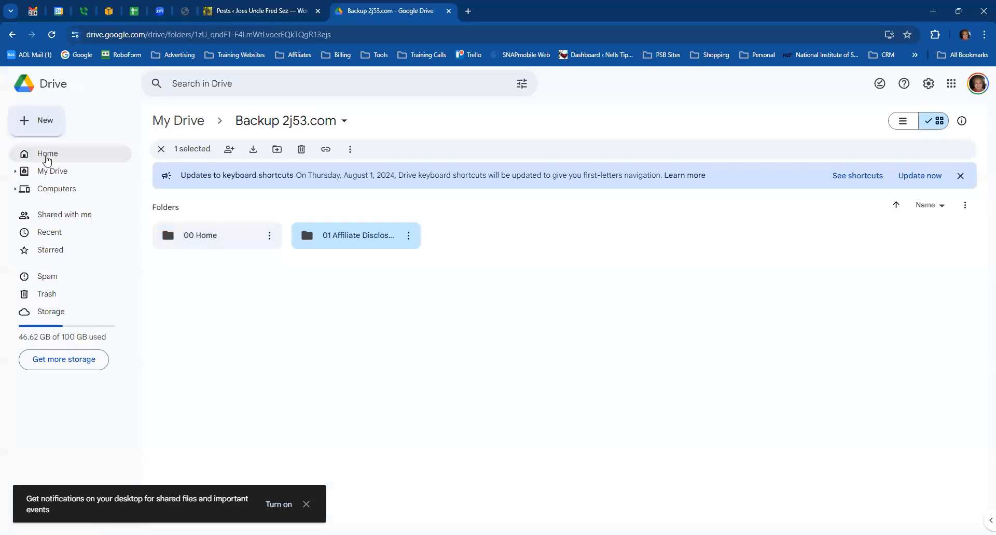
# Step: Create a subfolder named 02 Contact Us in the Backup 2j53.com folder
pyautogui.click(45, 122)
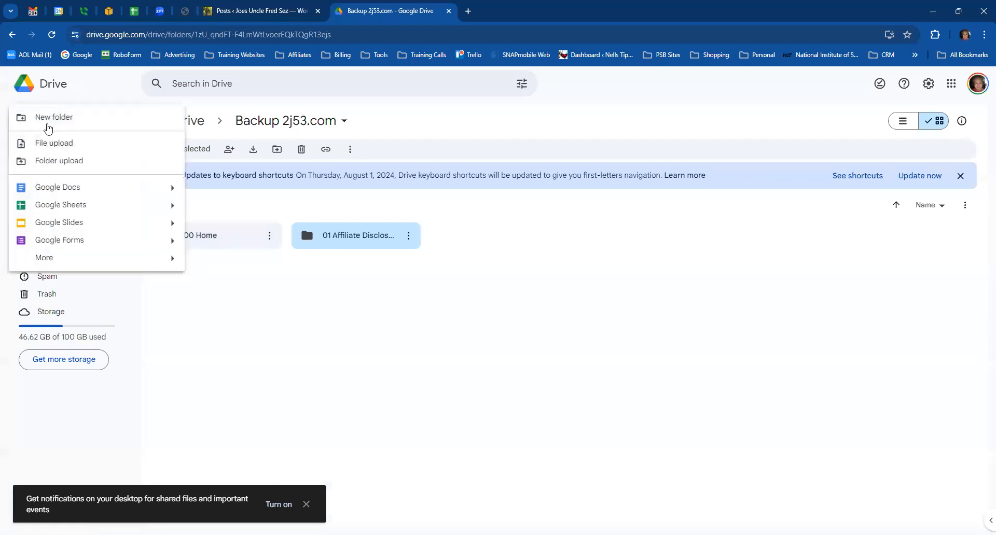
pyautogui.click(48, 121)
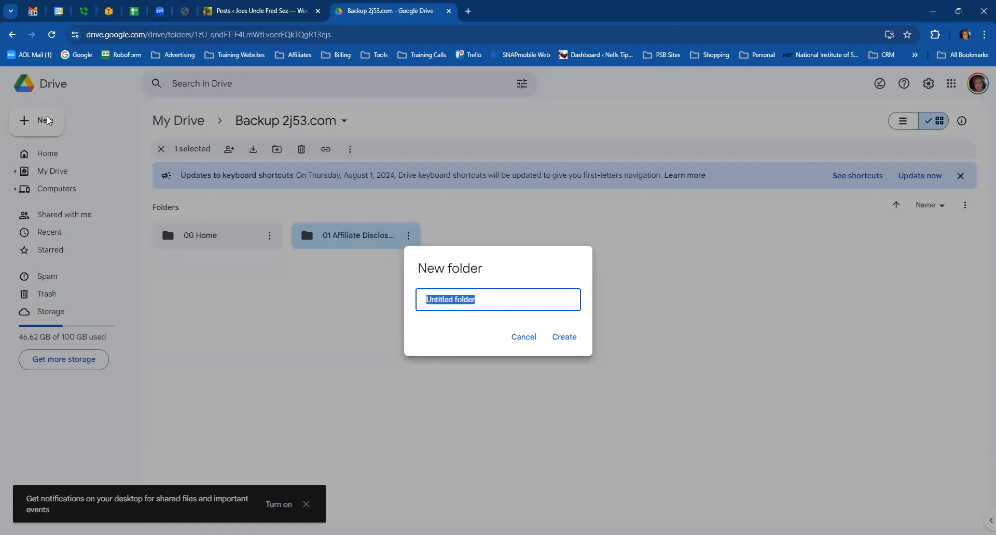
pyautogui.write('02 Contact Us')
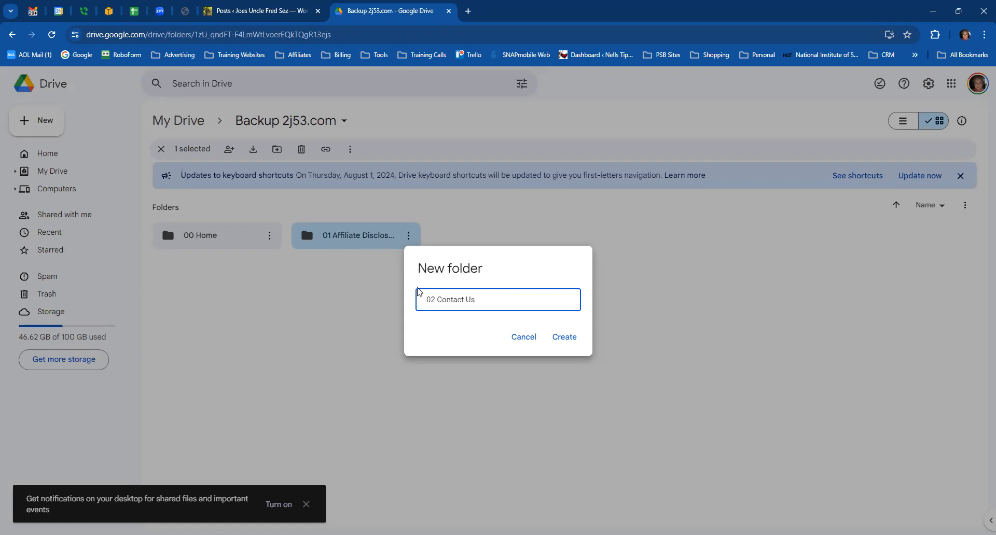
pyautogui.click(573, 345)
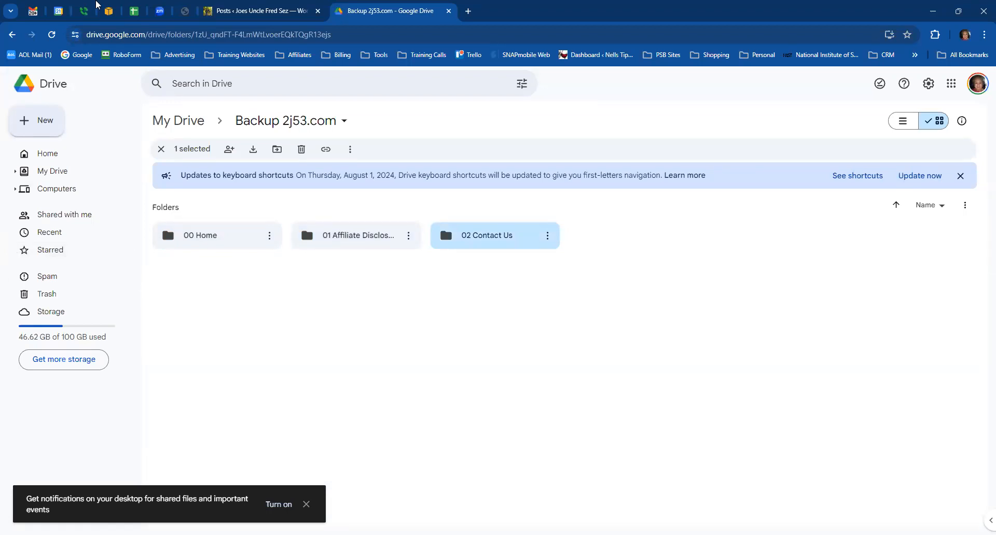
# Step: Check the category list on the 2j53.com live site and create a matching Arts & Entertainment subfolder in the Google Drive backup folder
pyautogui.click(254, 14)
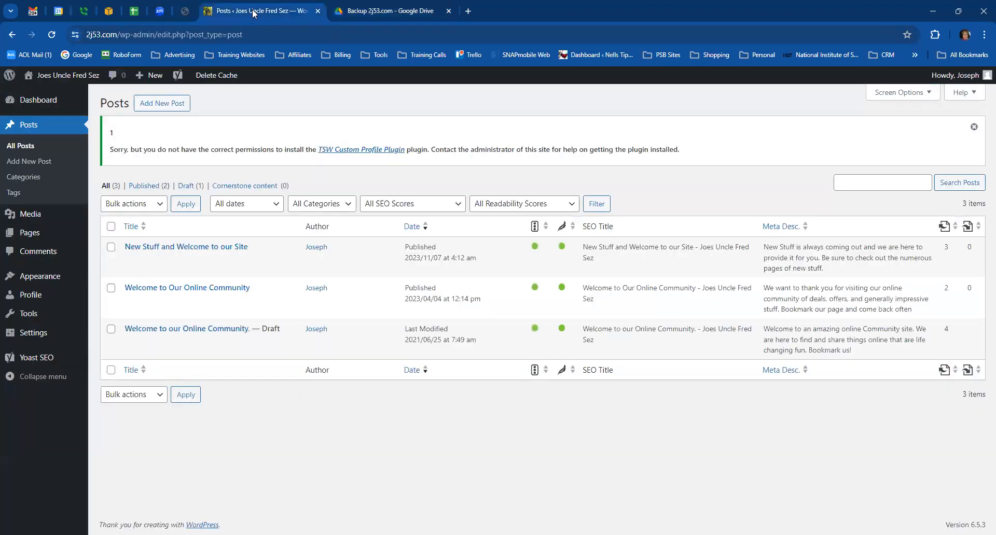
pyautogui.click(54, 76)
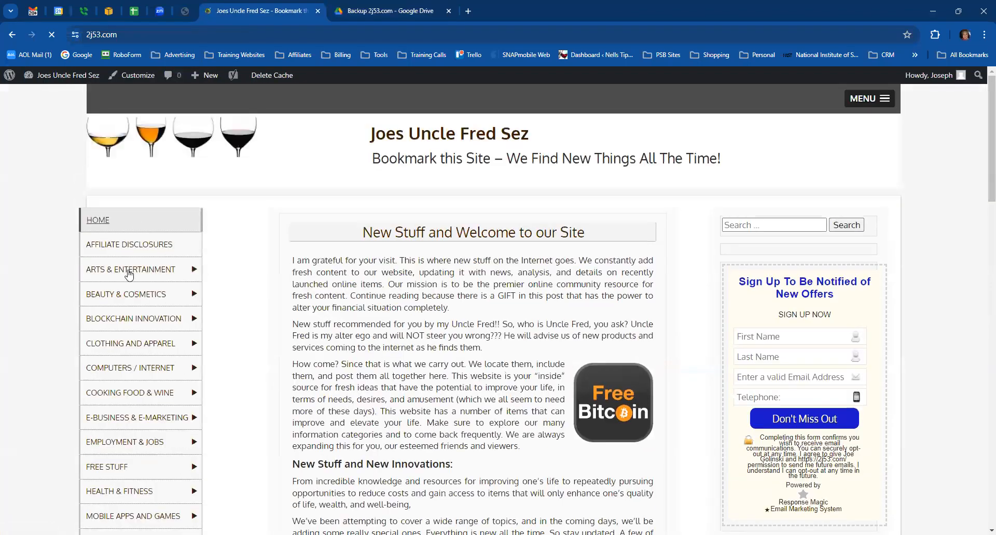
pyautogui.click(364, 14)
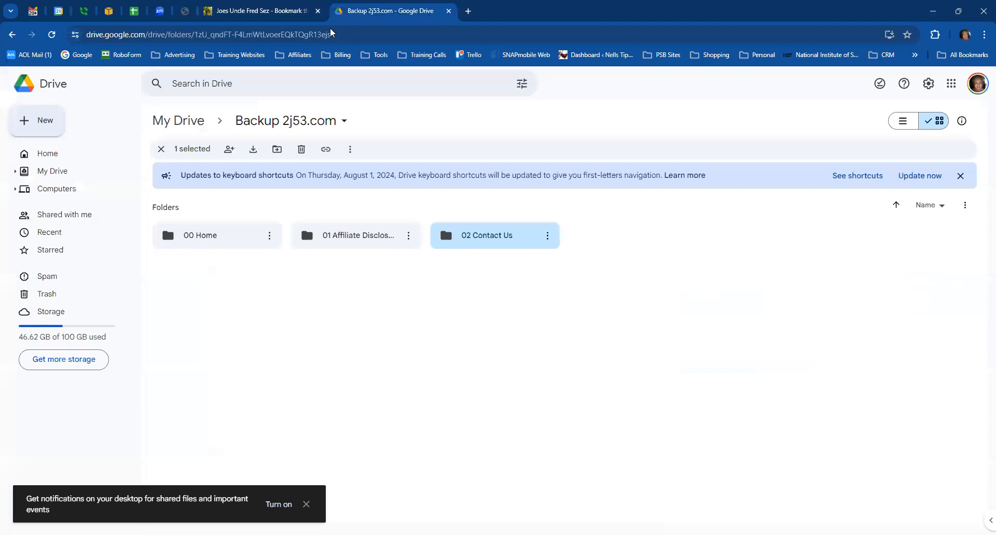
pyautogui.click(42, 124)
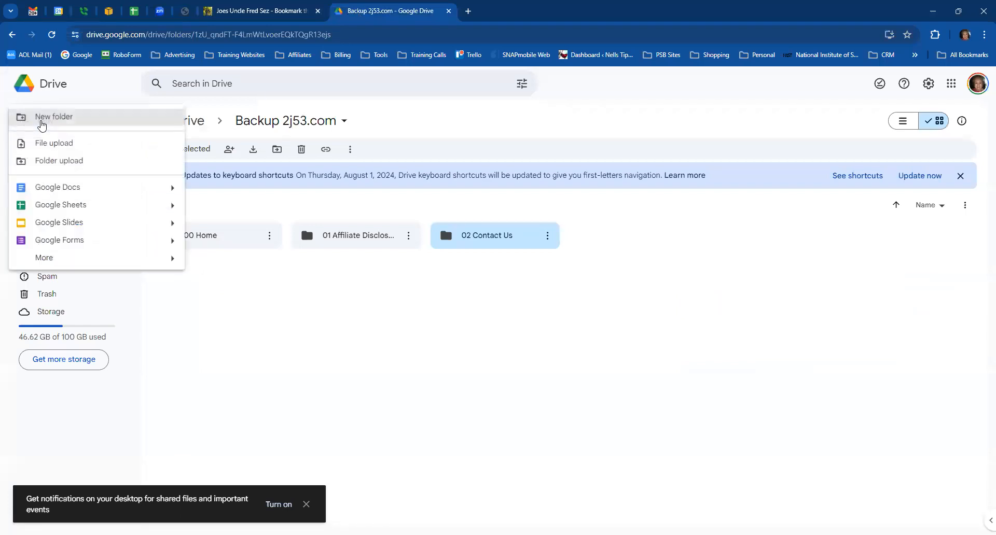
pyautogui.click(54, 117)
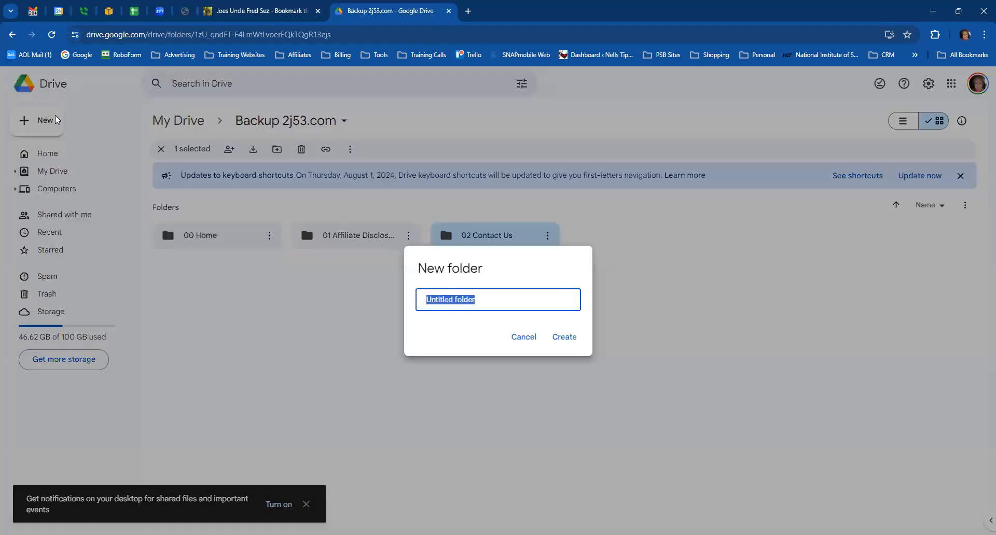
pyautogui.write('Arts & Entertainment')
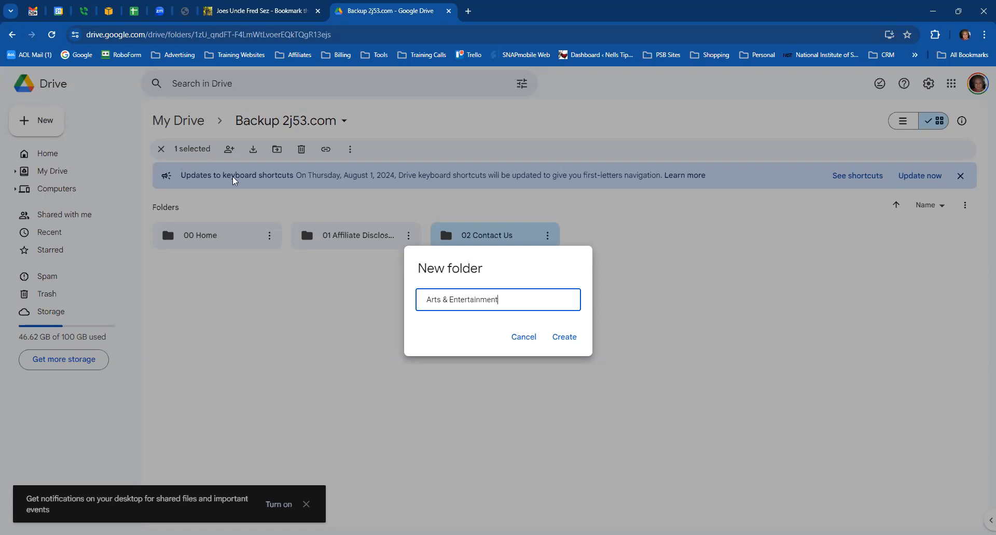
pyautogui.click(566, 339)
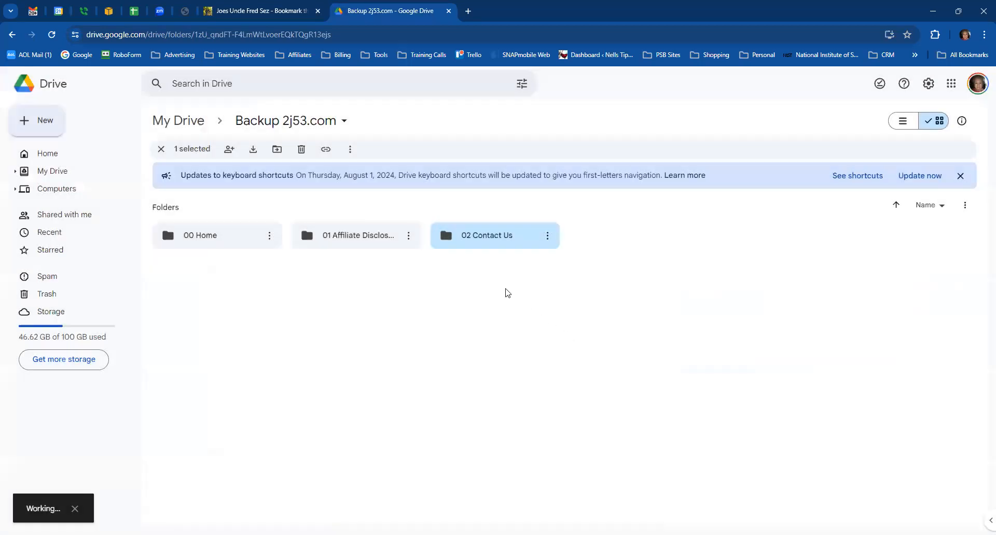
# Step: Check the next category on the 2j53.com site and create a Beauty & Cosmetics subfolder in the Google Drive backup folder
pyautogui.click(226, 13)
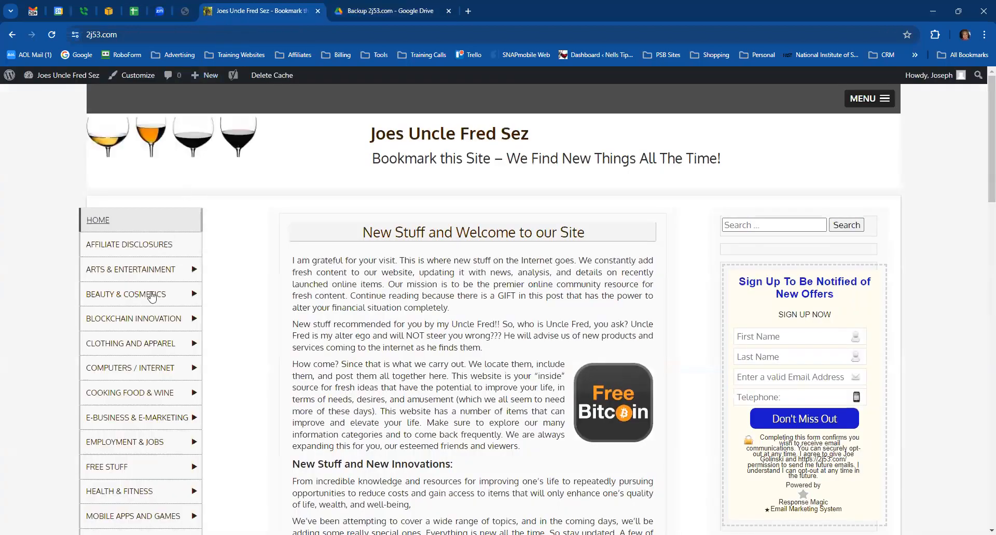
pyautogui.click(358, 16)
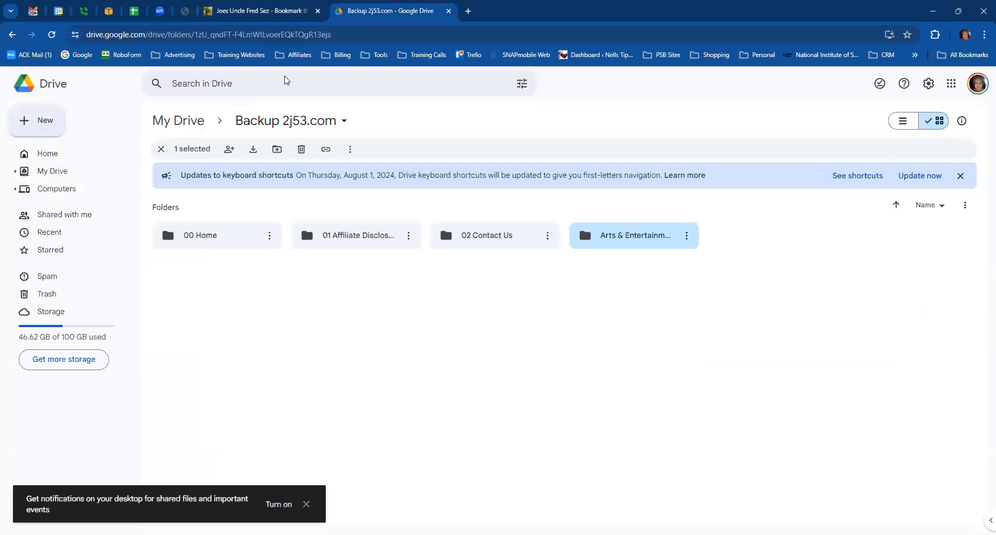
pyautogui.click(35, 125)
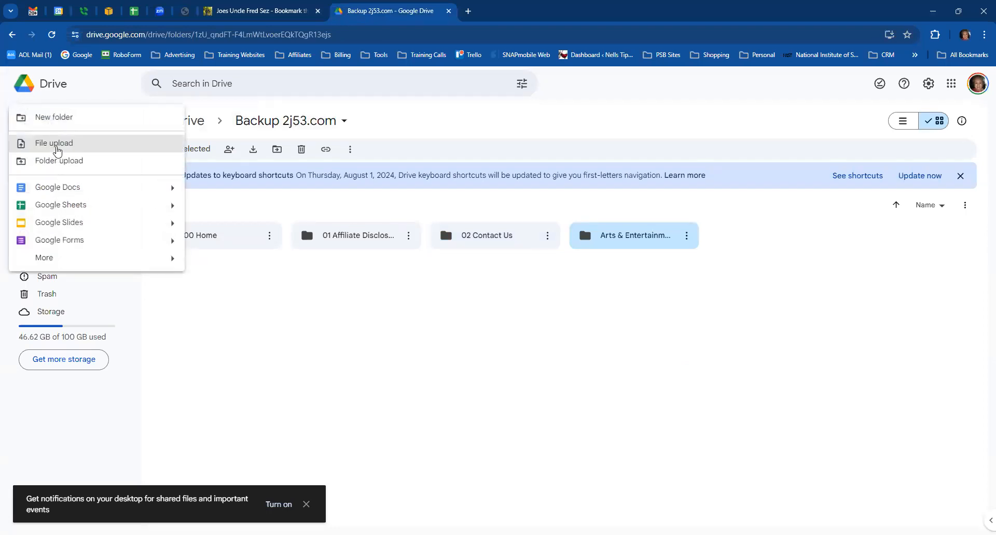
pyautogui.click(54, 117)
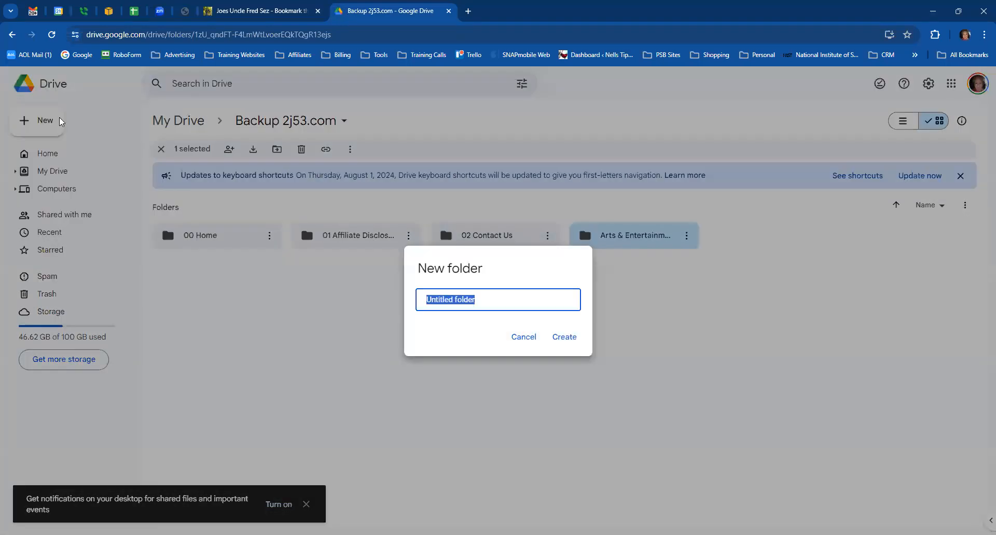
pyautogui.write('Beauty & Cosmetics')
pyautogui.click(565, 339)
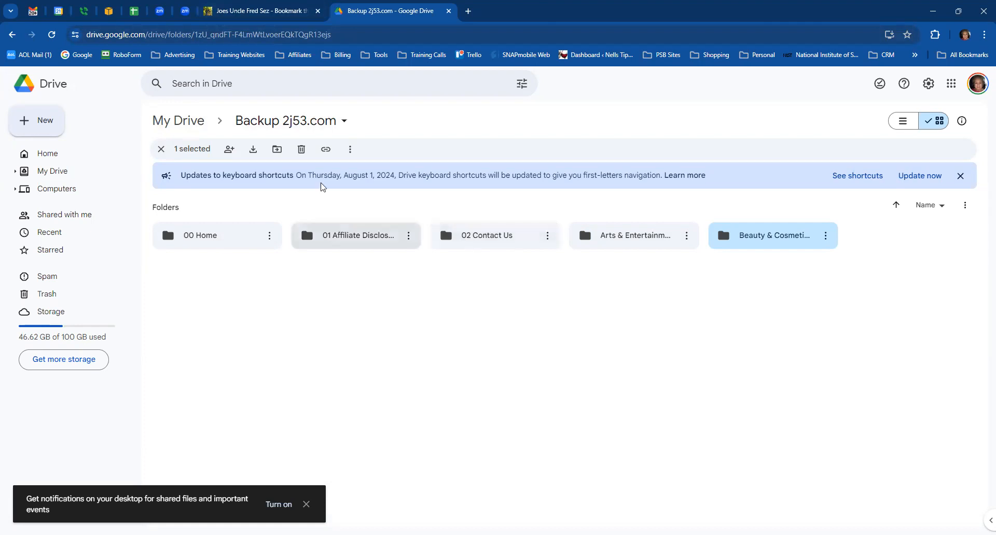
# Step: Check the category after Beauty & Cosmetics on the 2j53.com site and create a Blockchain subfolder in the Google Drive backup folder
pyautogui.click(266, 16)
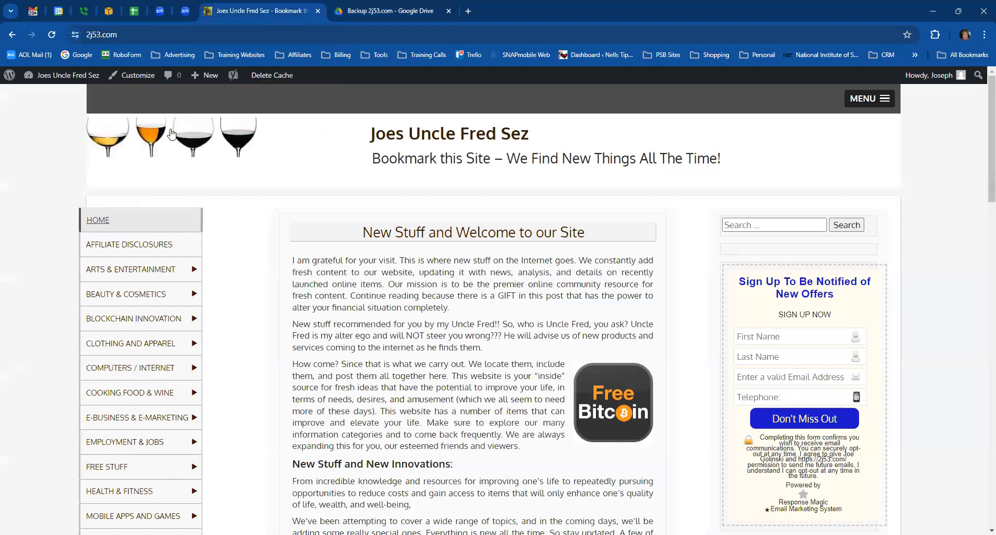
pyautogui.click(373, 13)
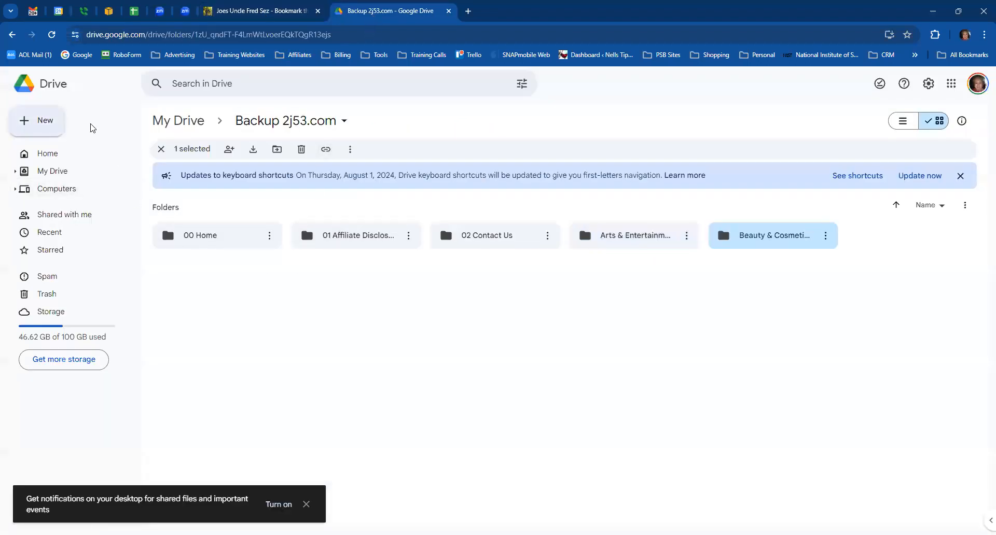
pyautogui.click(45, 122)
pyautogui.click(57, 127)
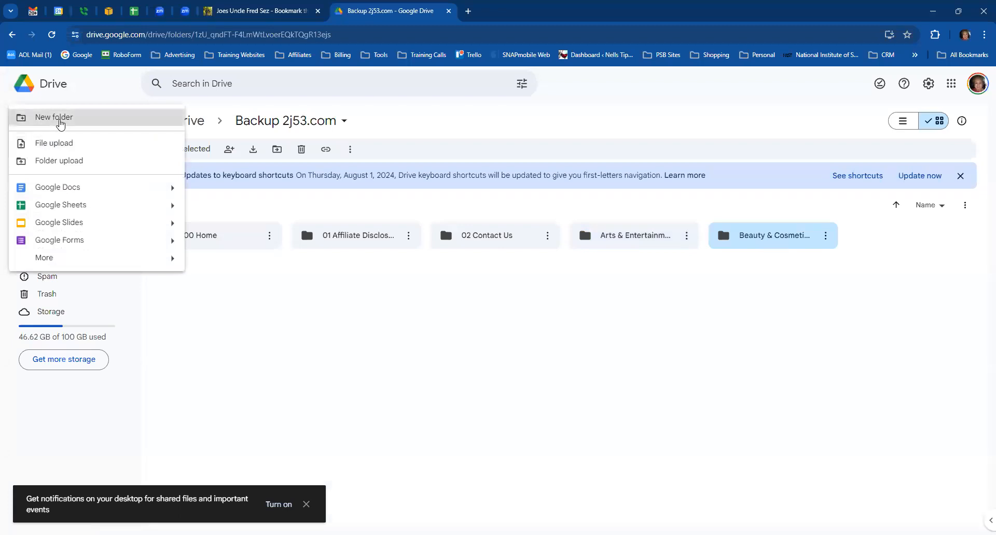
pyautogui.write('Blockchain')
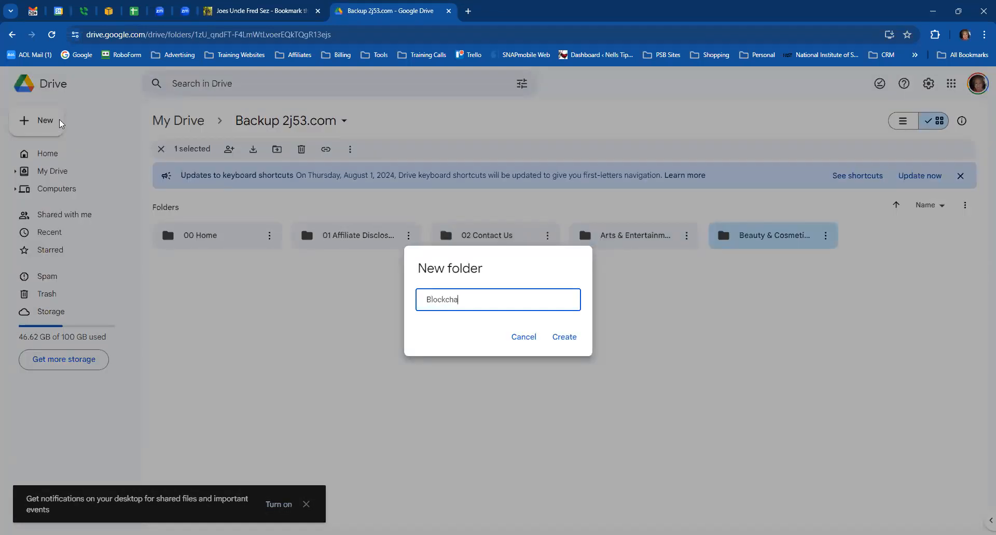
pyautogui.click(571, 339)
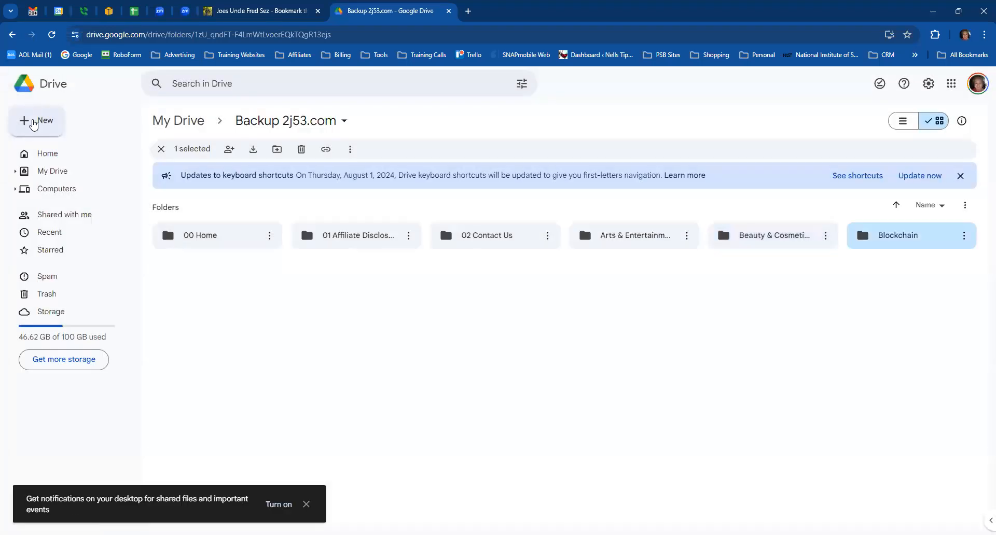
# Step: Create a Clothing & Apparel subfolder in the Backup 2j53.com folder, checking the matching category name on the live site
pyautogui.click(33, 121)
pyautogui.click(64, 124)
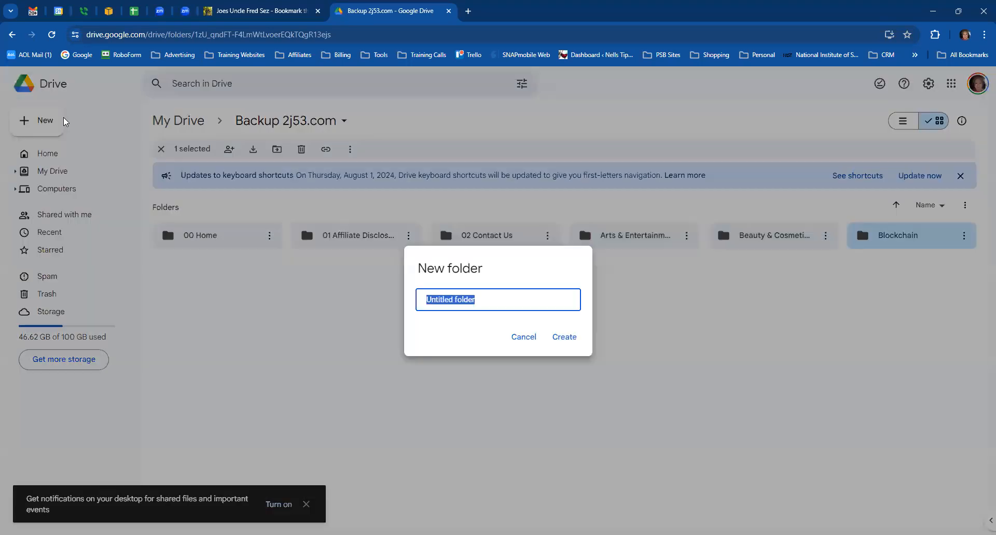
pyautogui.write('Clothing & Appar')
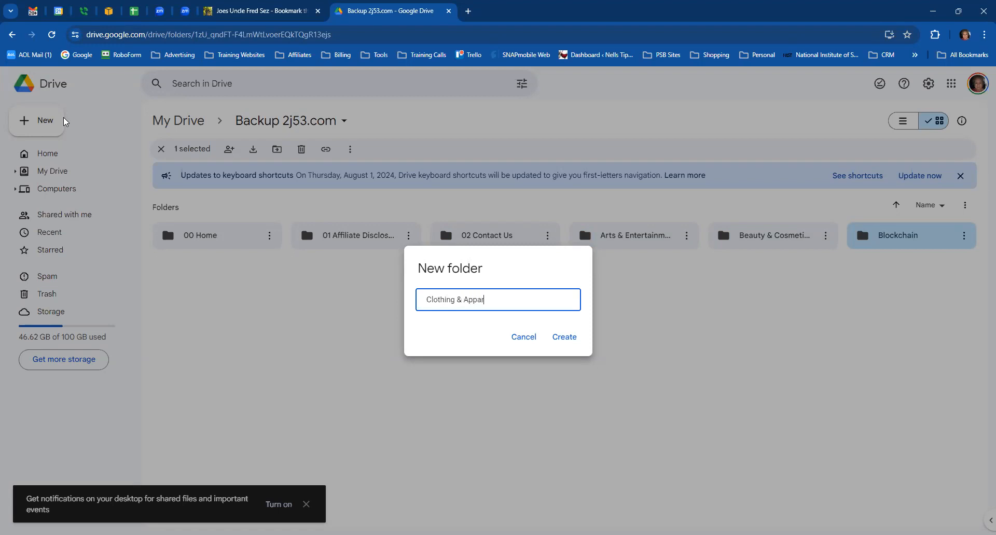
pyautogui.write('eal')
pyautogui.click(247, 12)
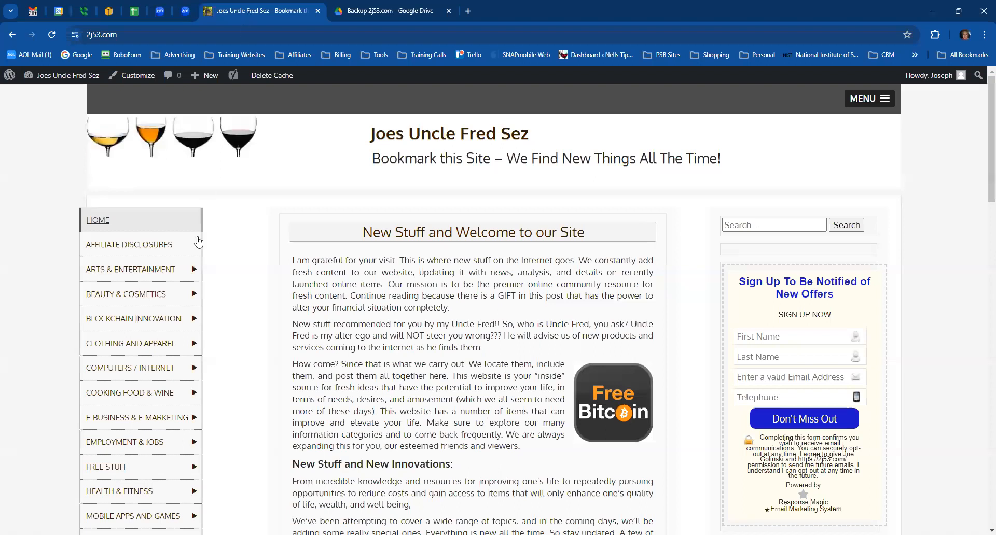
pyautogui.moveTo(148, 345)
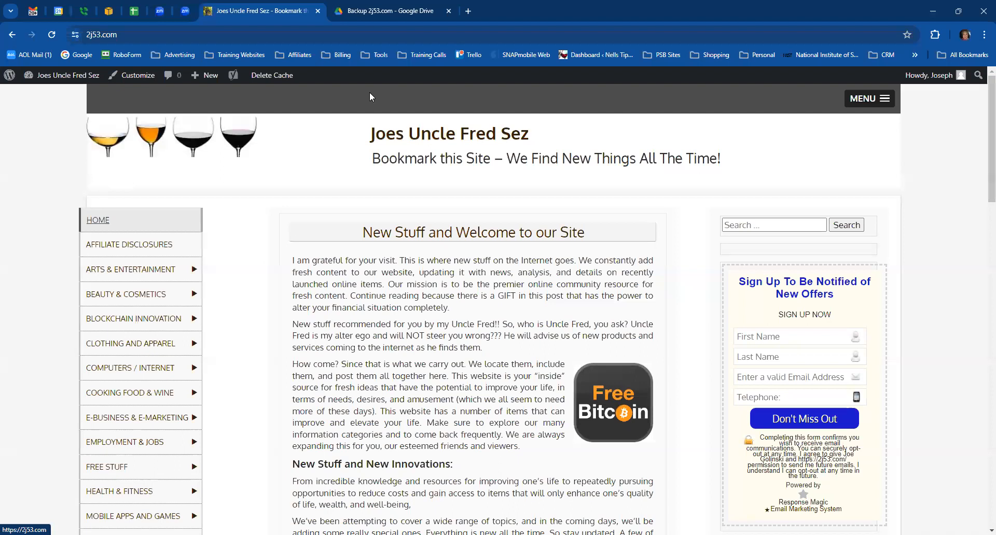
pyautogui.click(390, 11)
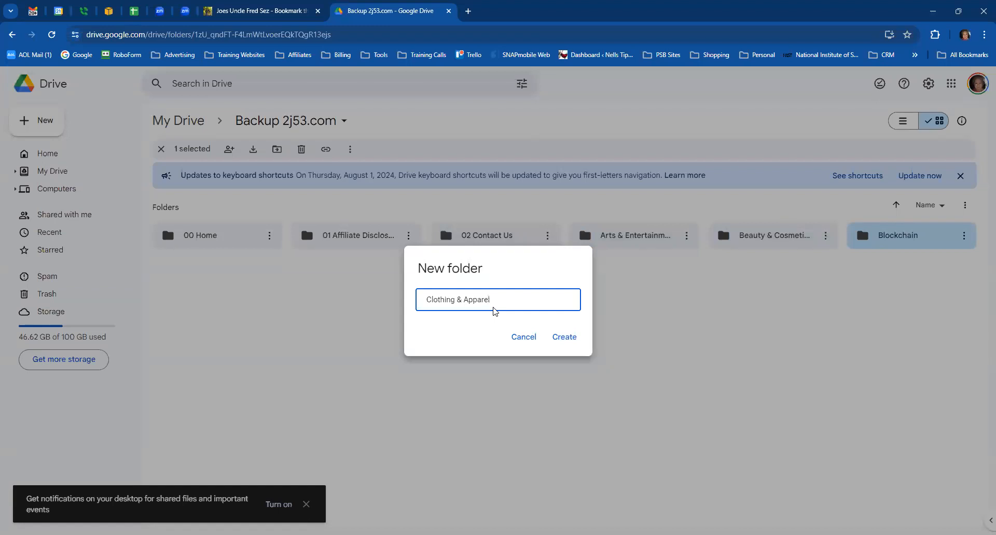
pyautogui.click(565, 338)
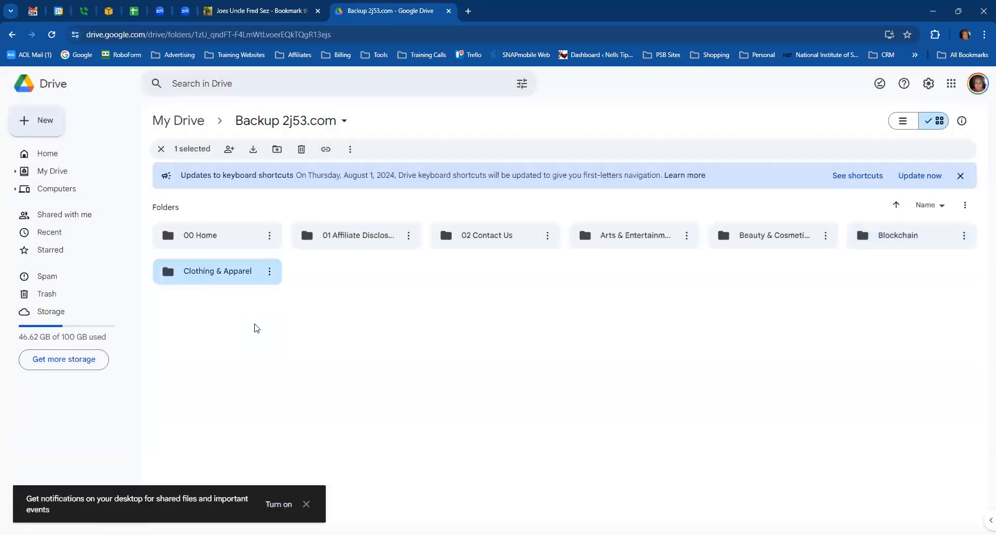
# Step: Check the category after Clothing and Apparel on the 2j53.com site and create a Computers/Internet subfolder in the Drive backup folder
pyautogui.click(240, 12)
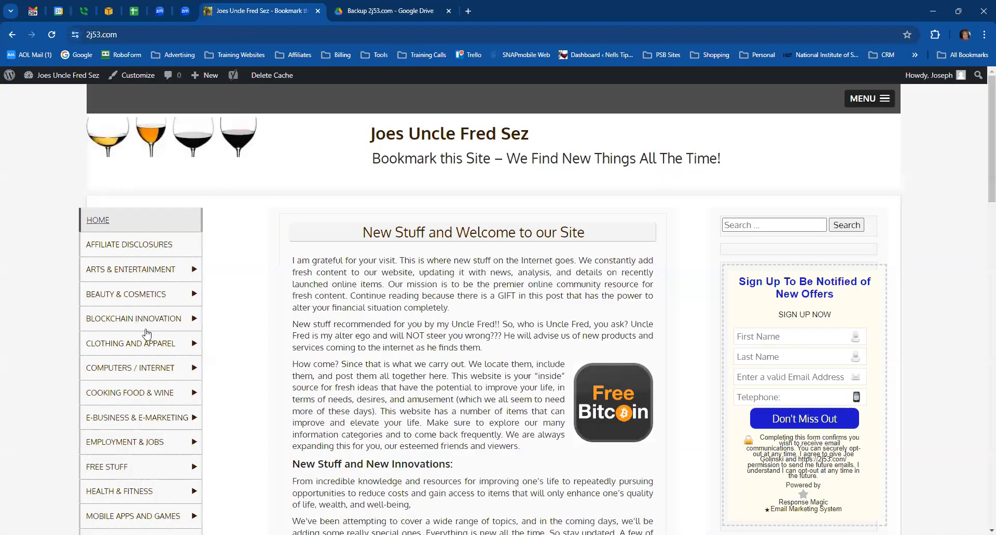
pyautogui.scroll(-1, 156, 319)
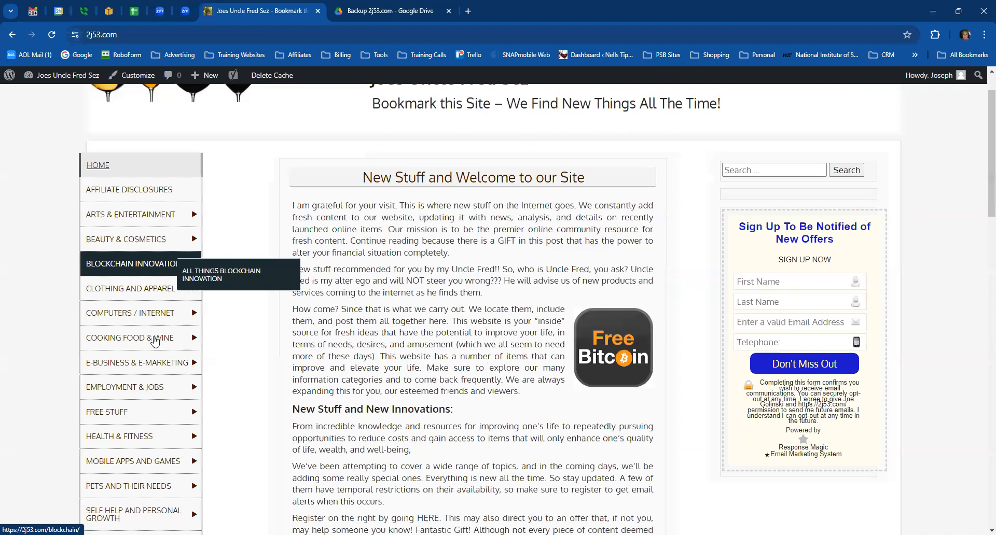
pyautogui.click(386, 19)
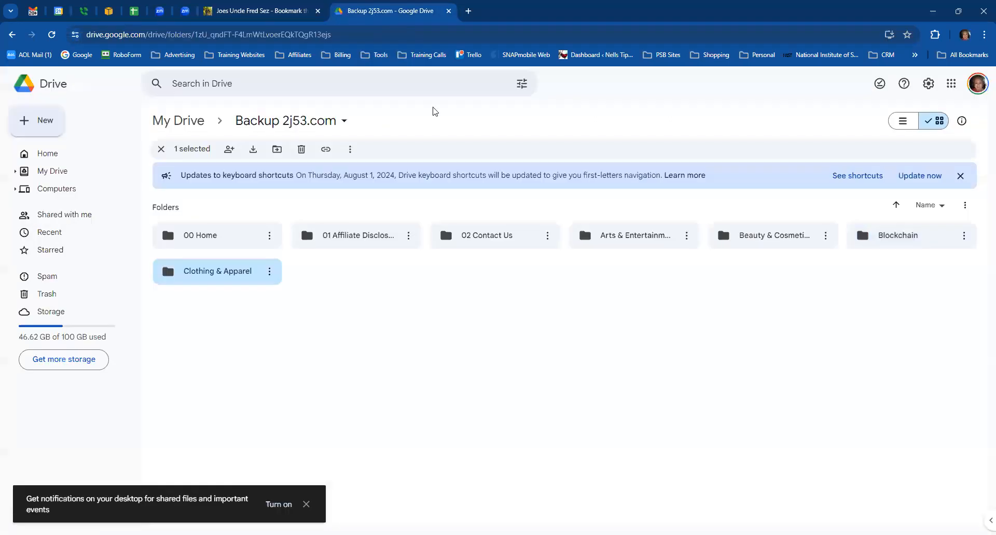
pyautogui.click(45, 127)
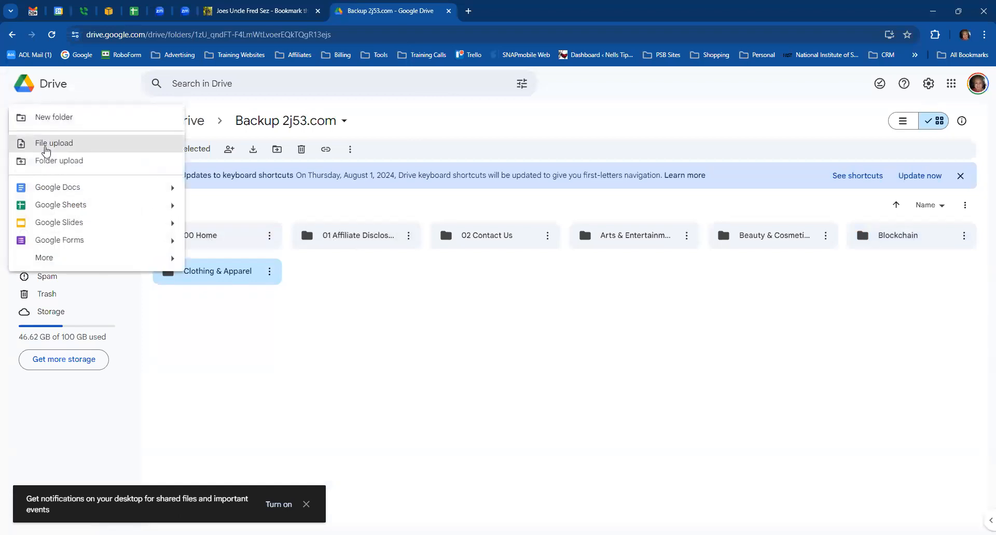
pyautogui.click(63, 123)
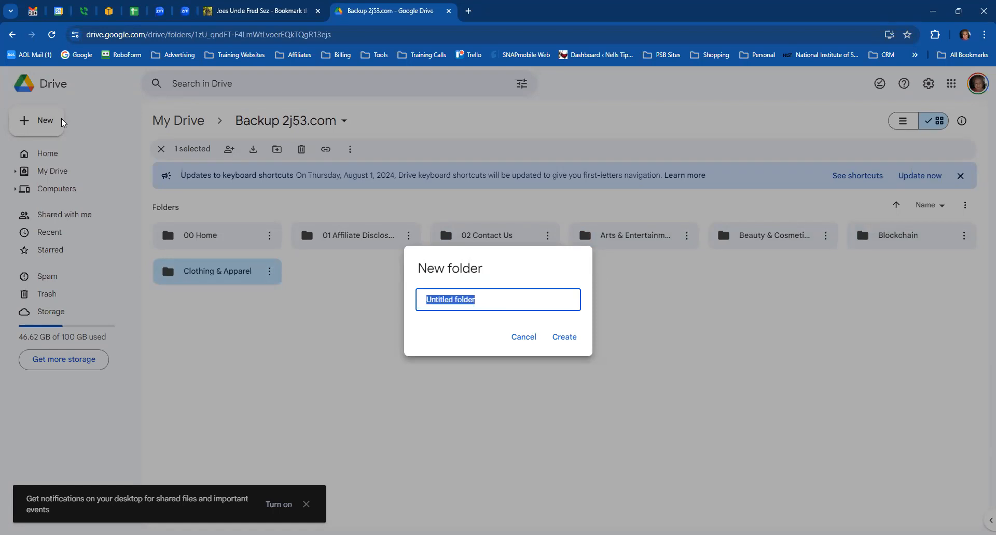
pyautogui.write('/')
pyautogui.press('BackSpace')
pyautogui.write('Computers/Internet')
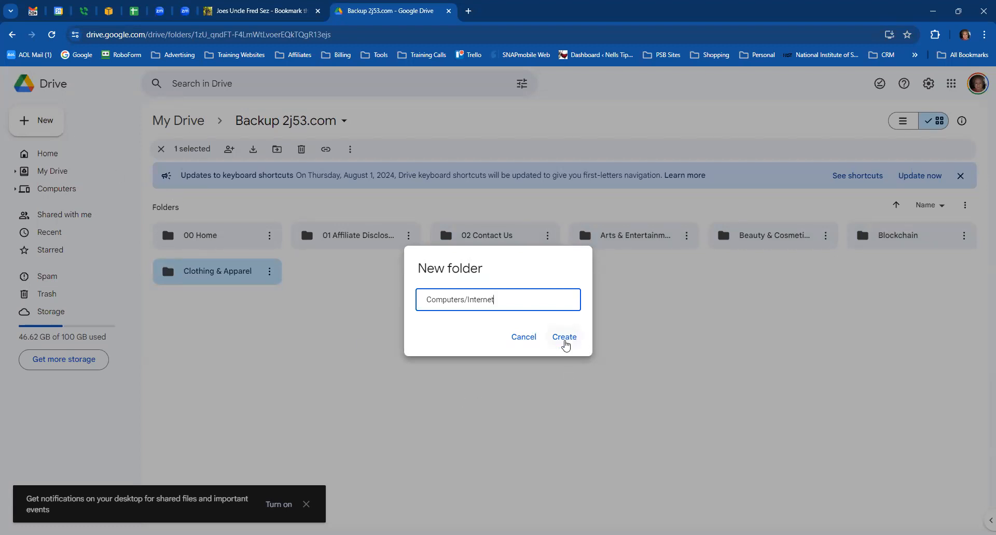
pyautogui.click(564, 341)
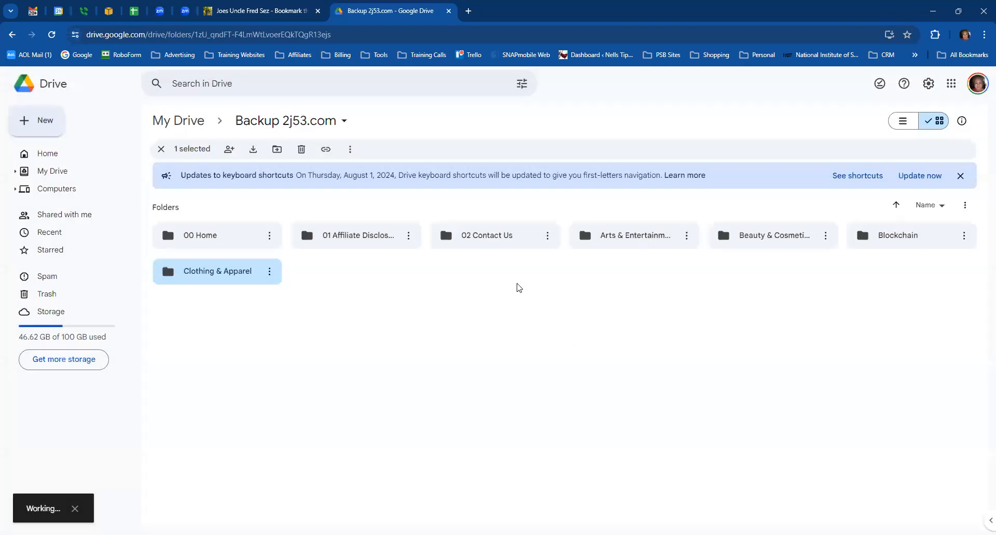
# Step: Create a subfolder named Cooking Food & Wine in the Backup 2j53.com folder
pyautogui.click(44, 121)
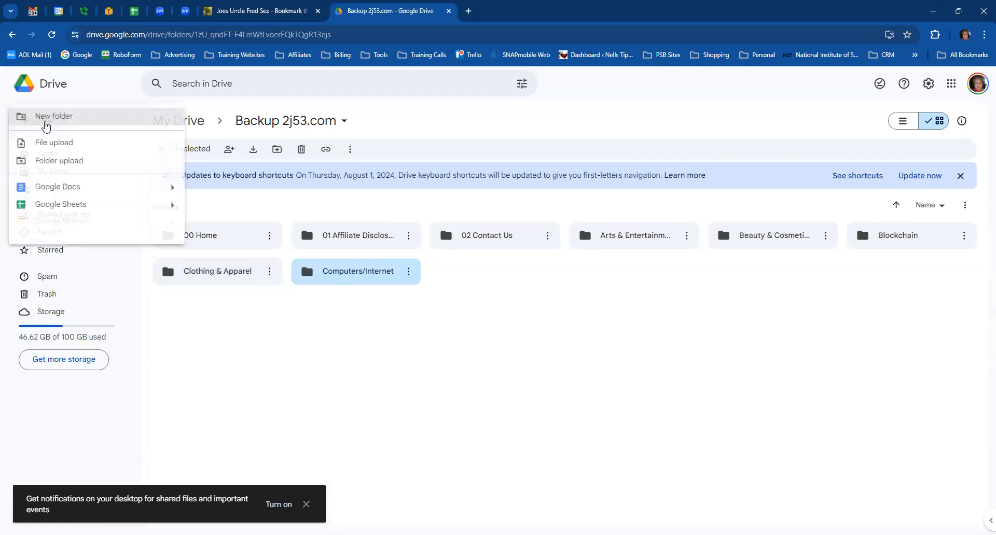
pyautogui.click(54, 118)
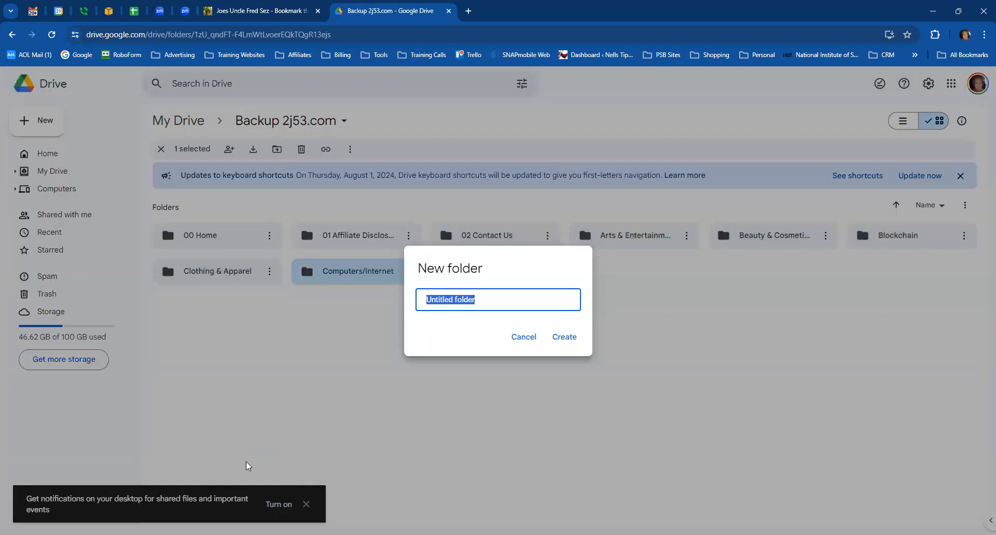
pyautogui.write('Cooking Food &')
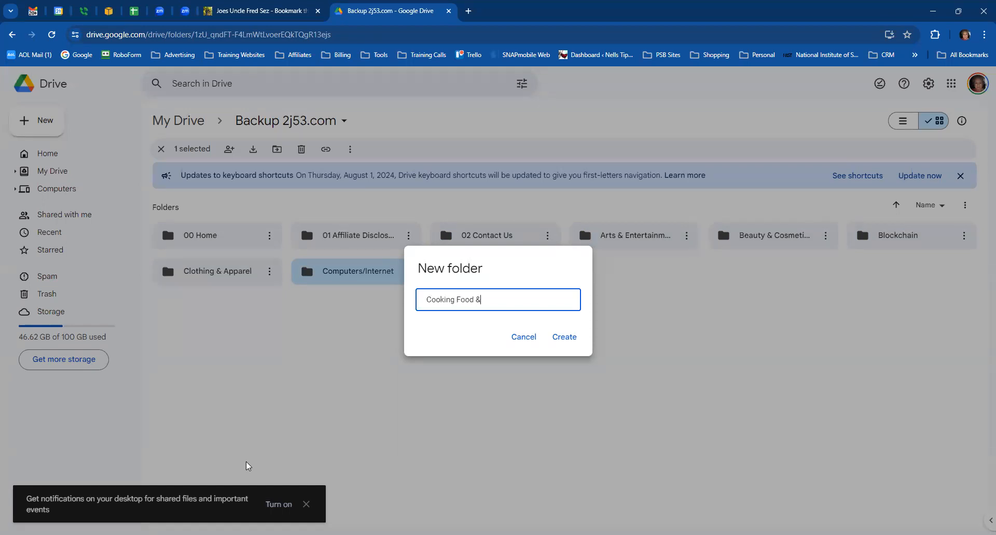
pyautogui.write(' Wine')
pyautogui.click(564, 338)
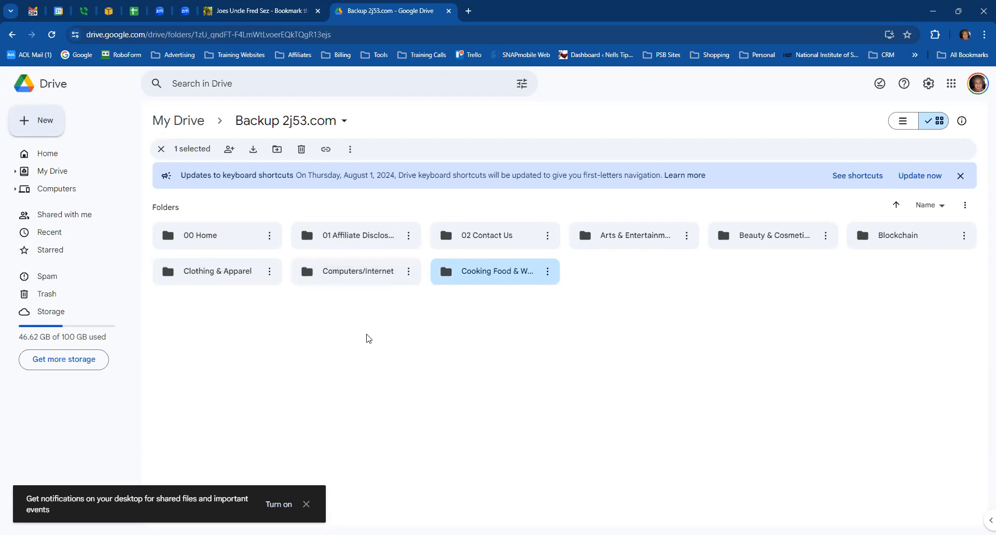
# Step: Open the 00 Home backup folder, and open the site's "New Stuff and Welcome to our Site" post for editing
pyautogui.click(203, 237)
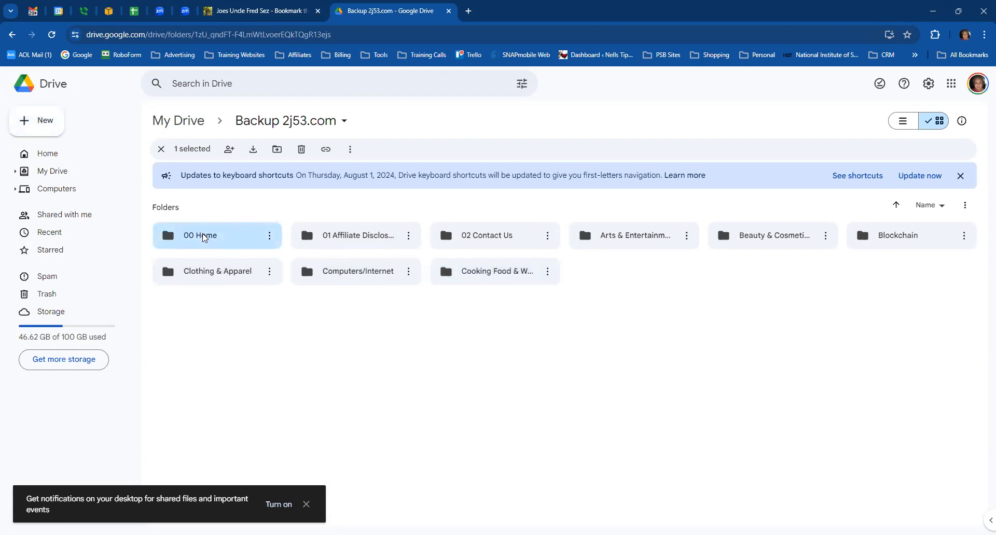
pyautogui.doubleClick(203, 237)
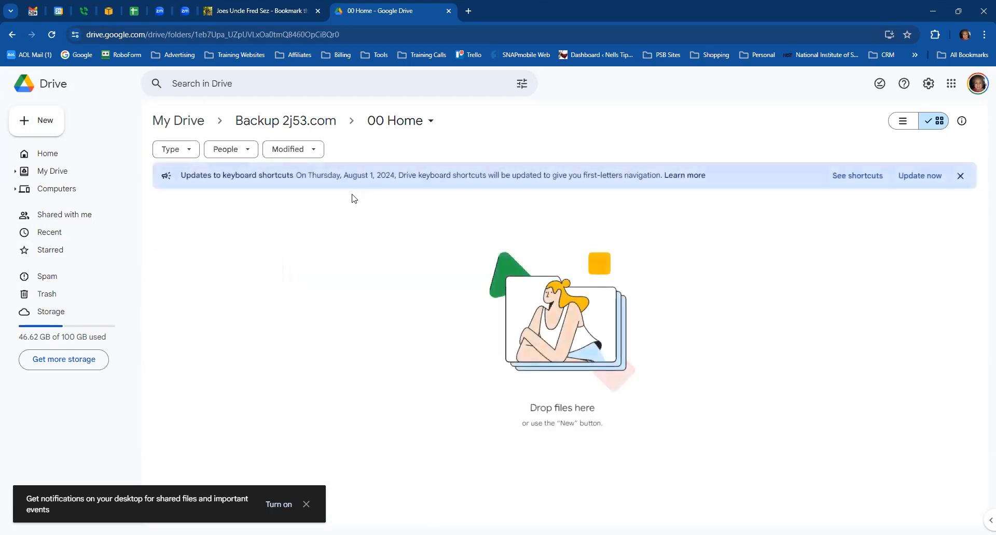
pyautogui.click(251, 18)
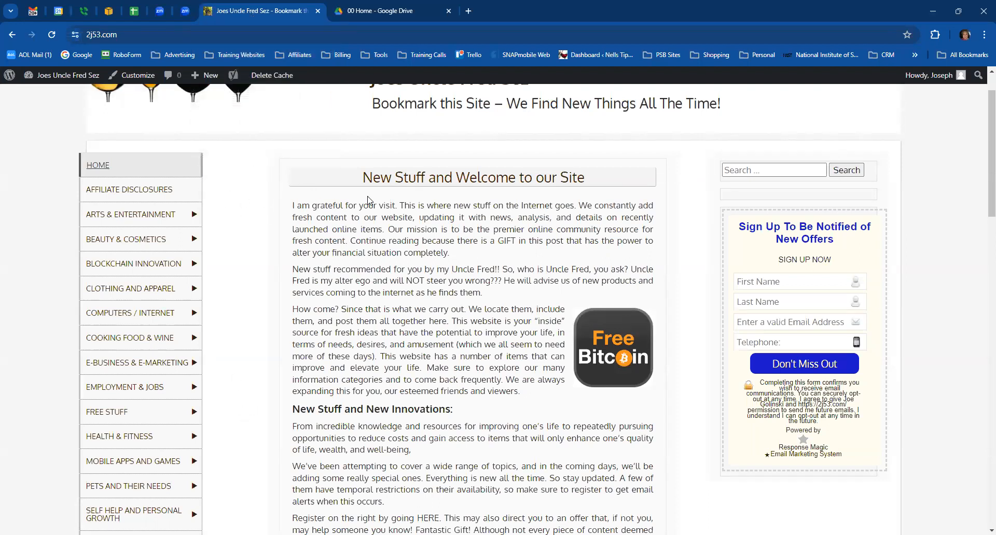
pyautogui.scroll(1, 366, 199)
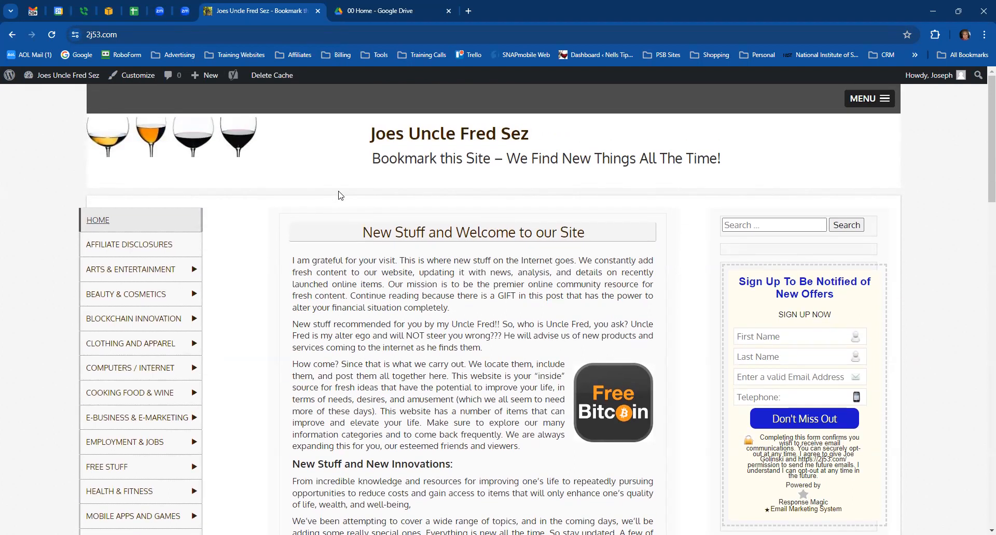
pyautogui.scroll(-13, 341, 195)
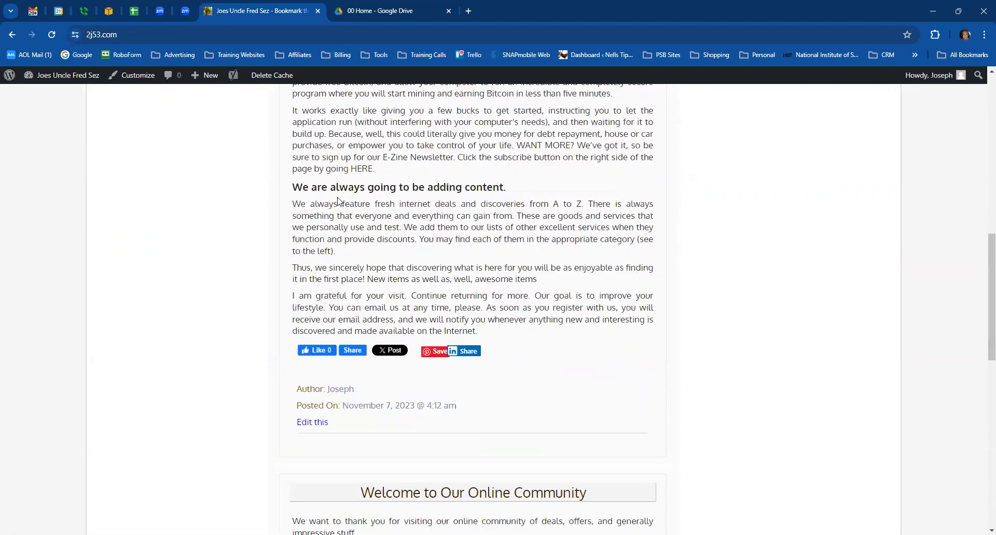
pyautogui.scroll(-1, 338, 200)
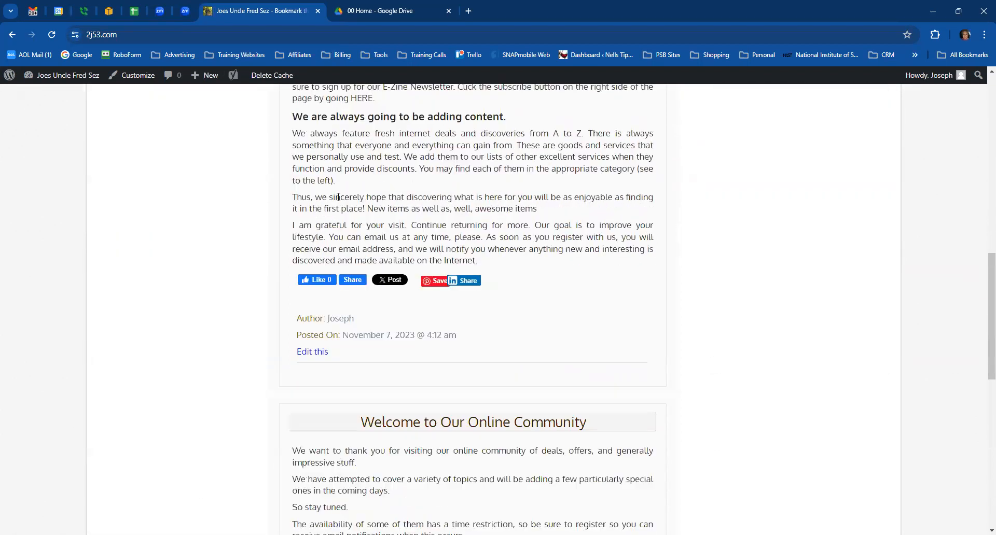
pyautogui.click(306, 353)
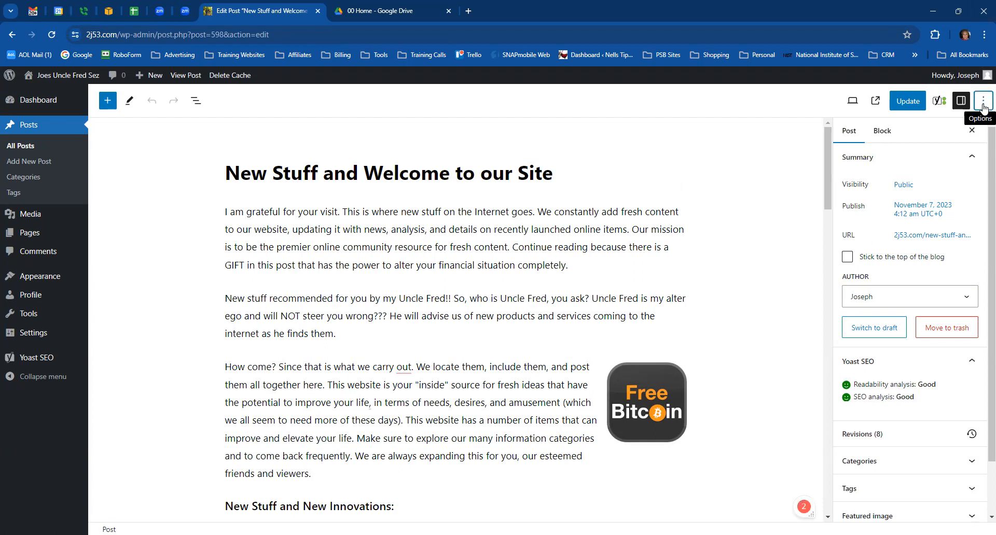
# Step: Show the "New Stuff and Welcome to our Site" post in the code editor and select all of its body code
pyautogui.click(983, 104)
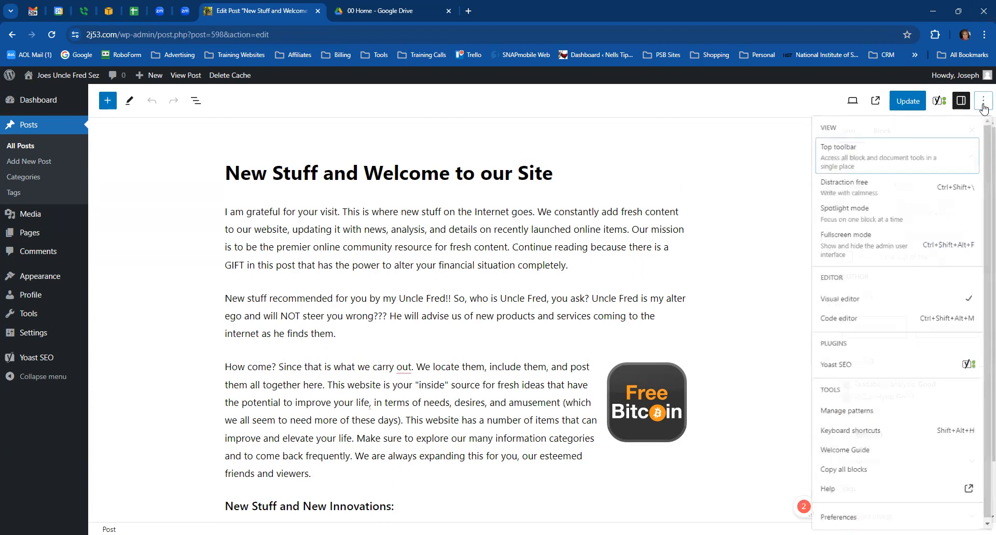
pyautogui.click(835, 325)
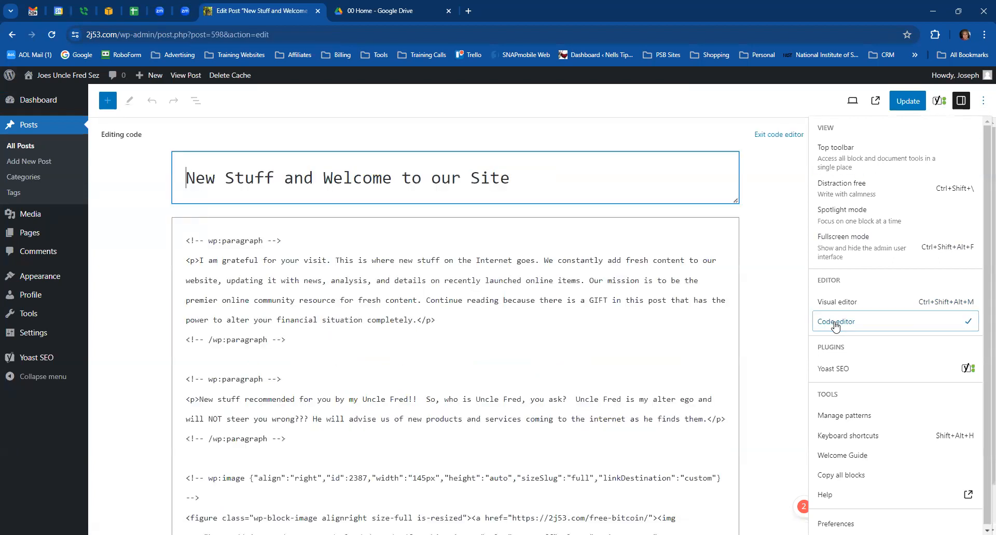
pyautogui.click(233, 247)
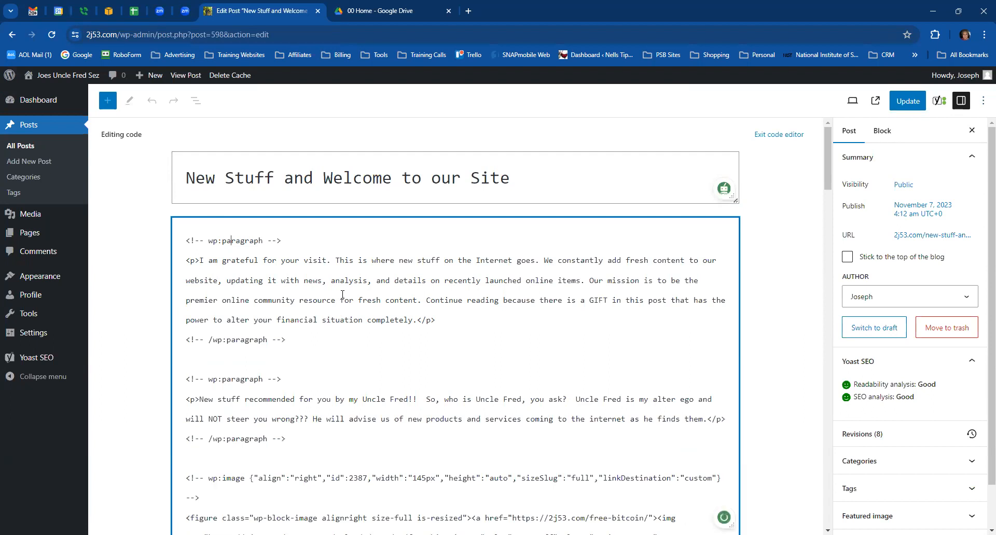
pyautogui.hotkey('ctrl', 'a')
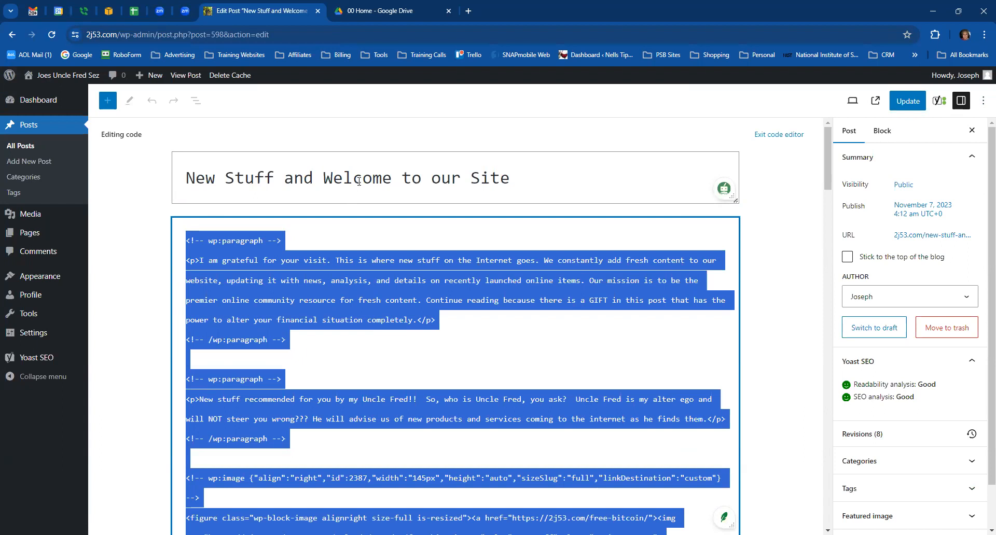
# Step: Create a blank Google Docs document inside the 00 Home folder in Google Drive
pyautogui.click(386, 16)
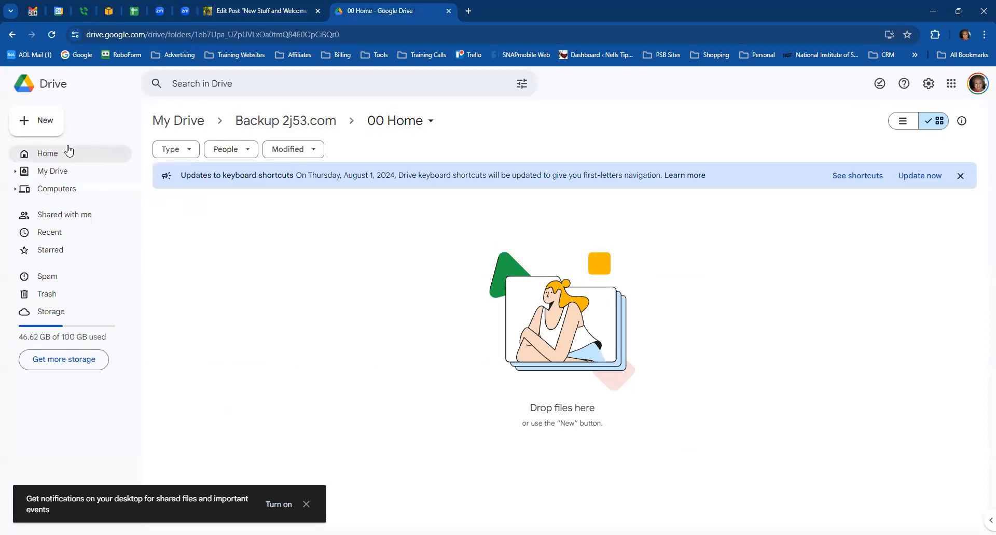
pyautogui.click(46, 124)
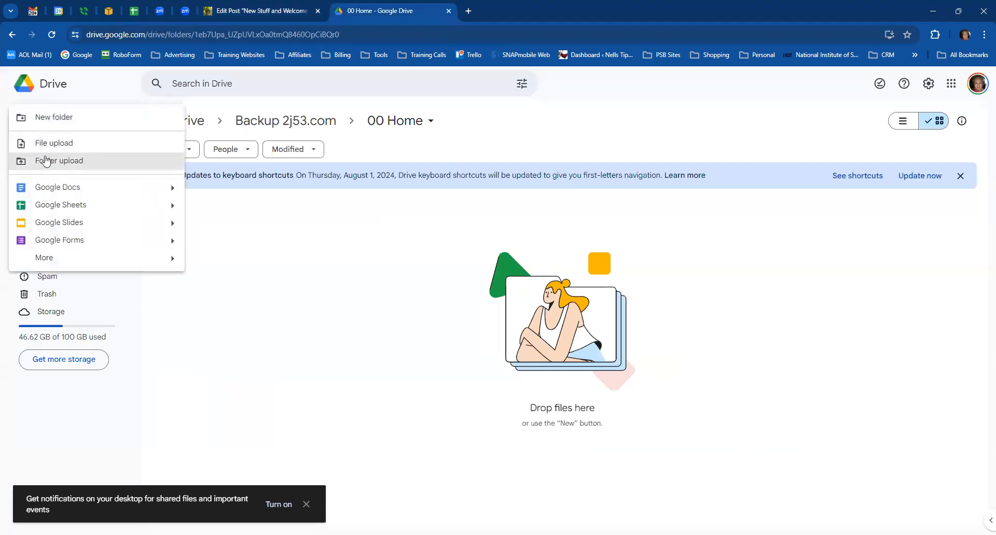
pyautogui.moveTo(172, 188)
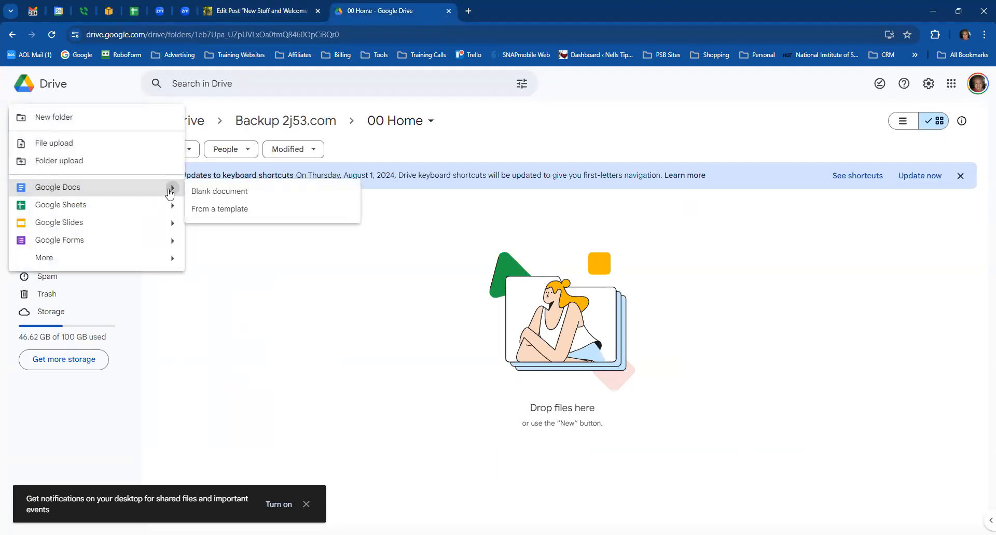
pyautogui.click(224, 192)
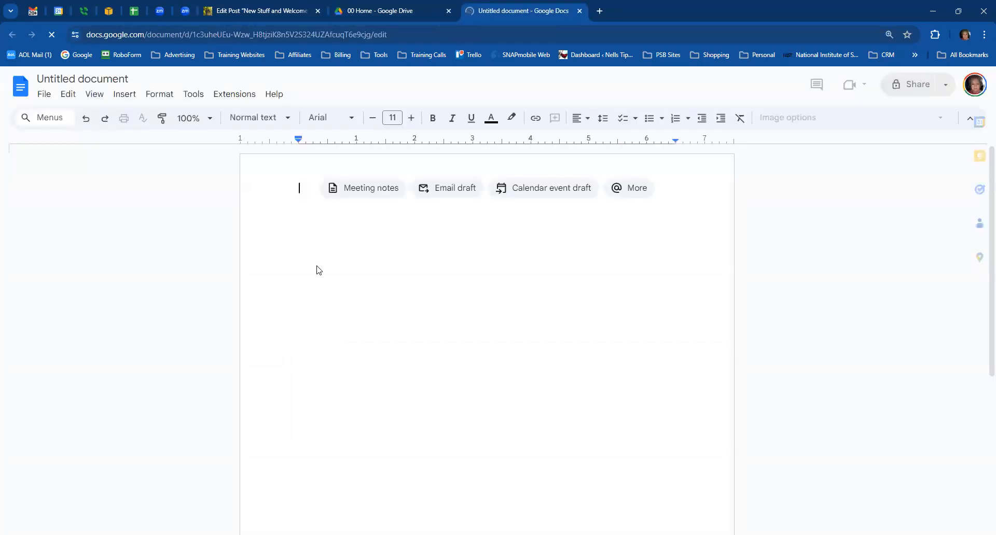
# Step: Enter the label lines "Tilte:" and "KeyPhrase:" at the start of the blank document
pyautogui.write('Tilt')
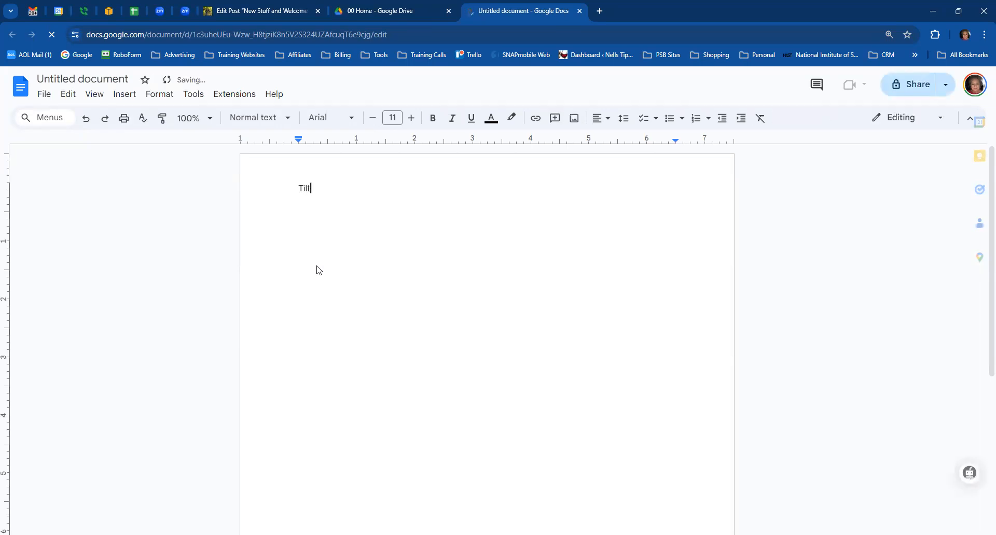
pyautogui.write('e')
pyautogui.press('Return')
pyautogui.write('K')
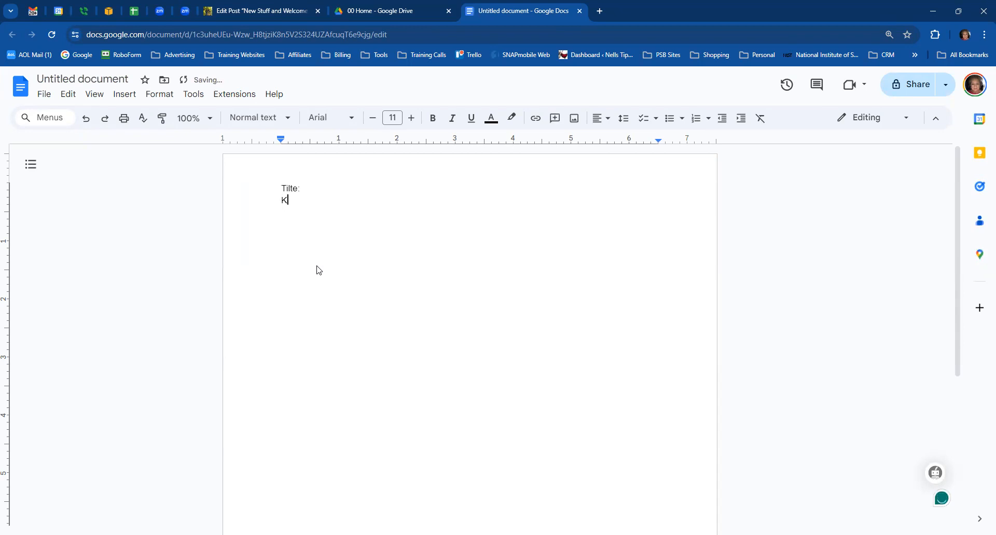
pyautogui.write('eyPhrase:')
pyautogui.press('Return')
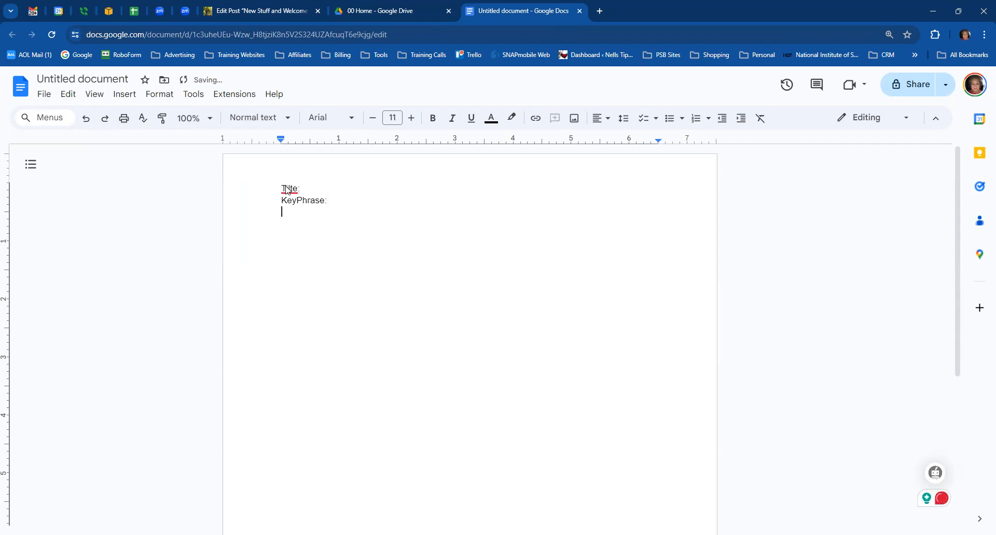
# Step: Correct the first label to "Title:" and add the label lines "Slug:", "Meta:" and "Body:" below "KeyPhrase:"
pyautogui.moveTo(287, 190)
pyautogui.click(292, 222)
pyautogui.click(348, 207)
pyautogui.press('Return')
pyautogui.write('Slug:')
pyautogui.write('Met')
pyautogui.write('a:')
pyautogui.press('Return')
pyautogui.write('Bo')
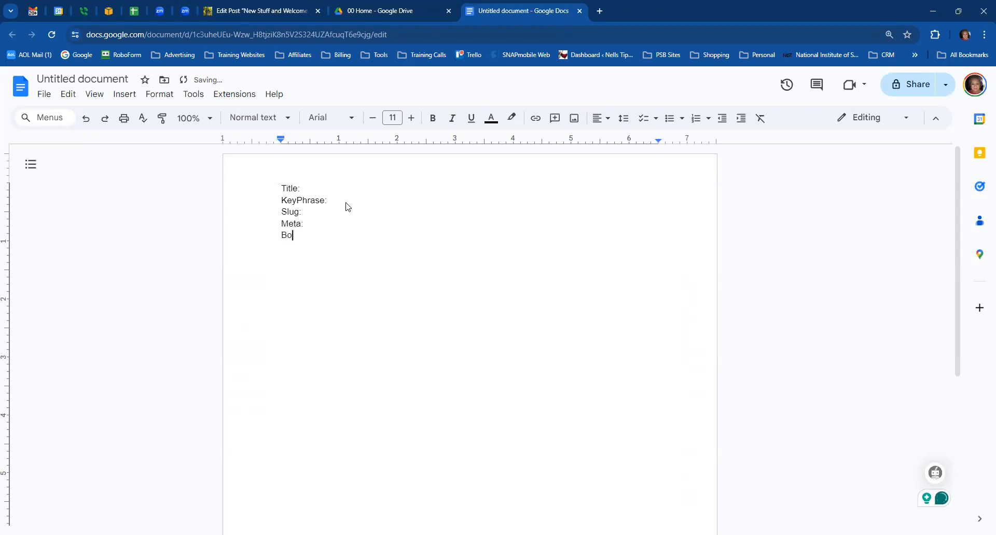
pyautogui.write('dy:')
# Step: Paste the copied post code on a new line under the "Body:" label
pyautogui.press('Return')
pyautogui.hotkey('ctrl', 'v')
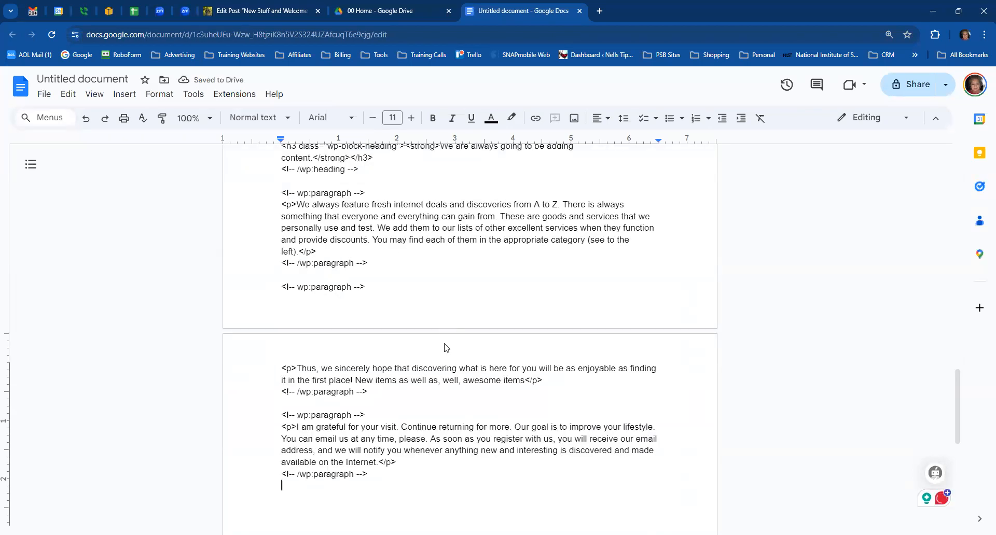
pyautogui.scroll(8, 446, 348)
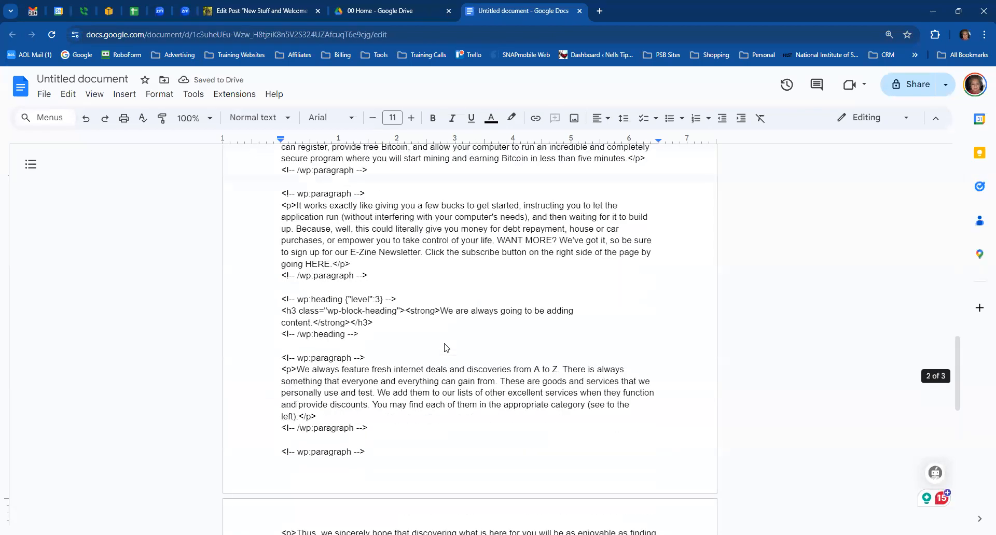
pyautogui.scroll(8, 446, 348)
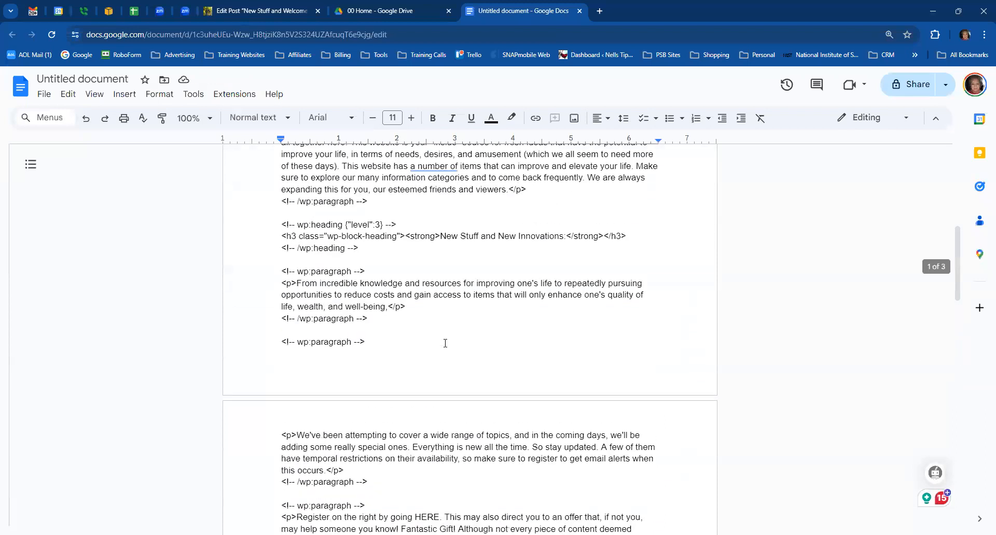
pyautogui.scroll(5, 445, 343)
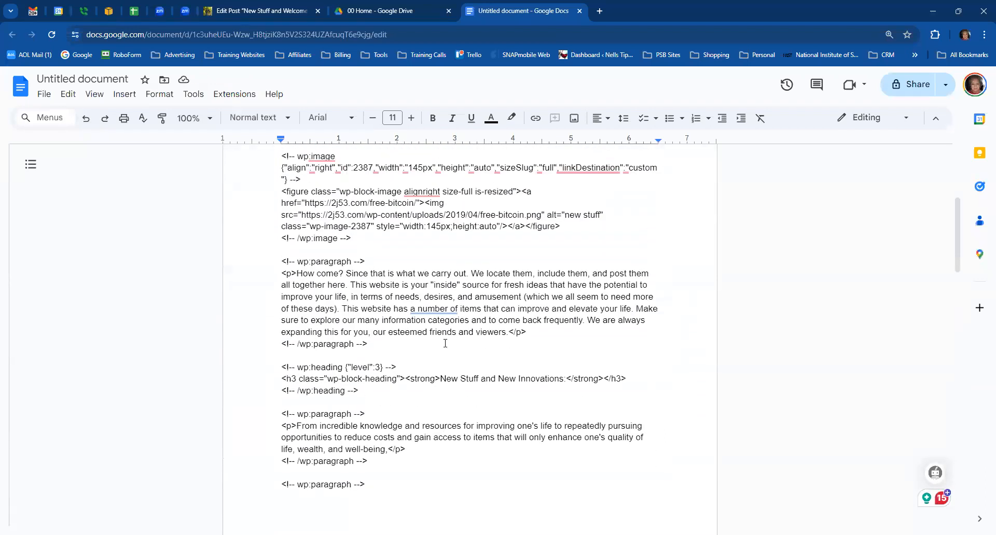
pyautogui.scroll(1, 445, 343)
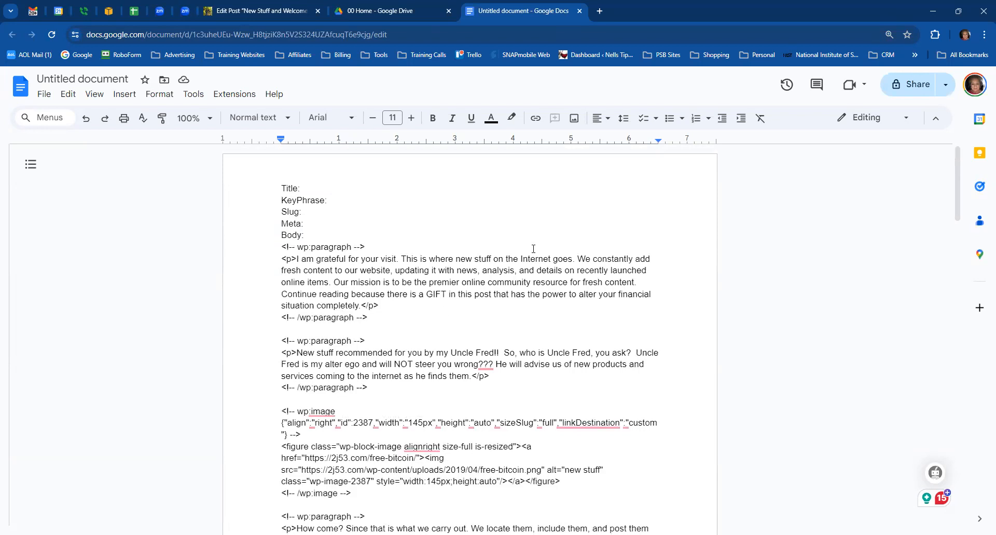
# Step: Copy the post title "New Stuff and Welcome to our Site" from WordPress and paste it after "Title:" in the document
pyautogui.click(261, 14)
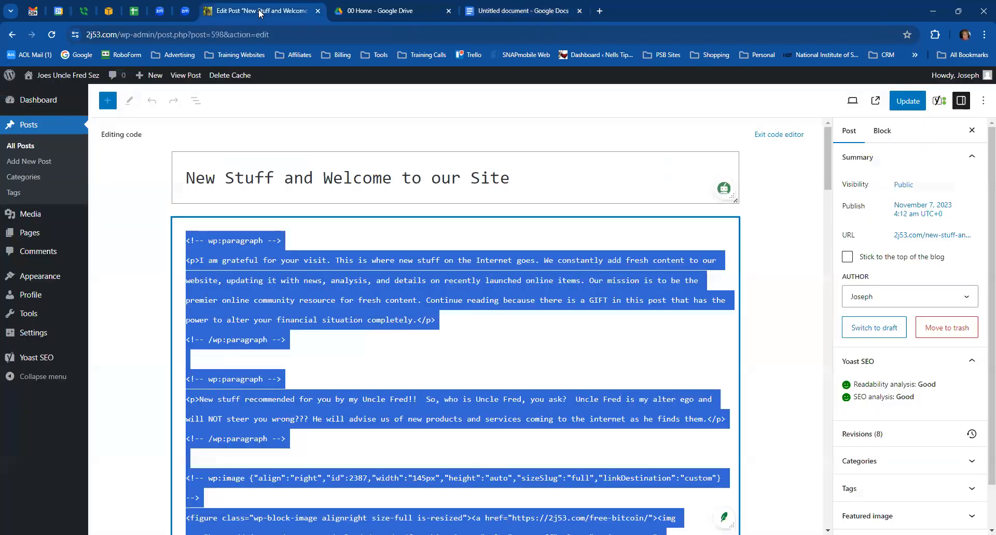
pyautogui.click(511, 177)
pyautogui.moveTo(511, 177); pyautogui.dragTo(187, 169)
pyautogui.hotkey('ctrl', 'c')
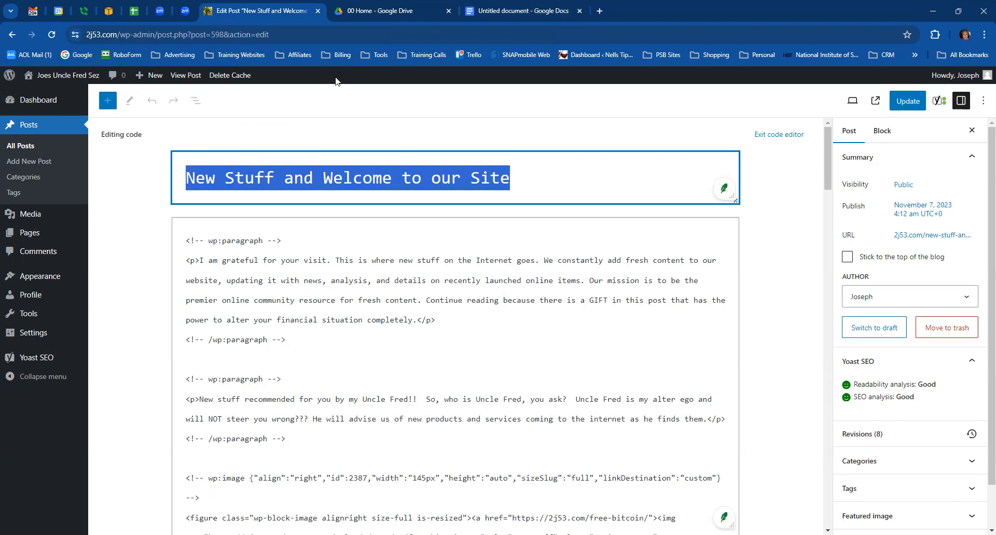
pyautogui.click(507, 11)
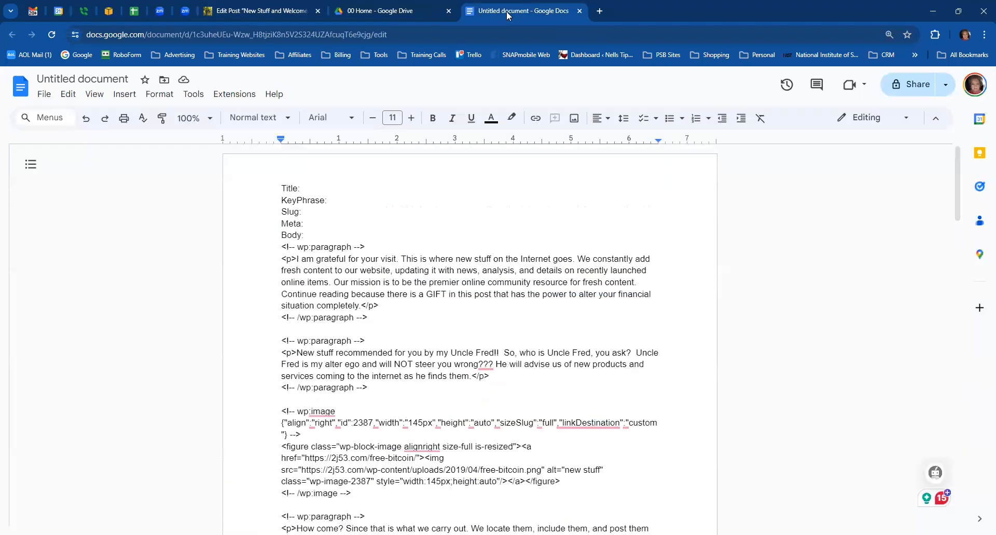
pyautogui.click(315, 189)
pyautogui.hotkey('ctrl', 'v')
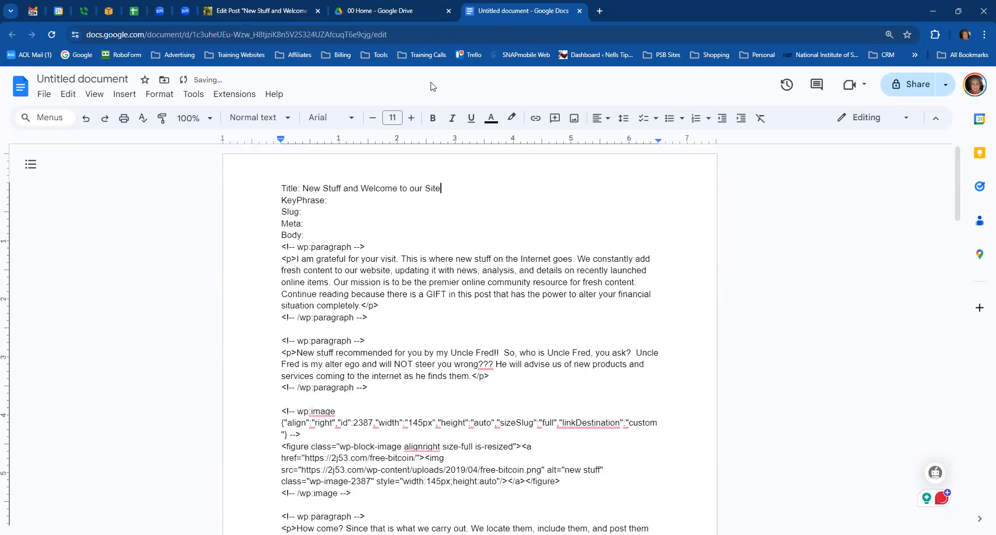
# Step: Exit the post's code editor and enter its Yoast focus keyphrase, "new stuff", after "KeyPhrase:" in the document
pyautogui.click(282, 11)
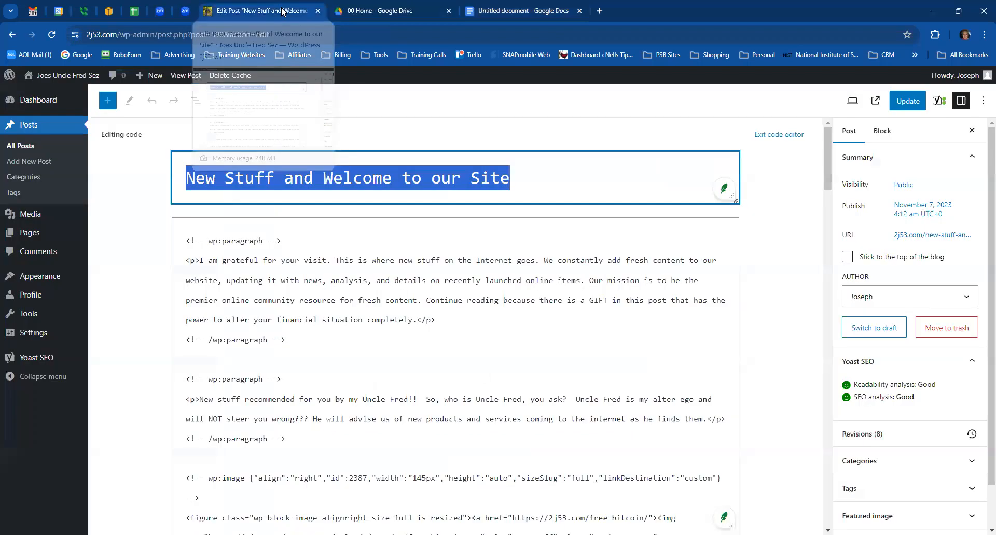
pyautogui.click(779, 136)
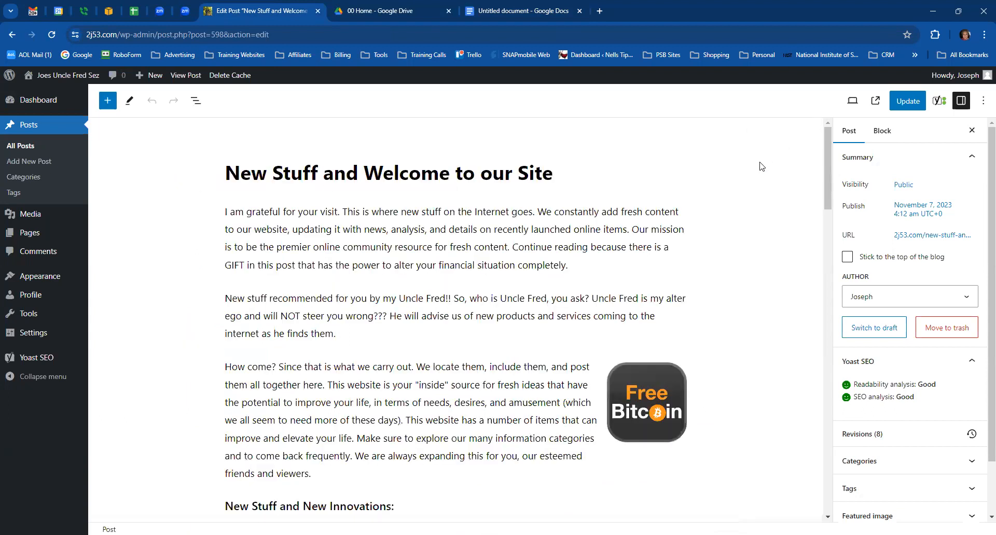
pyautogui.scroll(-15, 755, 230)
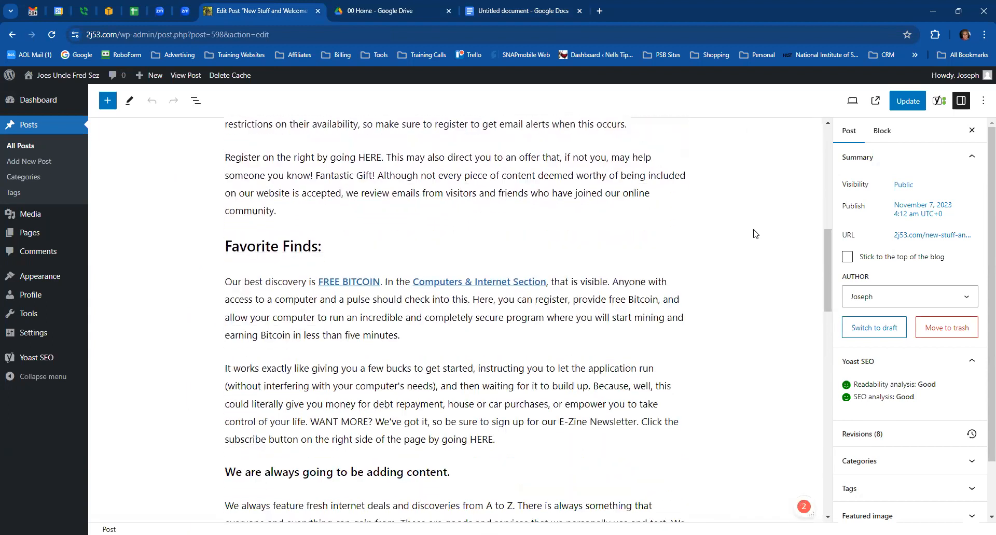
pyautogui.scroll(-6, 756, 234)
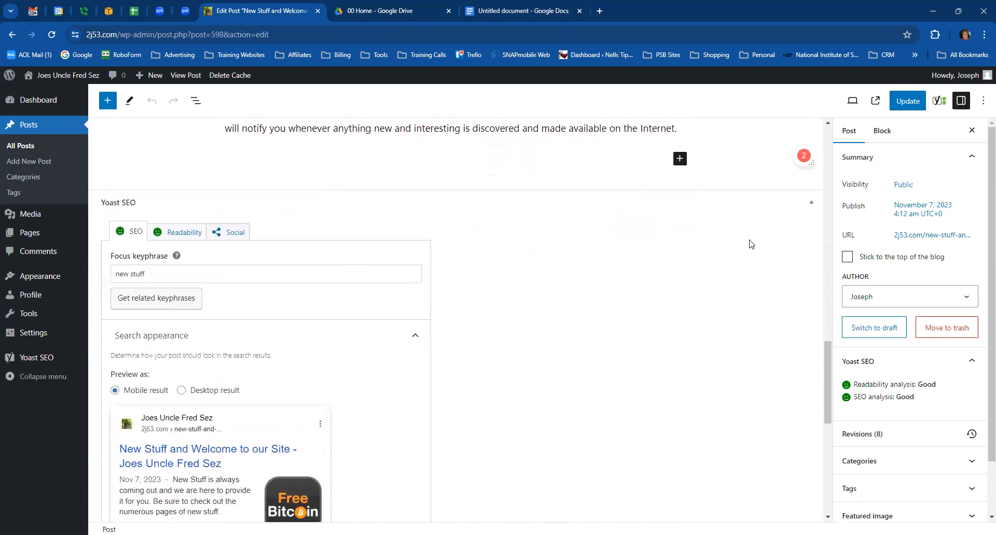
pyautogui.moveTo(168, 229); pyautogui.dragTo(112, 224)
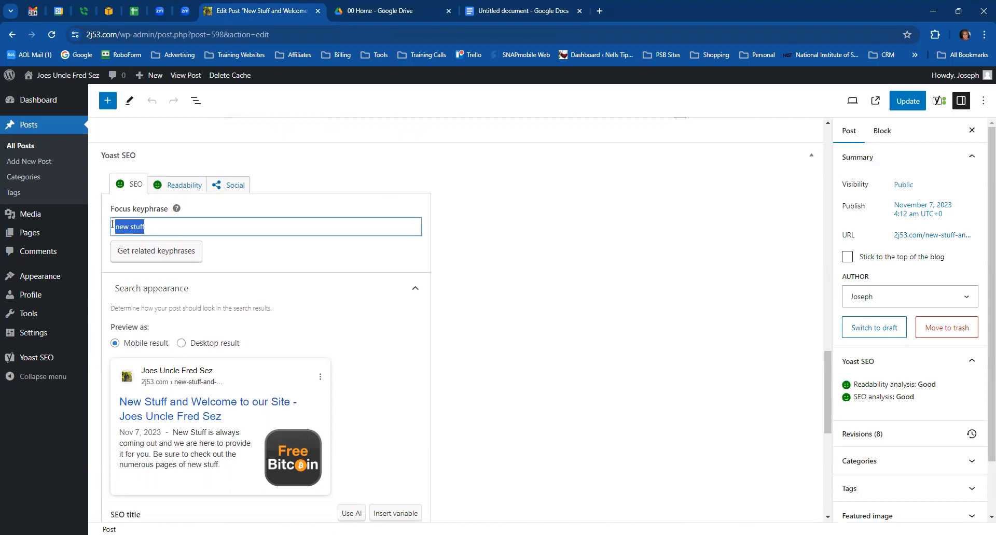
pyautogui.click(503, 13)
pyautogui.scroll(-12, 457, 285)
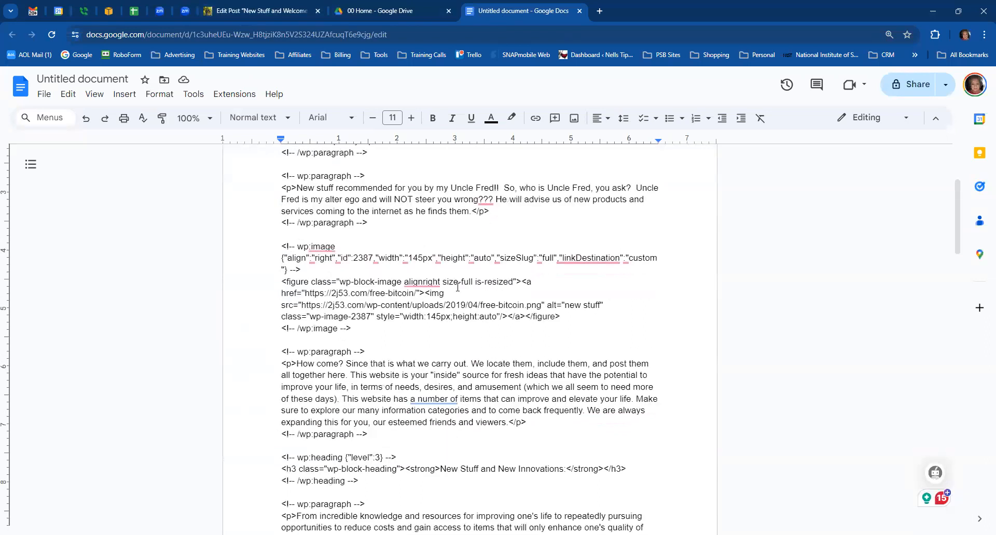
pyautogui.scroll(8, 457, 290)
pyautogui.scroll(5, 457, 290)
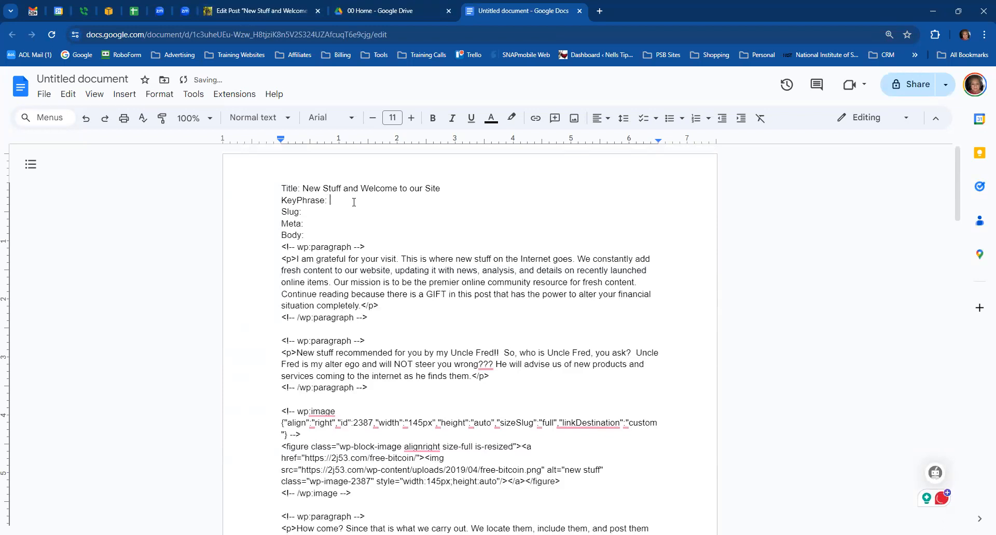
pyautogui.write('new stuff')
# Step: Copy the slug "new-stuff-and-welcome" from the post's Yoast SEO settings and paste it after "Slug:" in the document
pyautogui.click(270, 11)
pyautogui.scroll(-1, 306, 334)
pyautogui.scroll(-3, 306, 339)
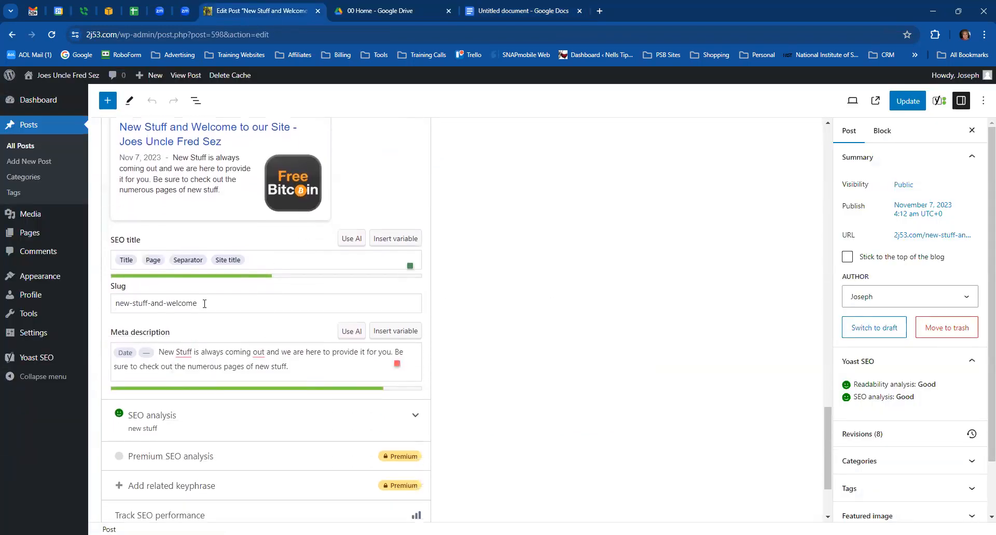
pyautogui.click(205, 304)
pyautogui.moveTo(204, 304); pyautogui.dragTo(114, 298)
pyautogui.hotkey('ctrl', 'c')
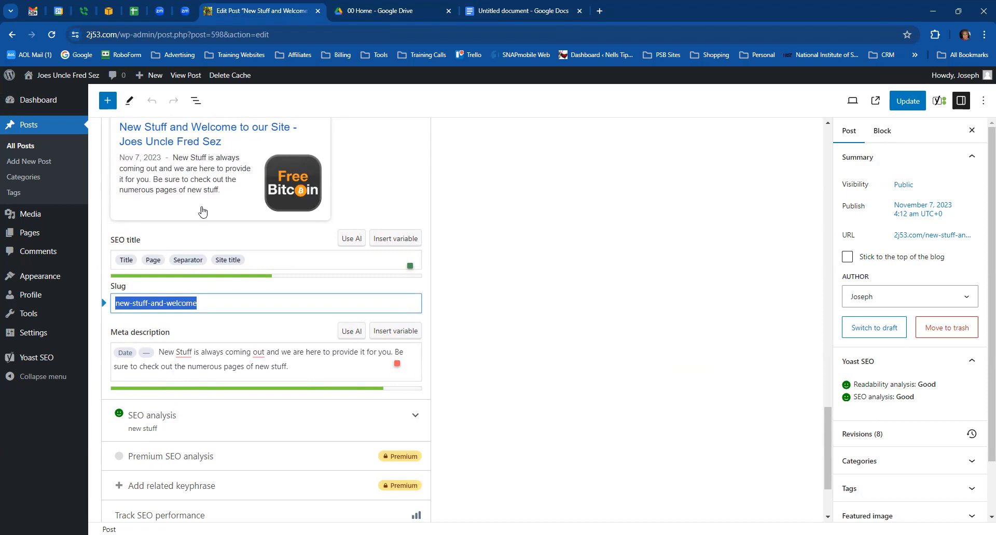
pyautogui.click(492, 14)
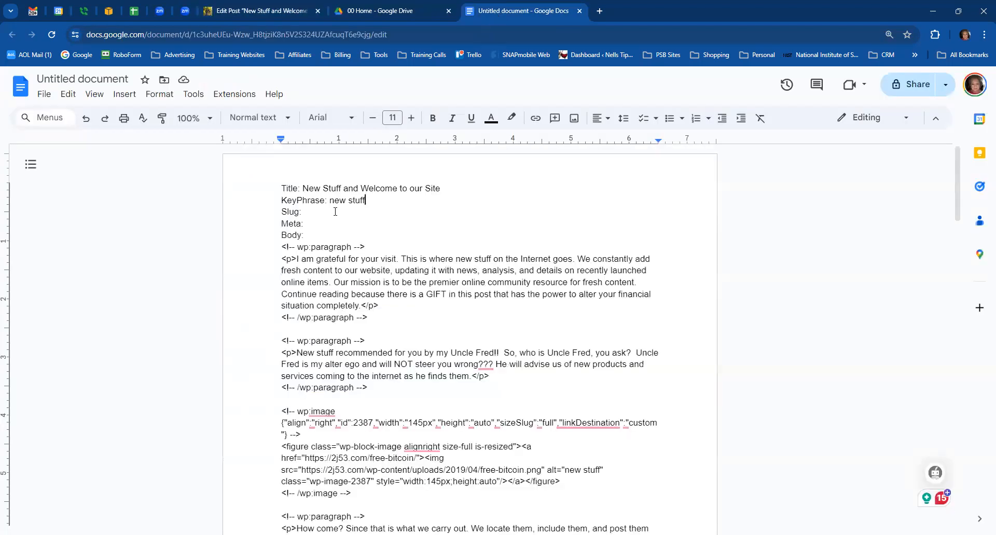
pyautogui.click(316, 211)
pyautogui.hotkey('ctrl', 'v')
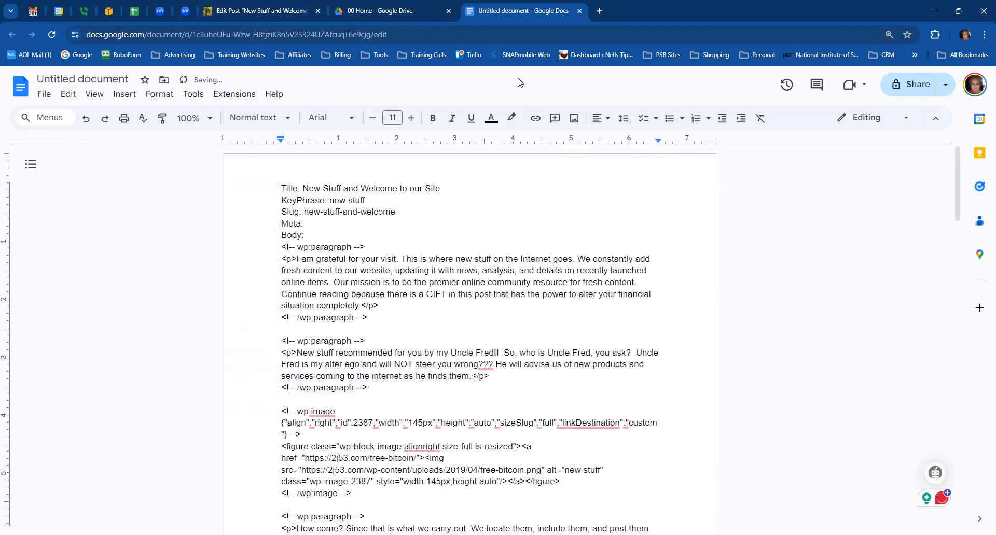
# Step: Copy the post's meta description text, without the date and separator, and paste it after "Meta:" in the document
pyautogui.click(254, 15)
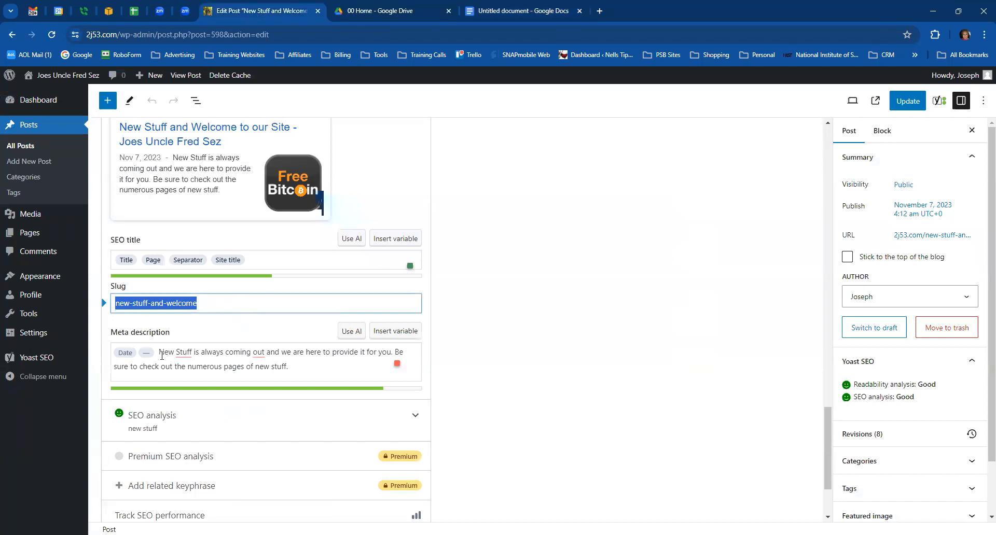
pyautogui.moveTo(159, 353); pyautogui.dragTo(290, 367)
pyautogui.hotkey('ctrl', 'c')
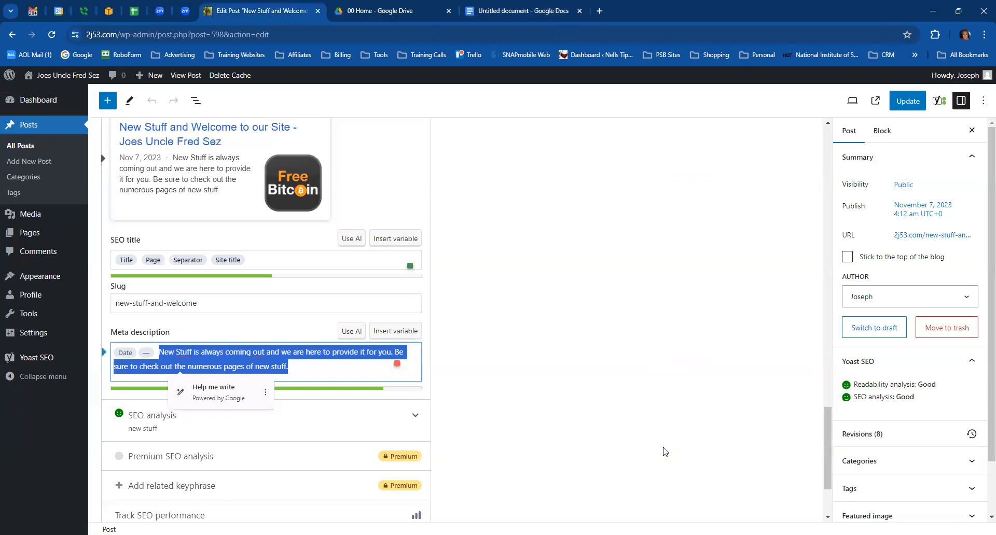
pyautogui.click(498, 11)
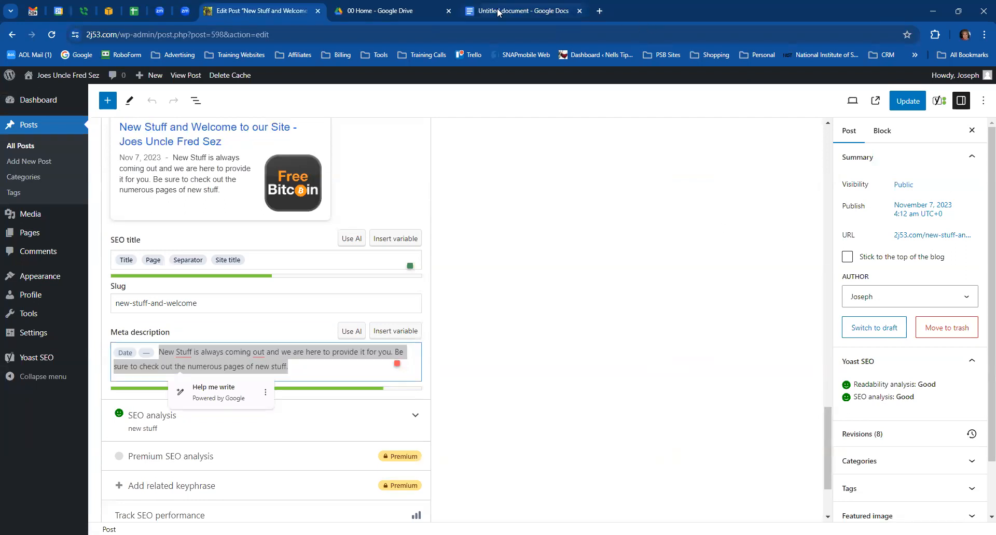
pyautogui.click(343, 223)
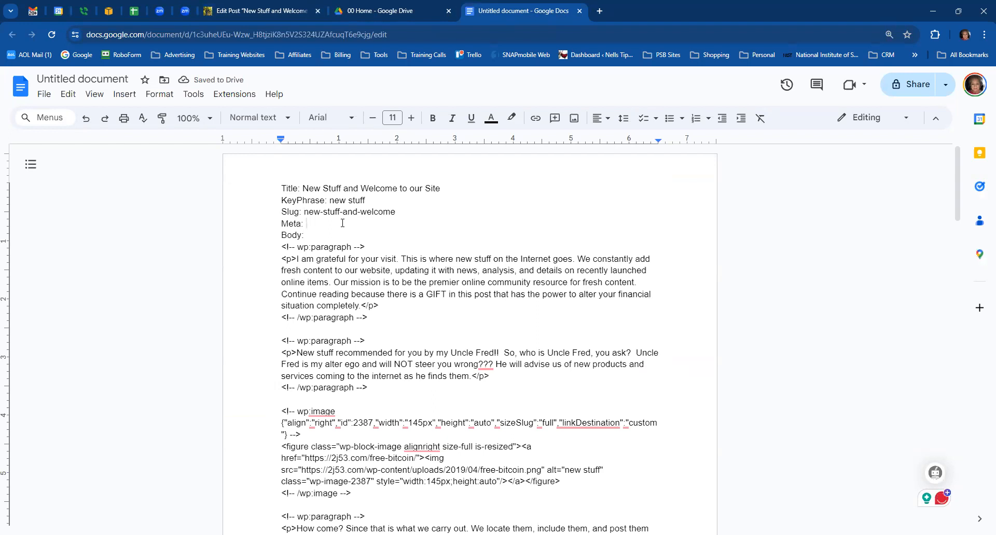
pyautogui.hotkey('ctrl', 'v')
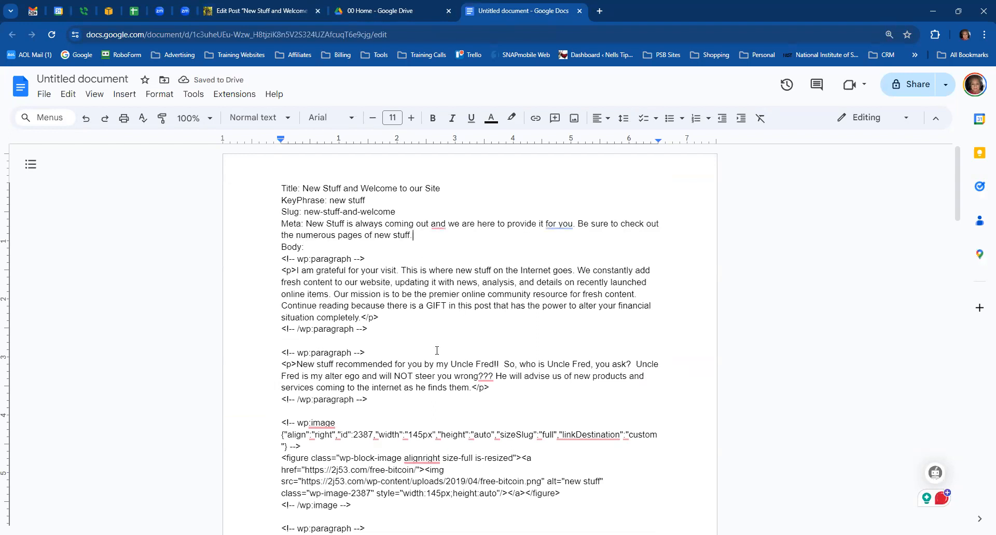
# Step: Name the document "New Stuff and Welcome to our Site", leaving out the "Title:" prefix
pyautogui.click(56, 77)
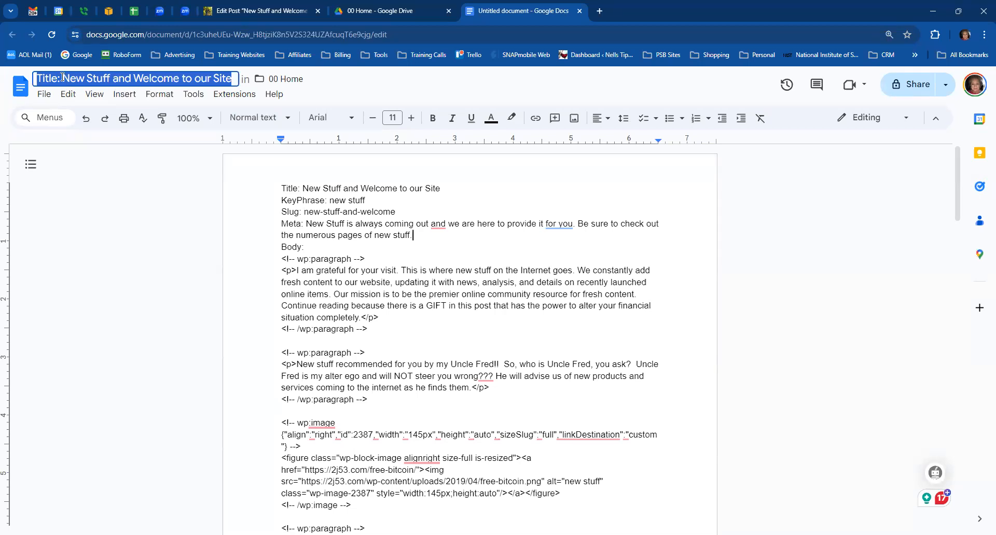
pyautogui.click(62, 77)
pyautogui.moveTo(62, 78); pyautogui.dragTo(34, 79)
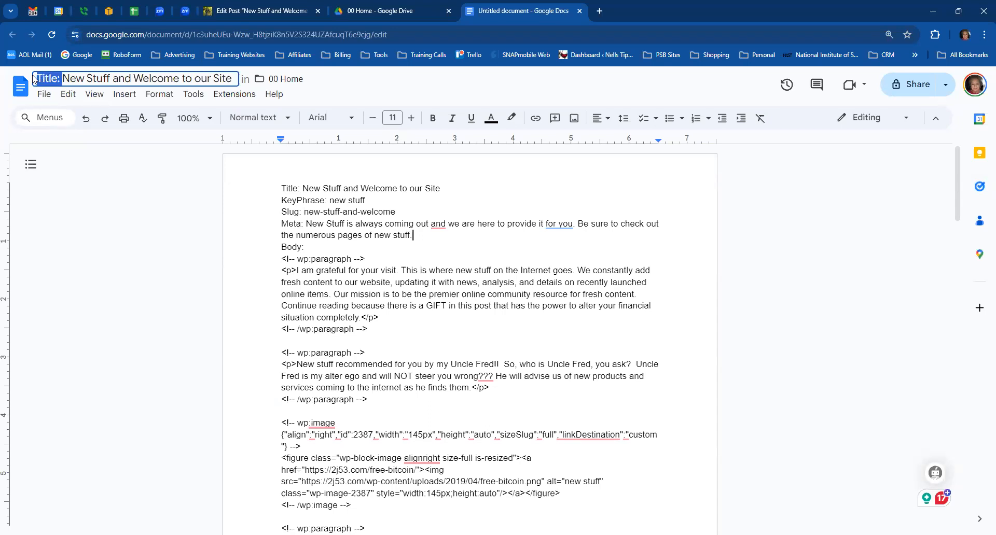
pyautogui.press('BackSpace')
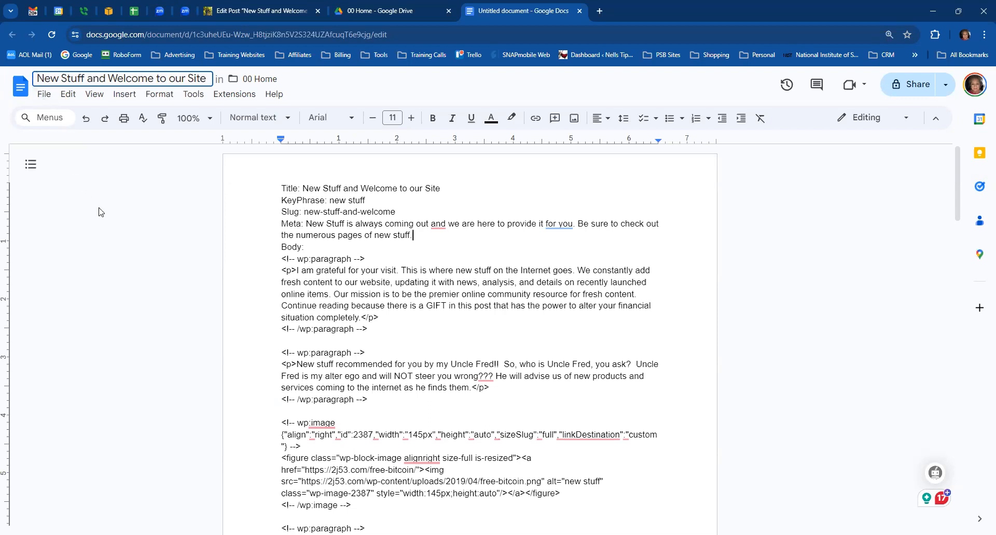
pyautogui.click(111, 194)
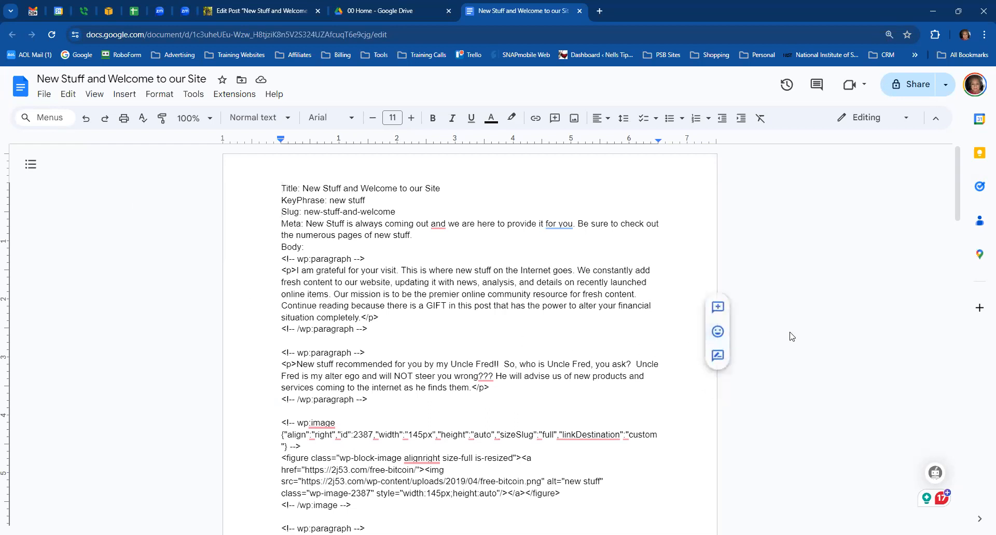
pyautogui.click(800, 310)
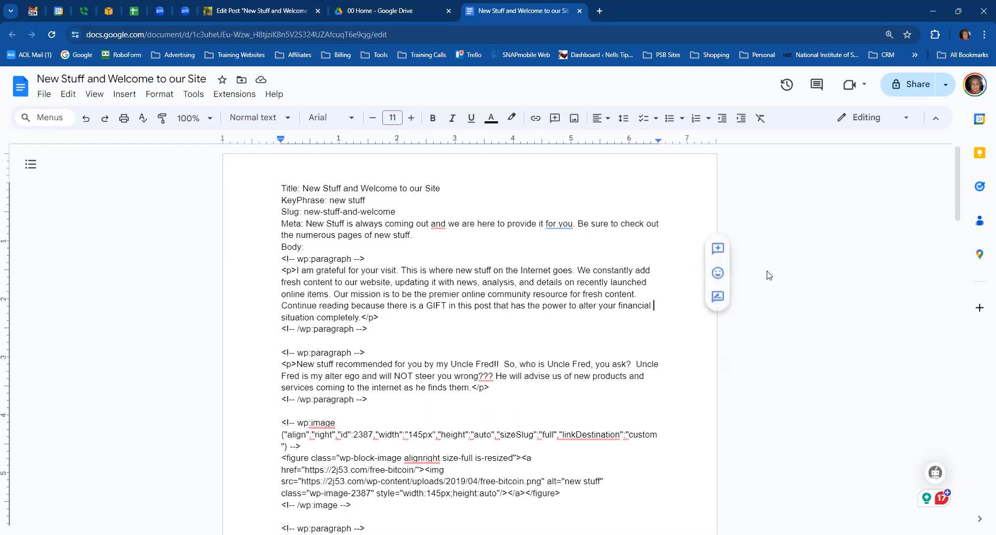
# Step: Close the finished backup document and update the "New Stuff and Welcome to our Site" post in WordPress
pyautogui.click(580, 11)
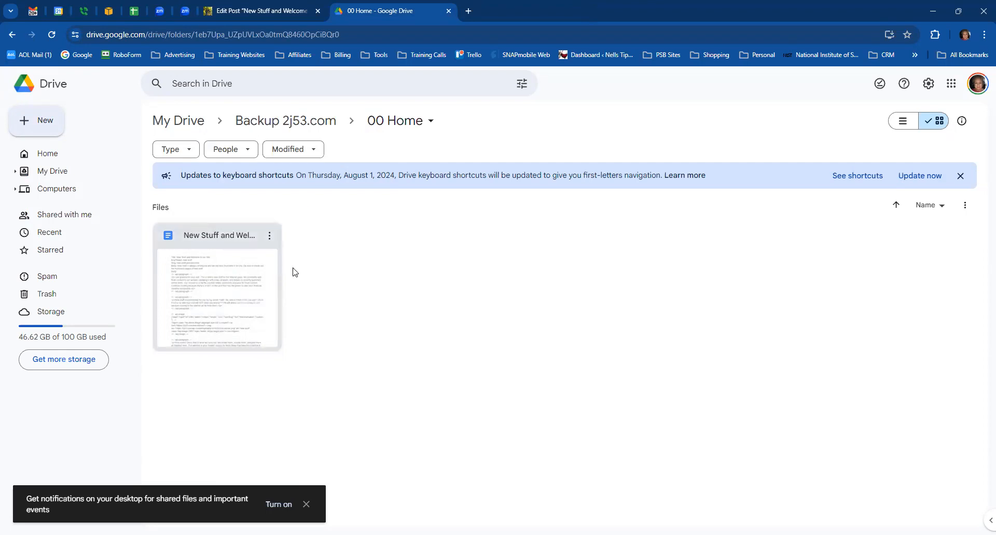
pyautogui.click(282, 14)
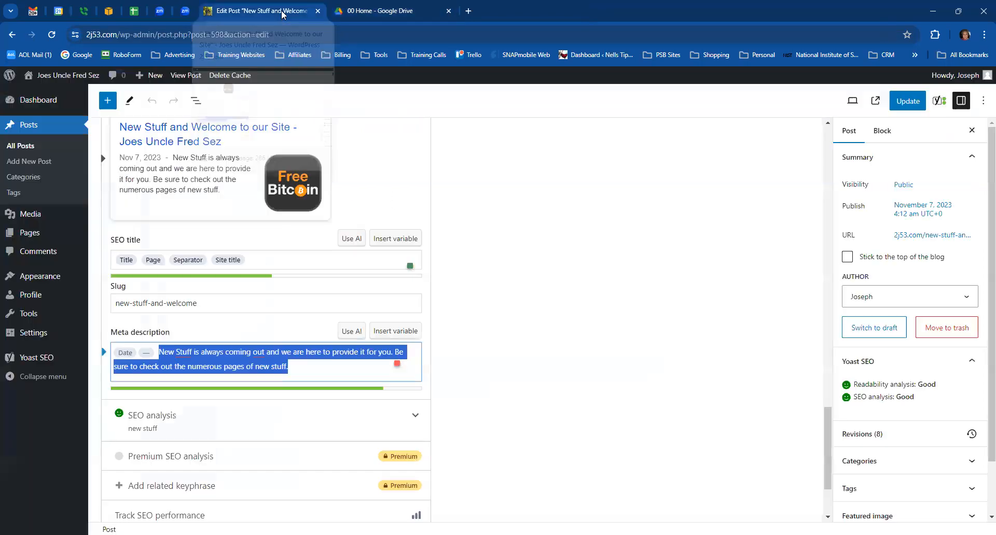
pyautogui.scroll(3, 540, 241)
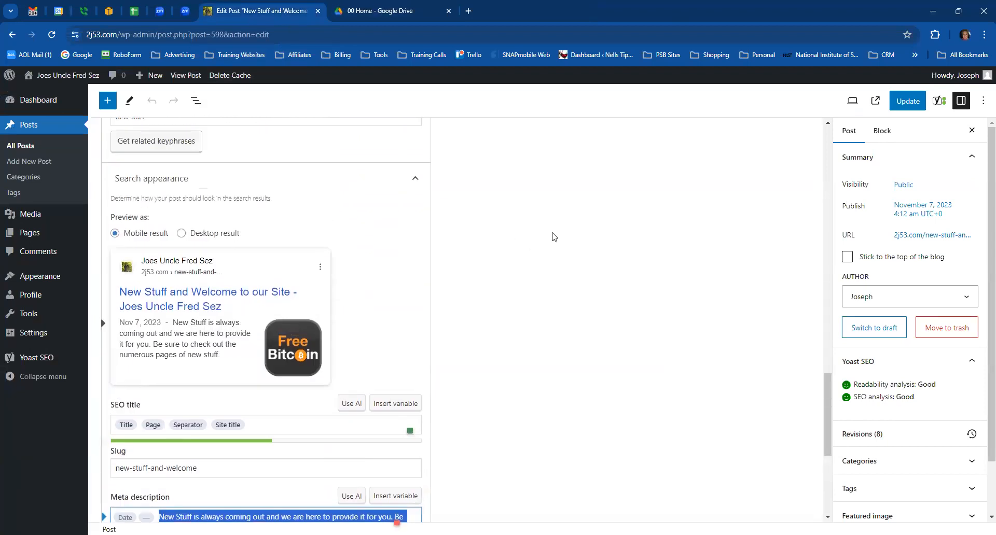
pyautogui.click(908, 102)
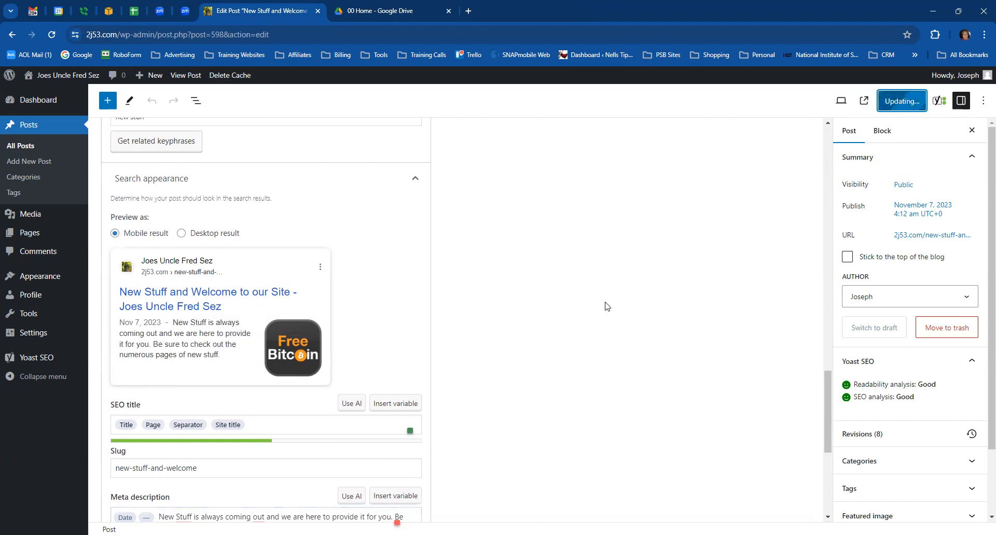
# Step: View the updated "New Stuff and Welcome to our Site" post on the live website
pyautogui.scroll(4, 607, 306)
pyautogui.scroll(15, 607, 306)
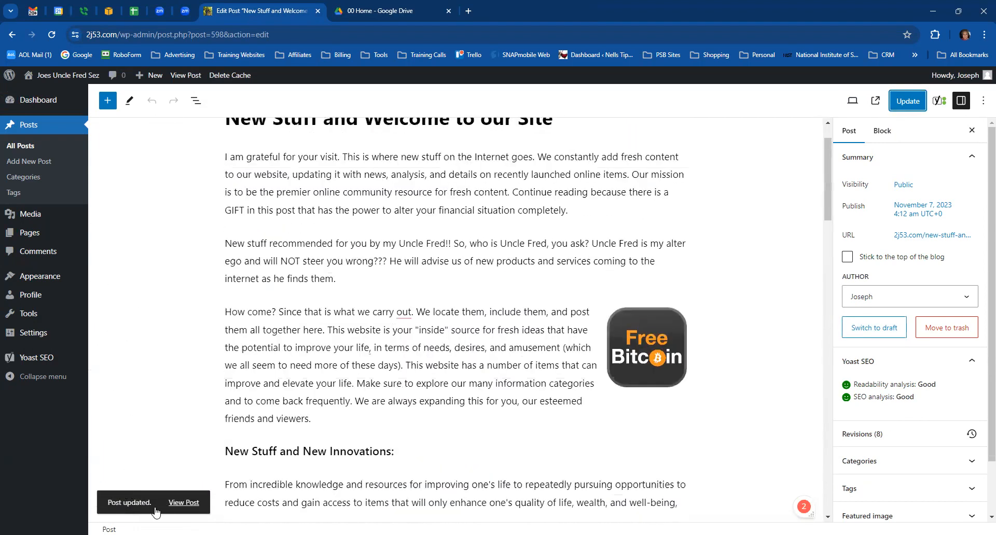
pyautogui.click(183, 505)
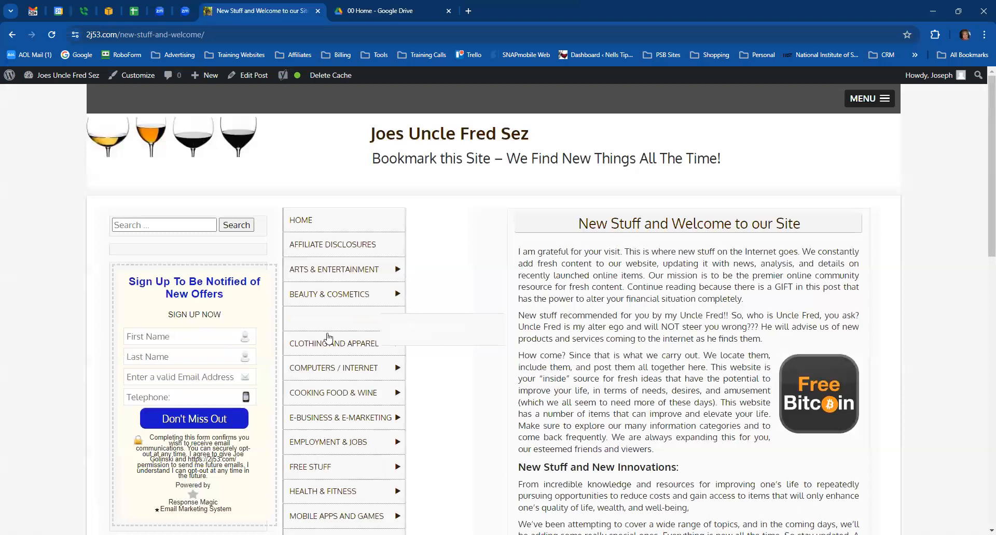
# Step: Return to the WordPress posts list, open the published "Welcome to Our Online Community" post for editing, and dismiss its autosave notice
pyautogui.moveTo(52, 76)
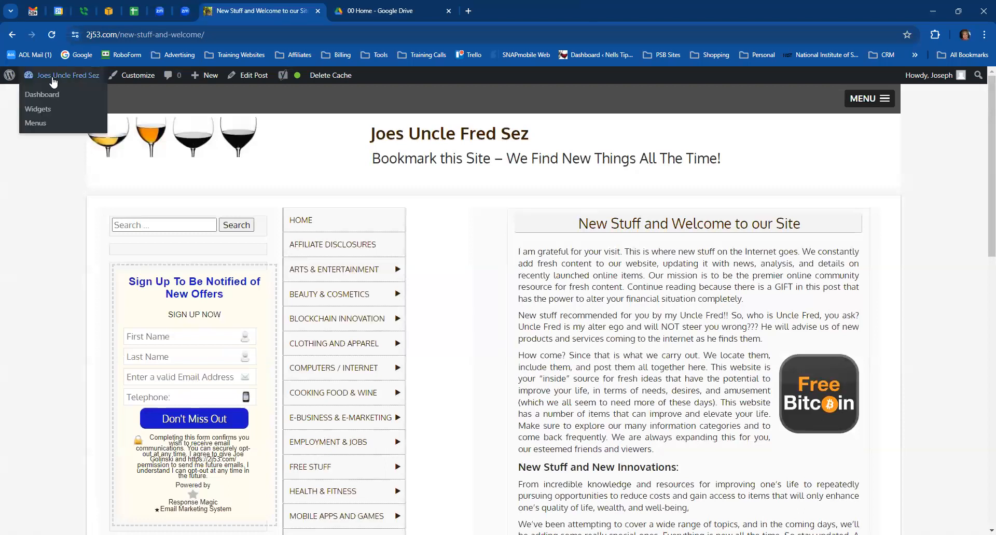
pyautogui.click(43, 96)
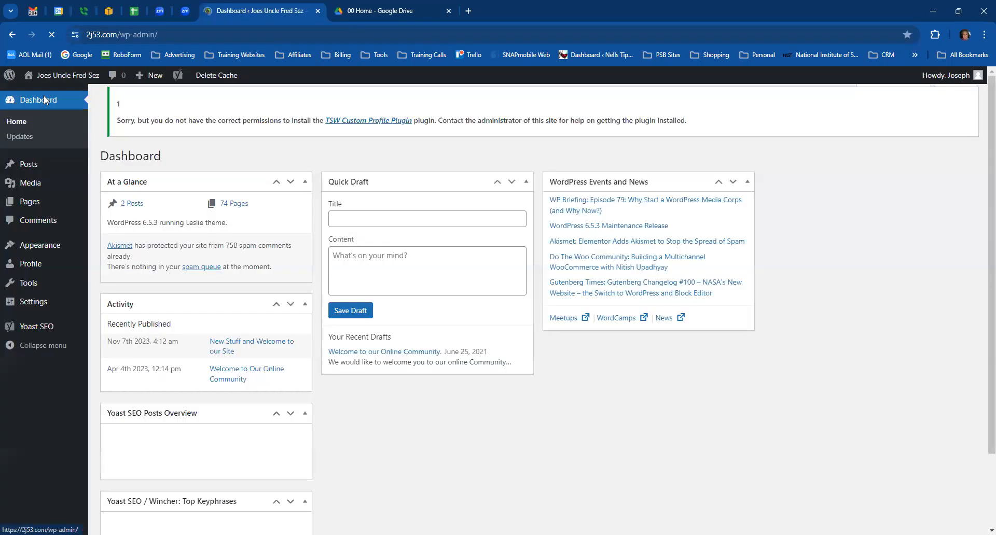
pyautogui.click(131, 212)
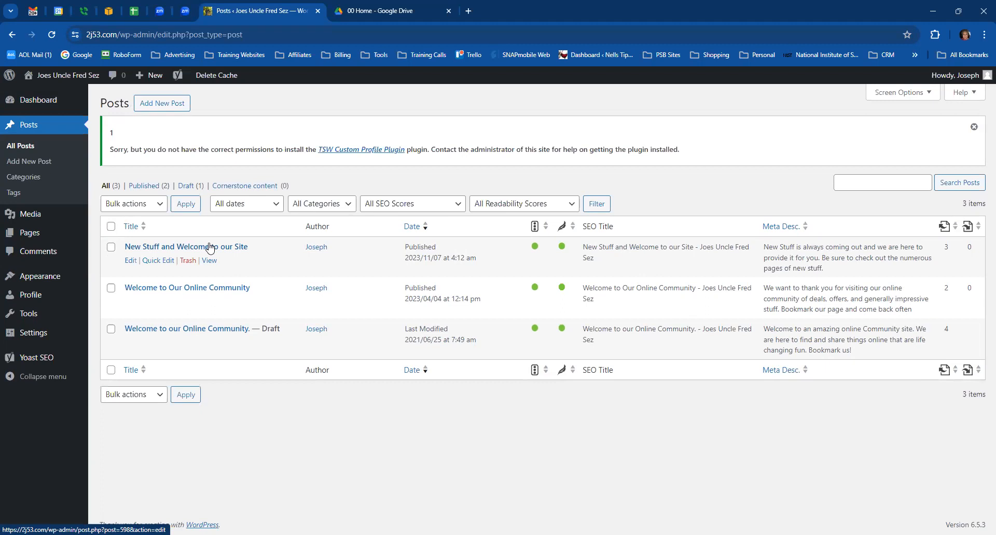
pyautogui.click(356, 13)
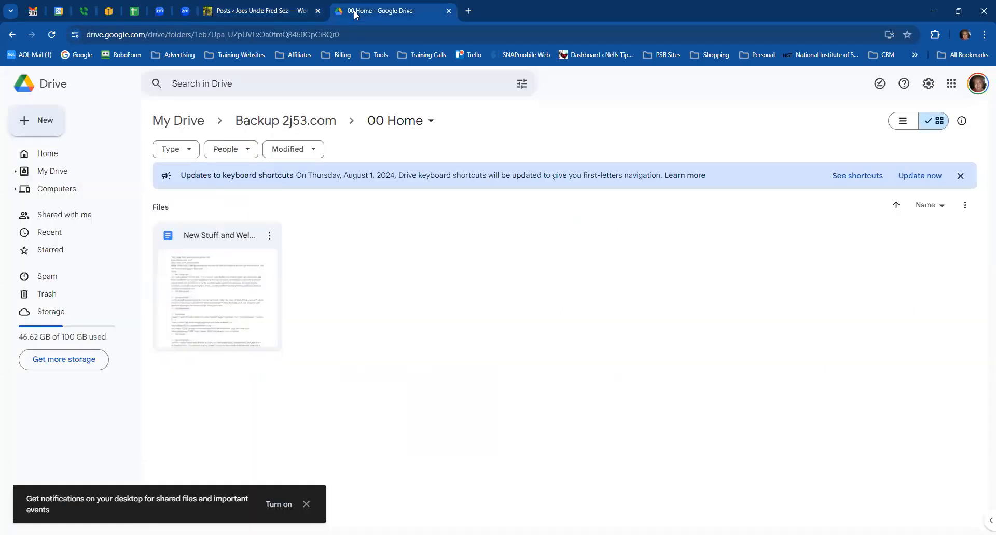
pyautogui.click(257, 11)
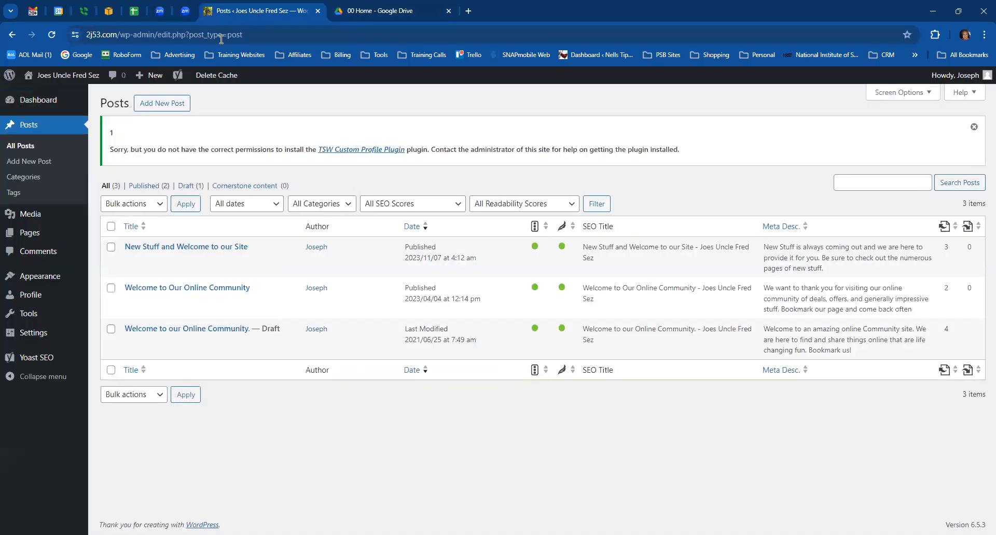
pyautogui.click(131, 302)
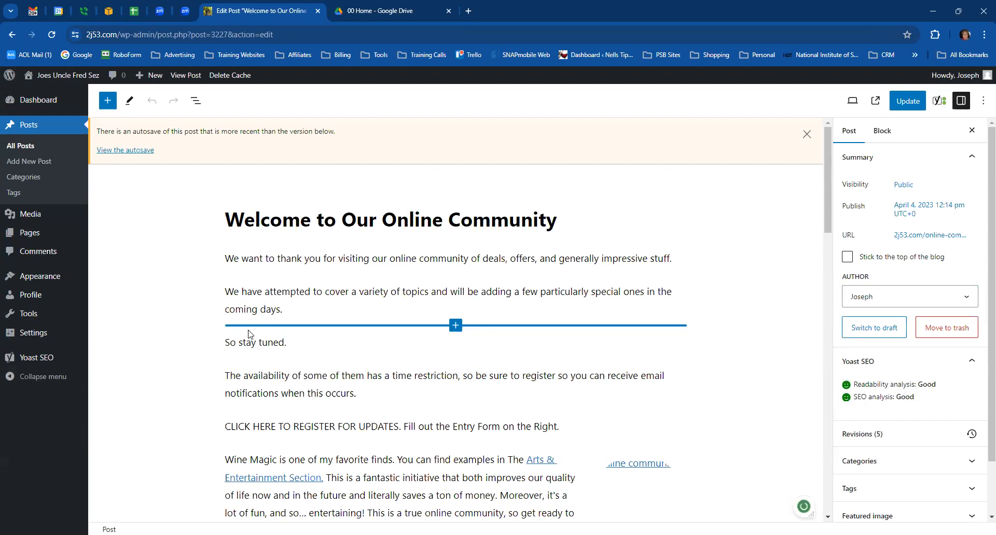
pyautogui.click(807, 135)
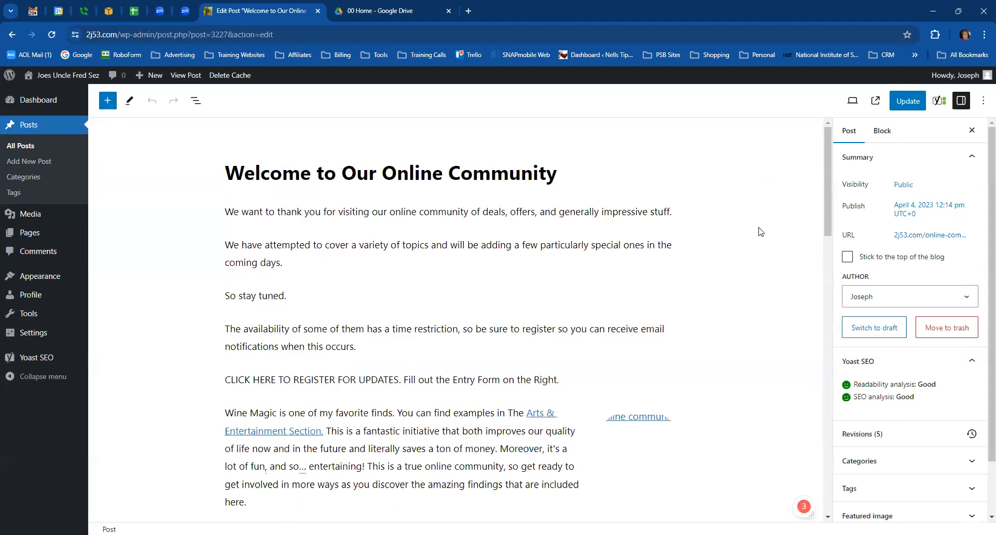
# Step: Switch the post to the code editor and copy all of its body code
pyautogui.click(983, 106)
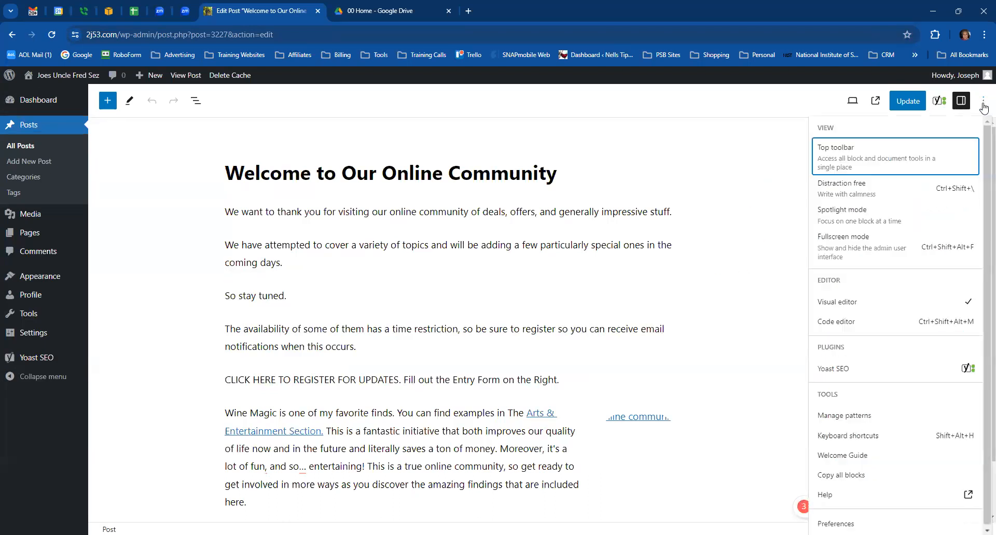
pyautogui.click(836, 322)
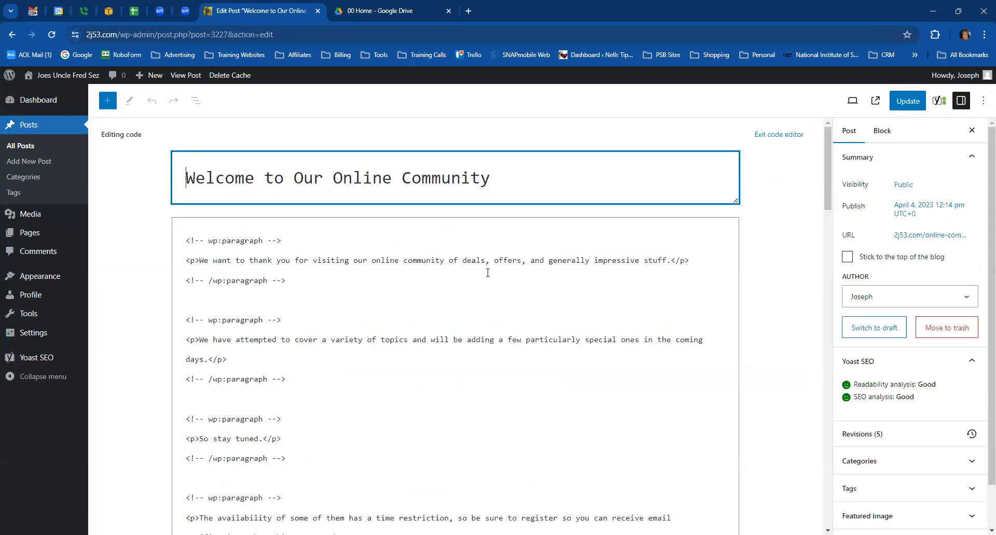
pyautogui.click(208, 241)
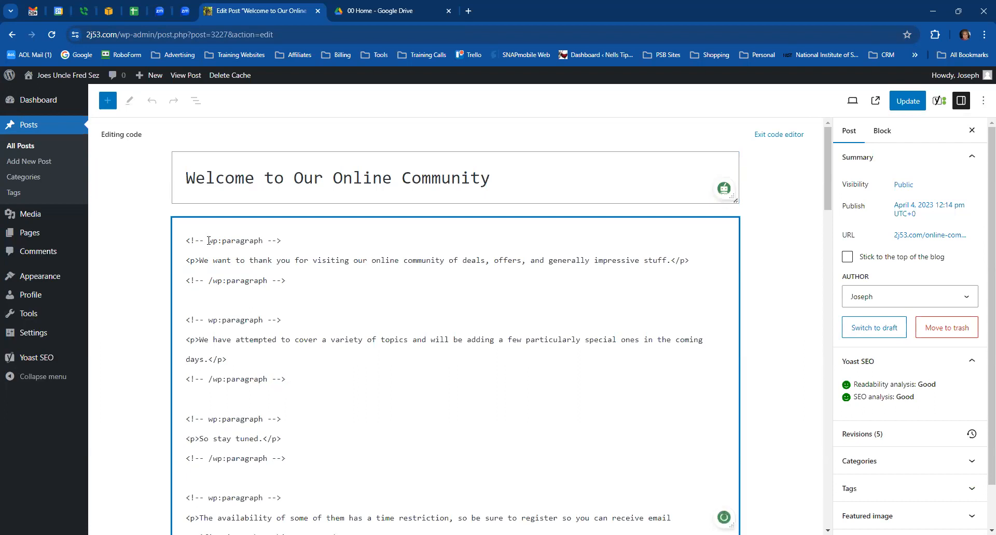
pyautogui.hotkey('ctrl', 'a')
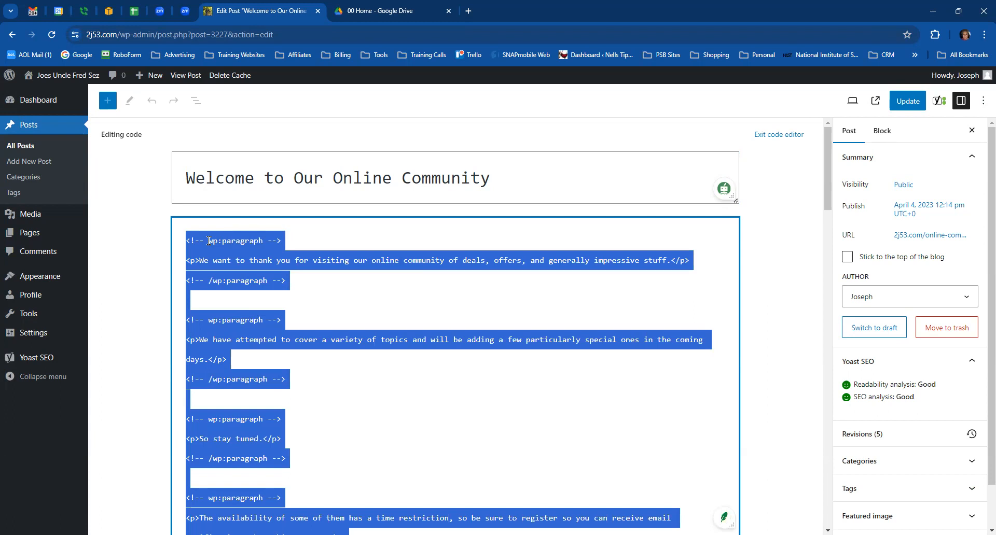
# Step: Create a blank Google Docs document in the "00 Home" folder of Google Drive
pyautogui.click(391, 12)
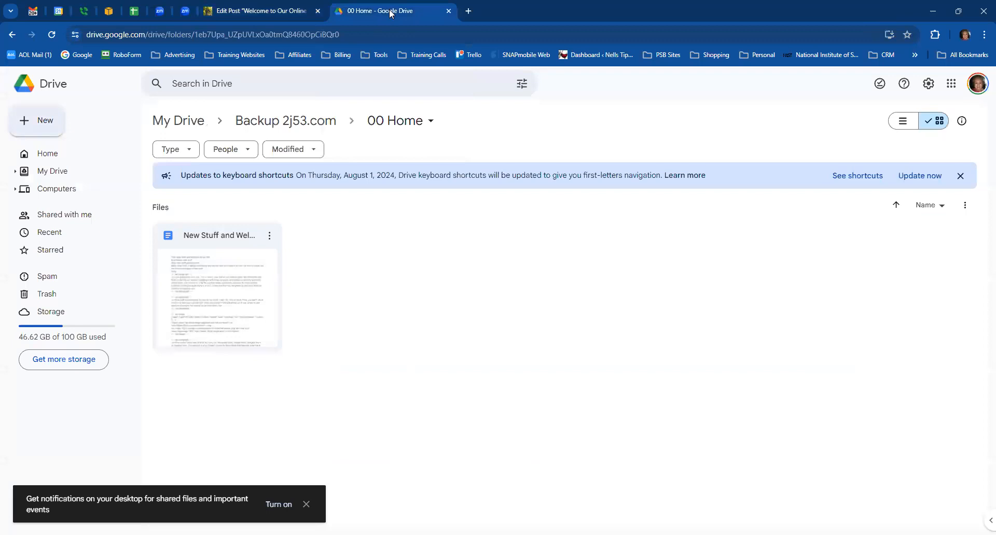
pyautogui.click(46, 123)
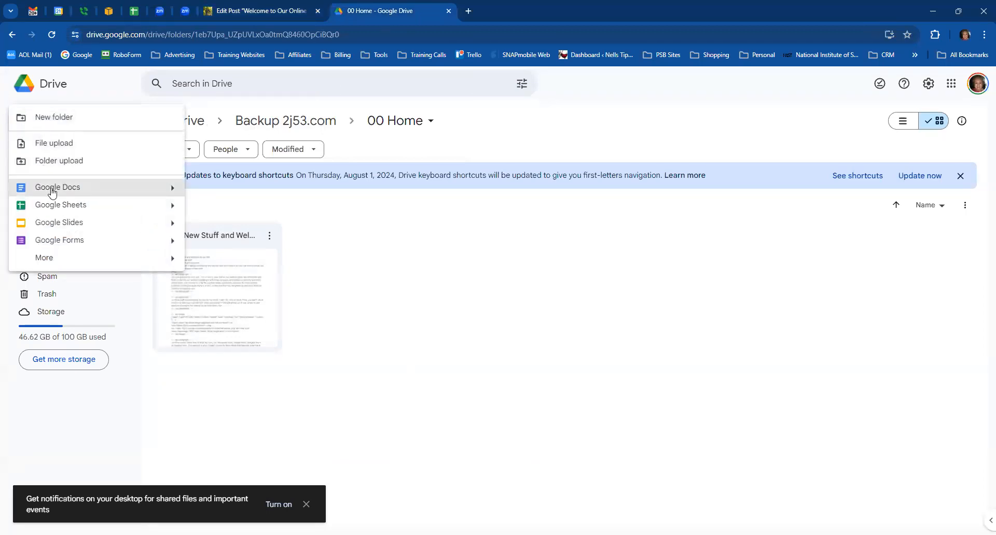
pyautogui.moveTo(173, 189)
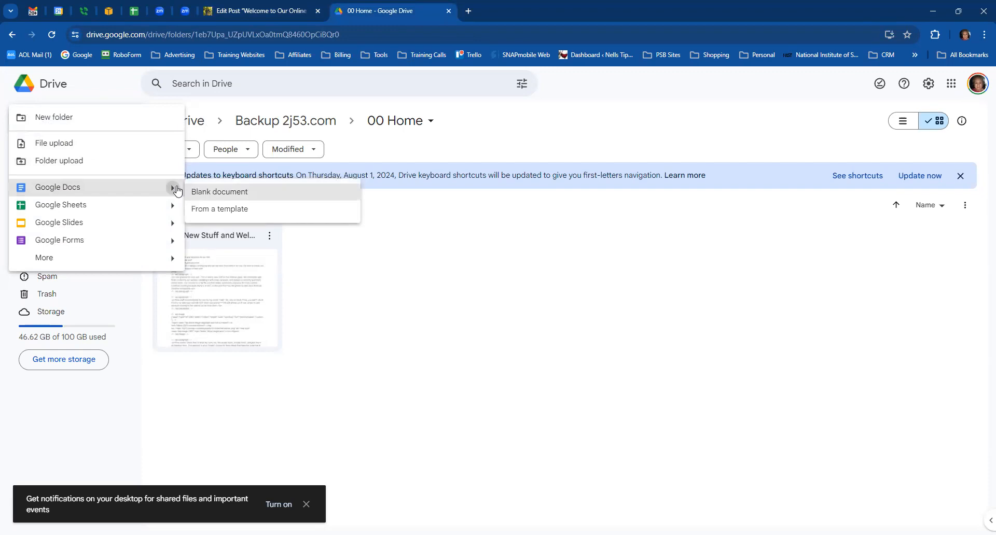
pyautogui.click(218, 193)
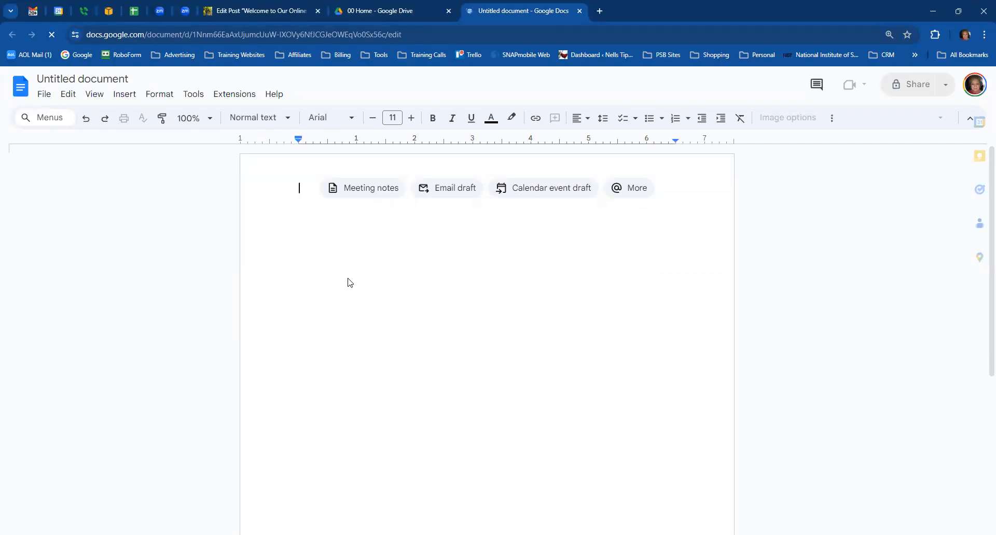
# Step: Enter the labels "Title:", "KeyPhrase:", "Slug:", "Meta:" and "Body:" on separate lines in the document
pyautogui.write('Title')
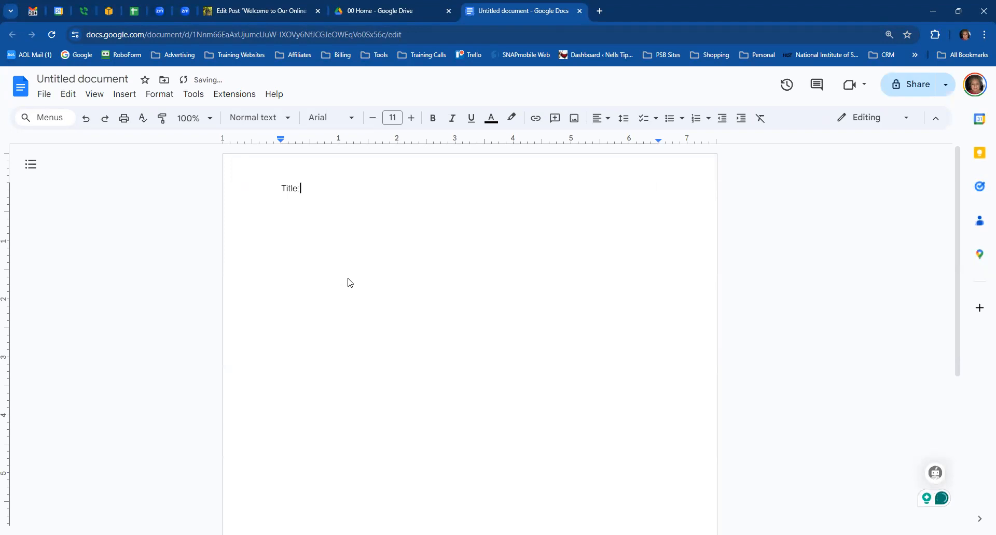
pyautogui.write(':')
pyautogui.press('Return')
pyautogui.write('KeyPhrase:')
pyautogui.press('Return')
pyautogui.write('Slug:')
pyautogui.press('Return')
pyautogui.write('Meta:')
pyautogui.press('Return')
pyautogui.write('Bod')
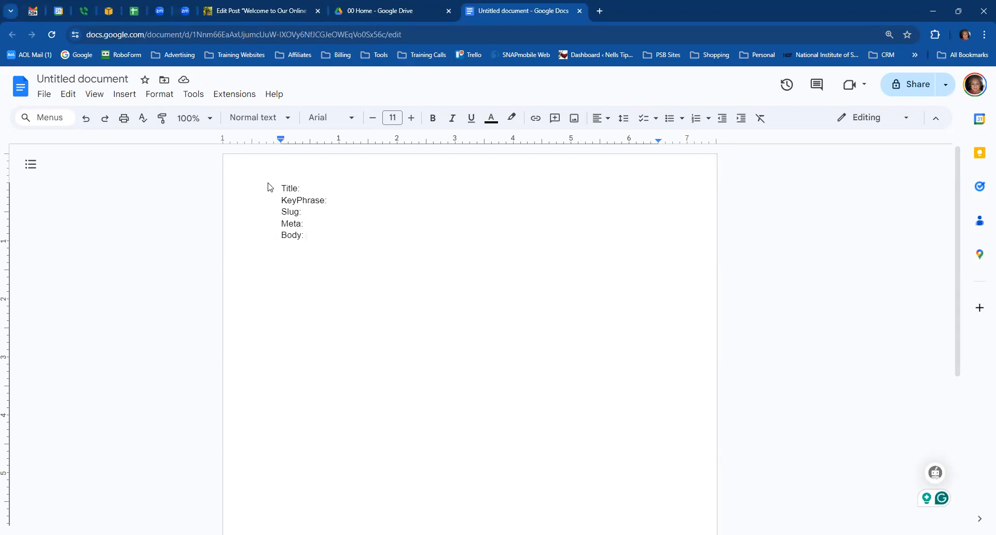
# Step: Copy the five label lines into a second blank Google Docs document in the "00 Home" folder and close both documents
pyautogui.moveTo(277, 188); pyautogui.dragTo(315, 238)
pyautogui.hotkey('ctrl', 'c')
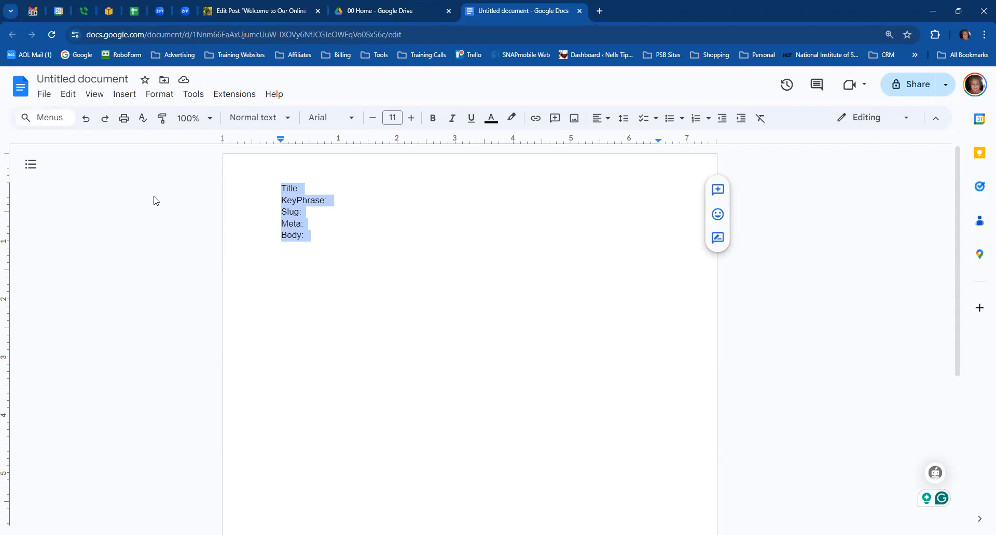
pyautogui.click(579, 11)
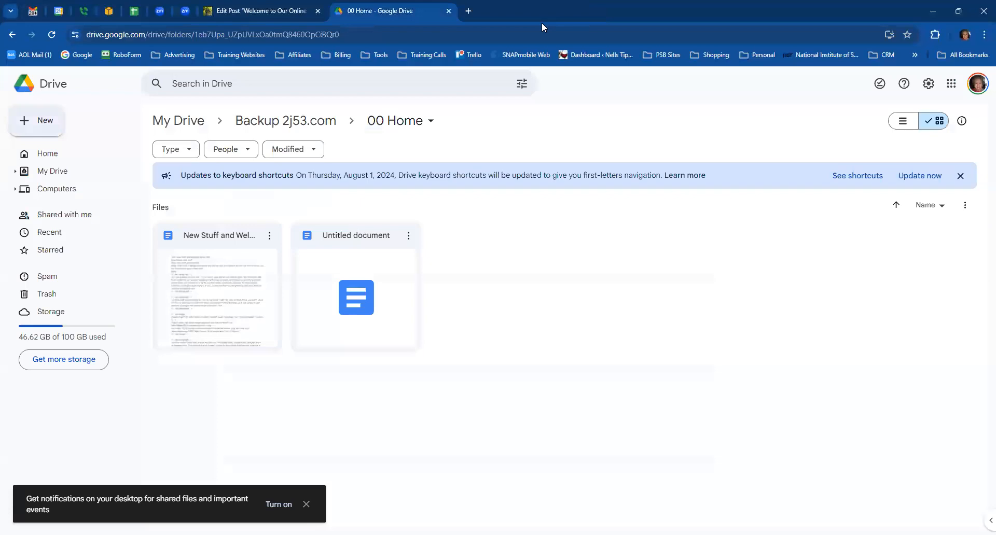
pyautogui.click(43, 124)
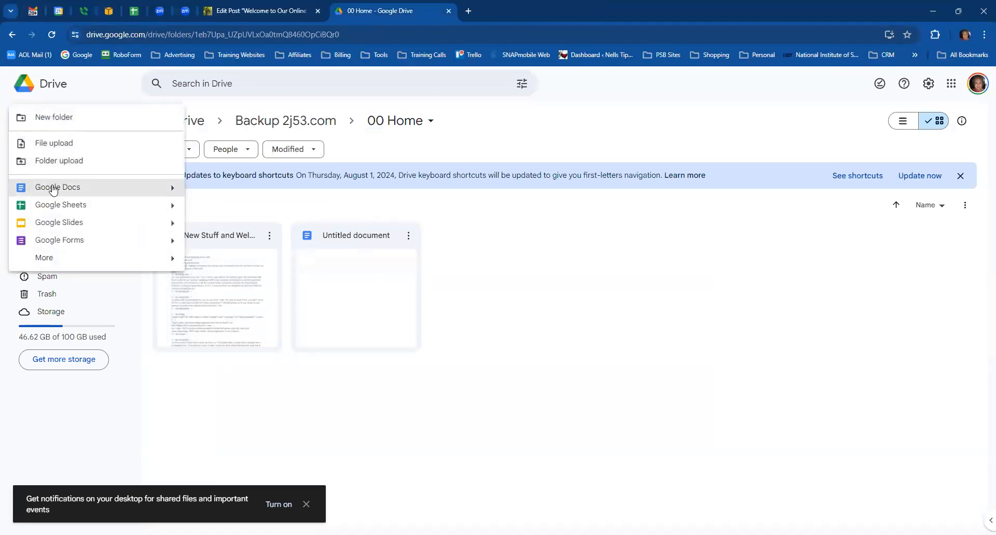
pyautogui.moveTo(171, 189)
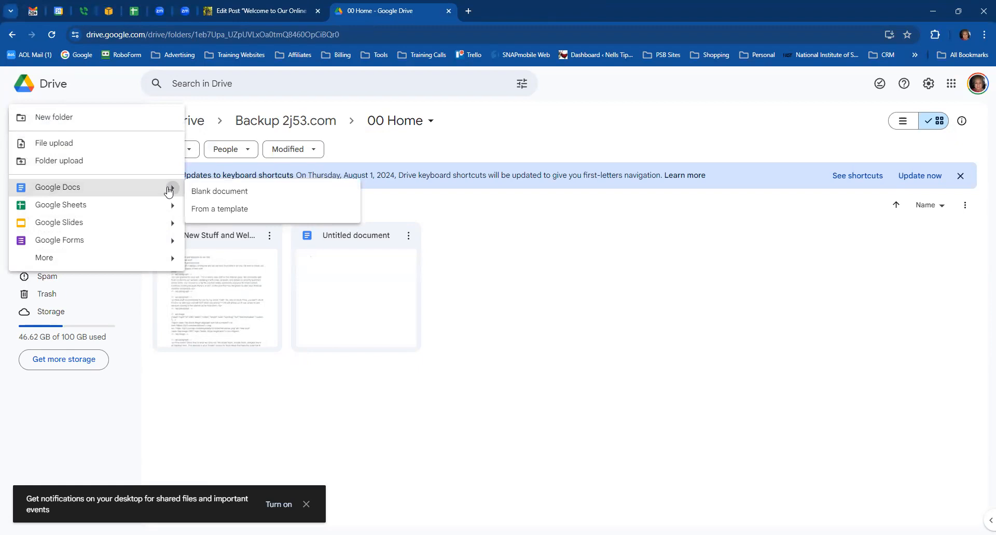
pyautogui.click(224, 199)
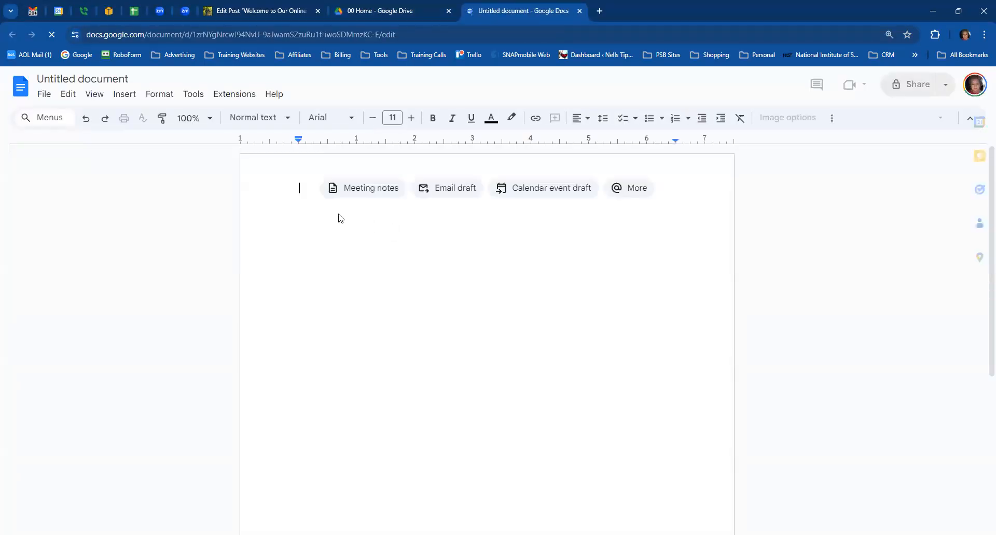
pyautogui.hotkey('ctrl', 'v')
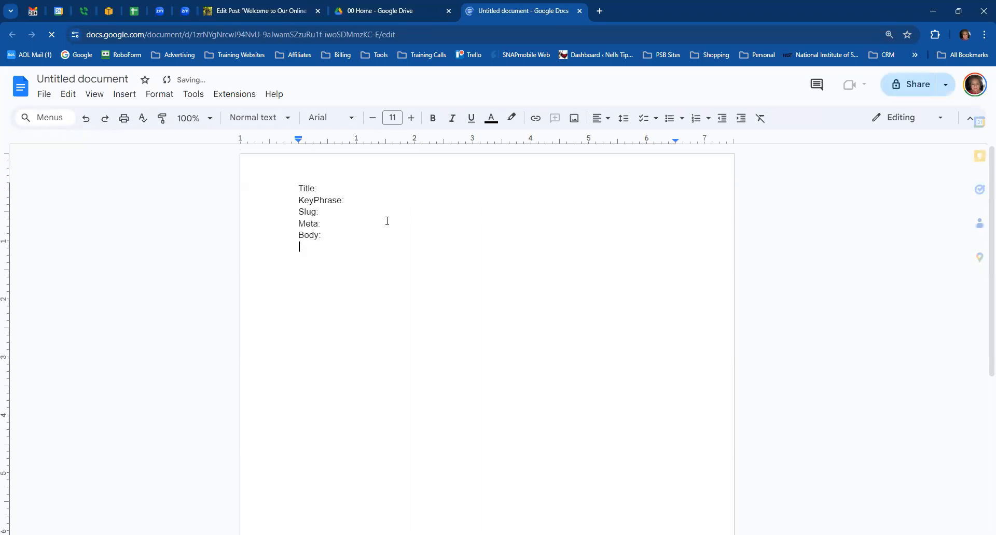
pyautogui.click(579, 11)
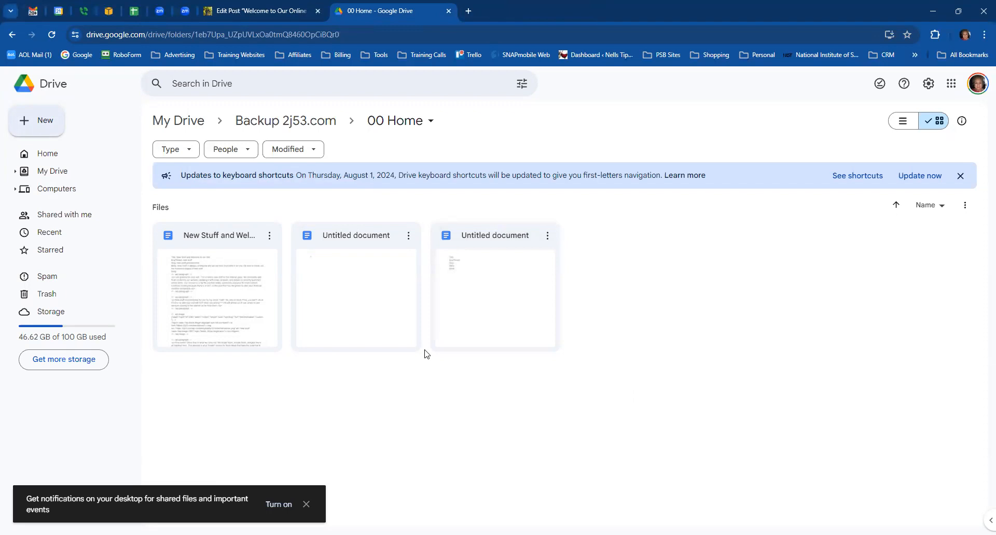
# Step: Reopen the first untitled document, recopy the post's code from WordPress, and paste it on a new line beneath "Body:"
pyautogui.click(372, 275)
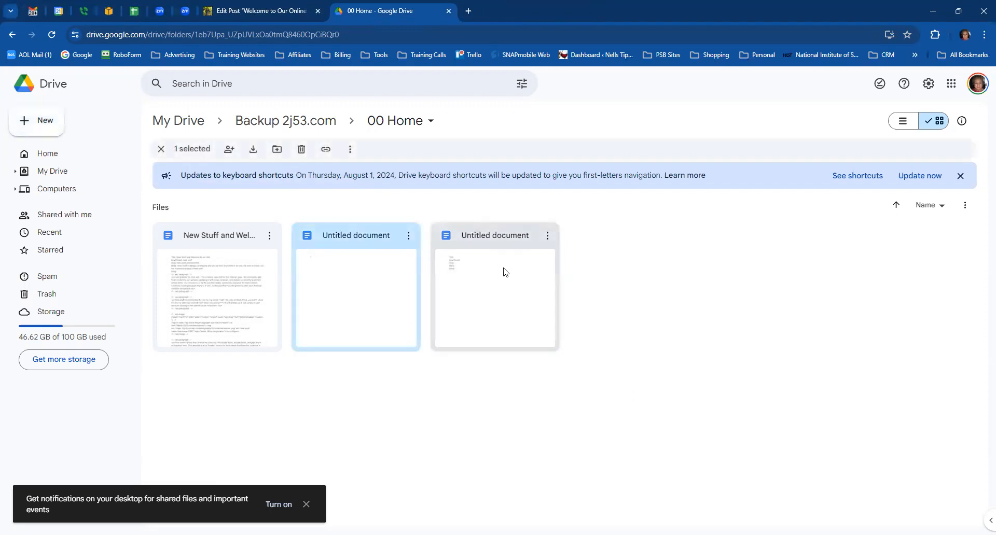
pyautogui.doubleClick(349, 272)
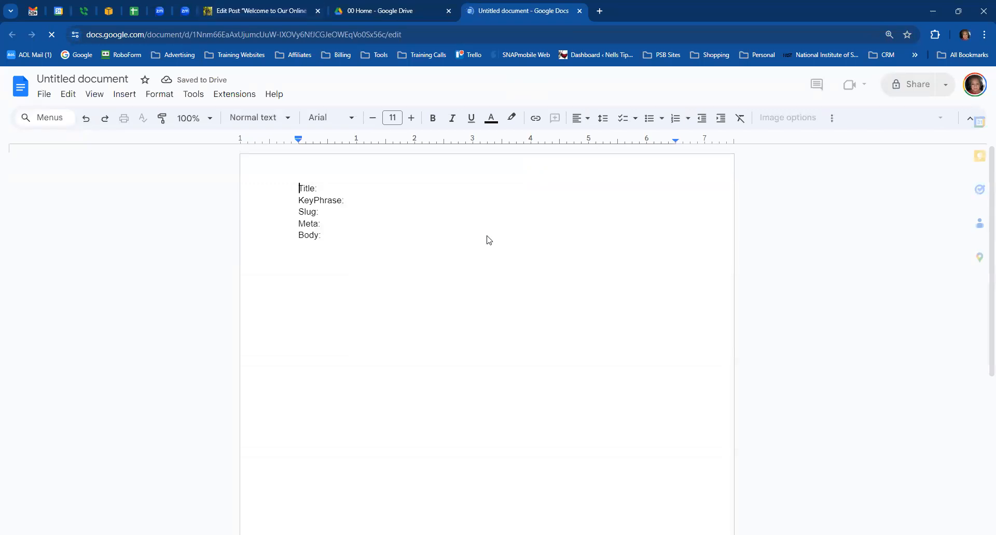
pyautogui.click(289, 14)
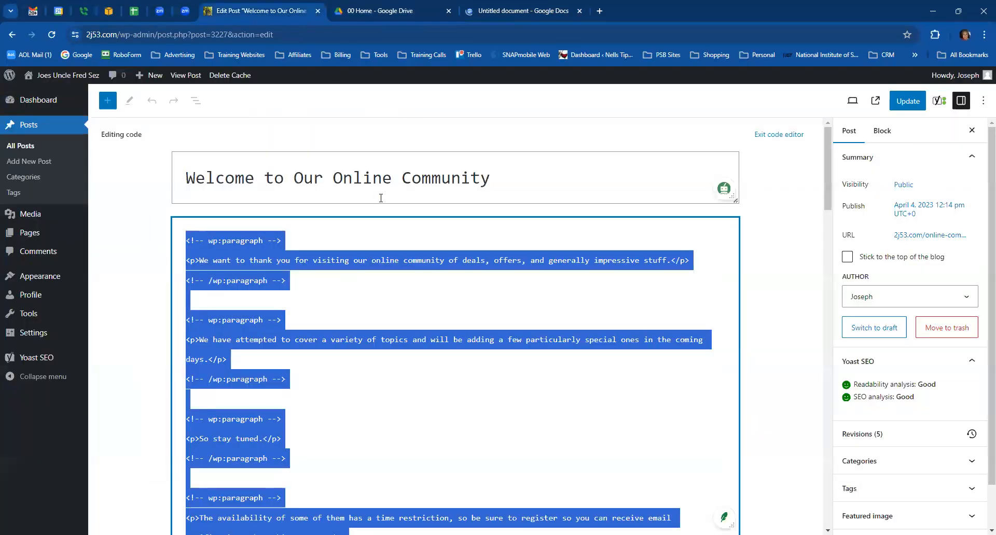
pyautogui.click(529, 10)
pyautogui.click(318, 234)
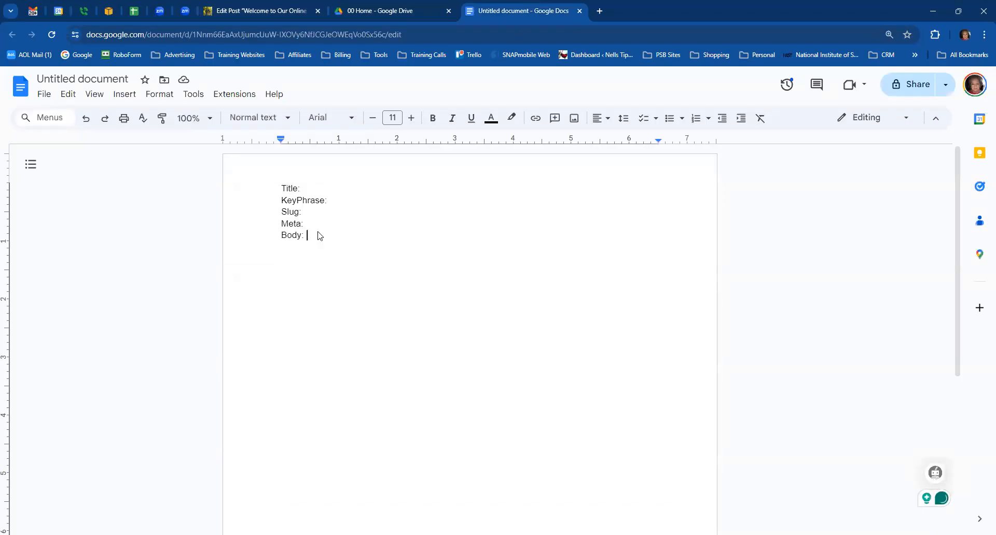
pyautogui.press('Return')
pyautogui.hotkey('ctrl', 'v')
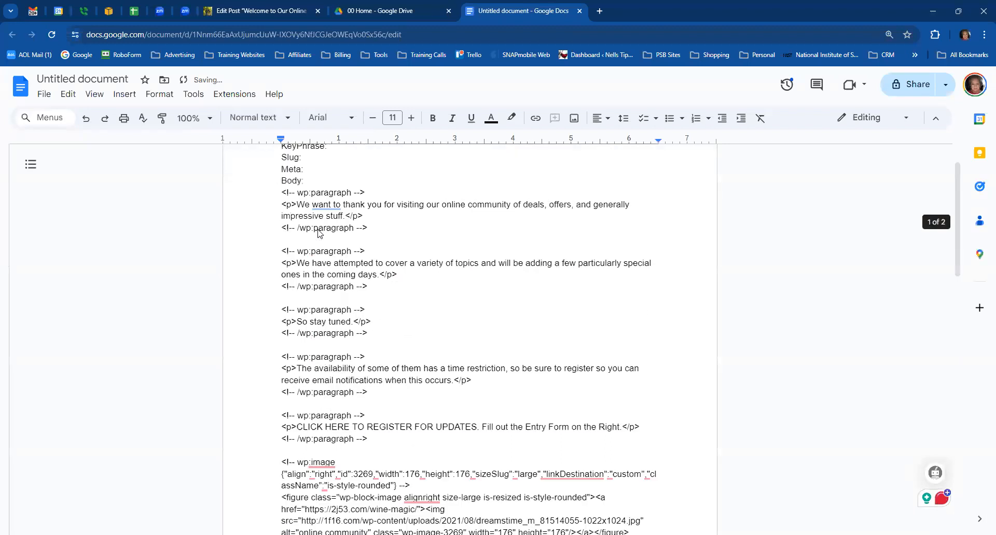
pyautogui.scroll(1, 320, 234)
# Step: Copy the WordPress post's title "Welcome to Our Online Community" into the "Title:" line of the untitled document
pyautogui.click(281, 12)
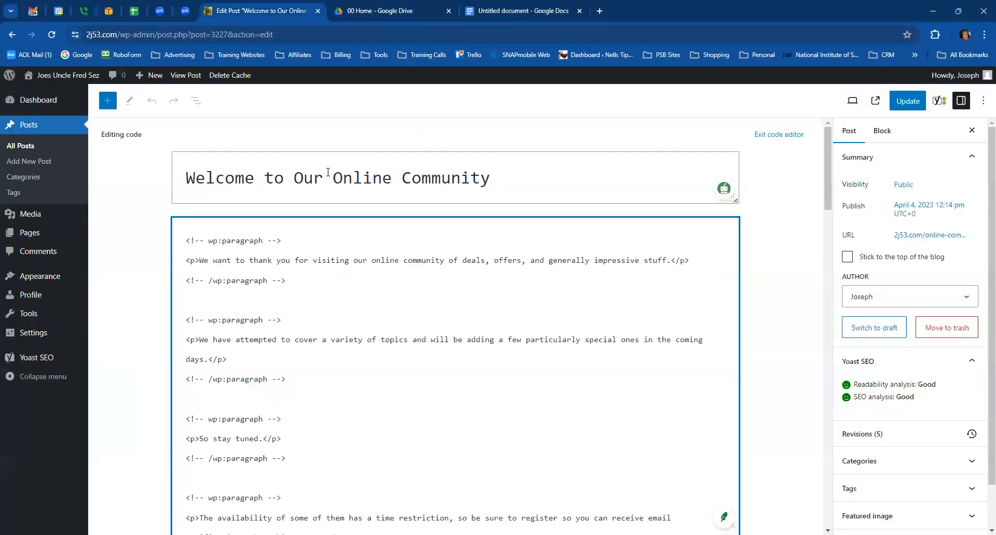
pyautogui.moveTo(529, 191); pyautogui.dragTo(190, 181)
pyautogui.hotkey('ctrl', 'c')
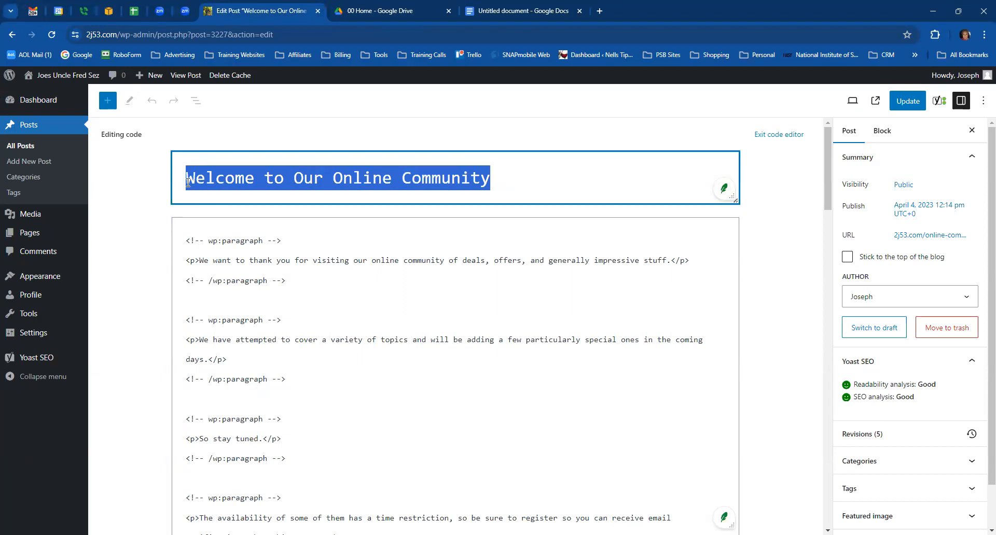
pyautogui.click(484, 18)
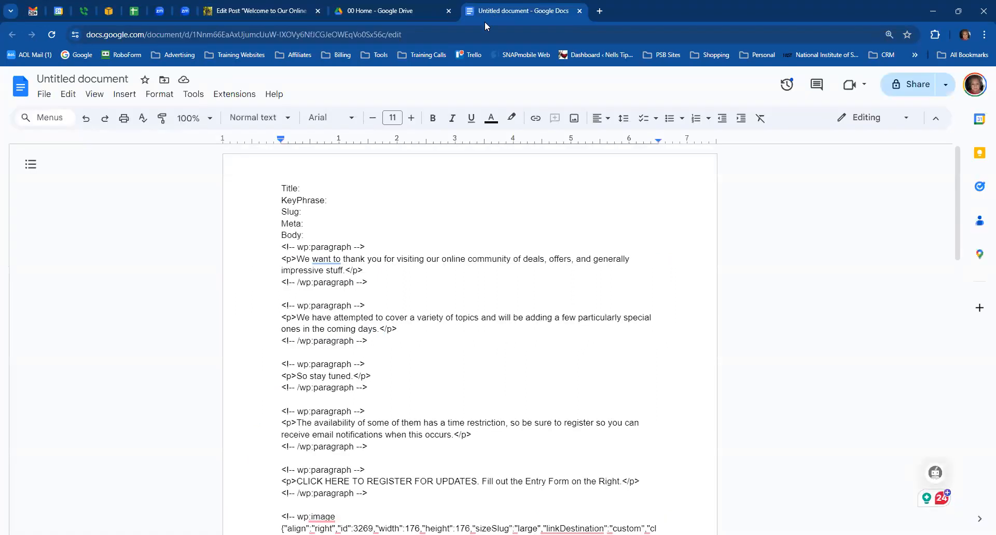
pyautogui.click(322, 186)
pyautogui.click(321, 186)
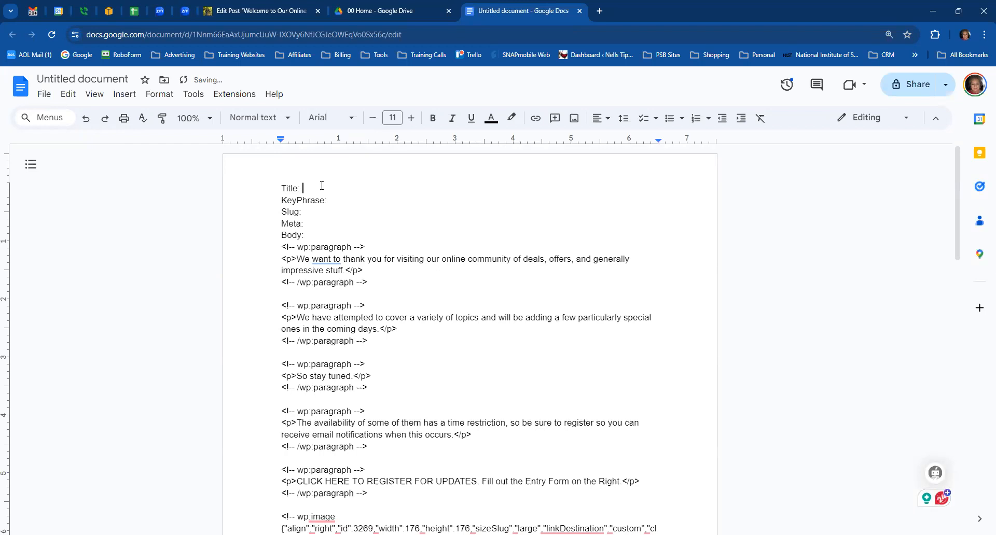
pyautogui.hotkey('ctrl', 'v')
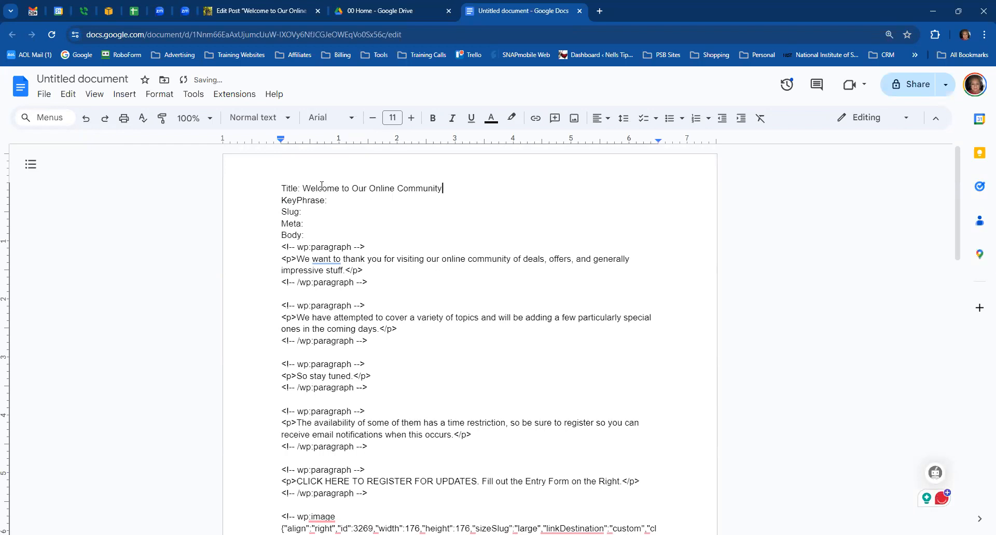
# Step: Exit the post's code editor and copy the Yoast focus keyphrase "online community" into the document's "KeyPhrase:" line
pyautogui.click(288, 11)
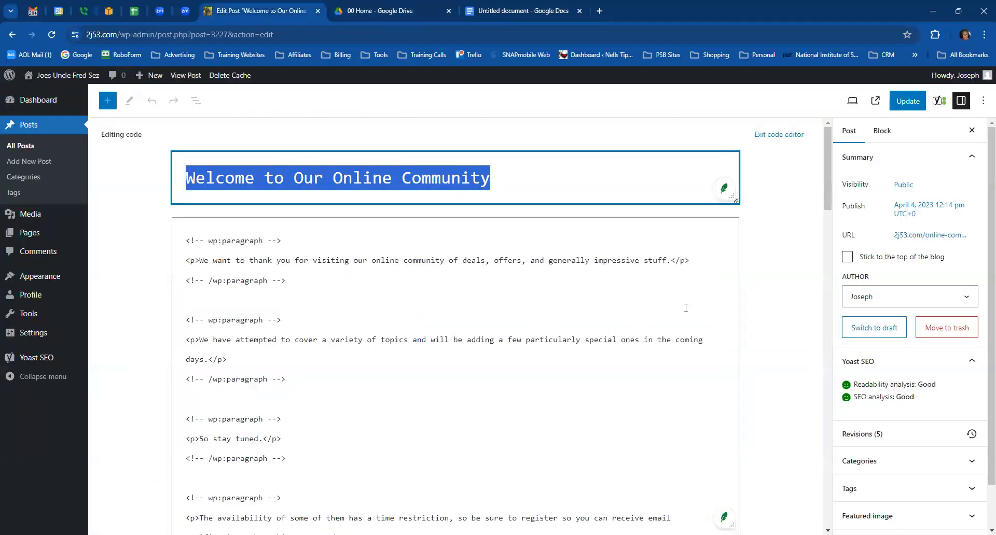
pyautogui.click(770, 136)
pyautogui.scroll(-15, 711, 318)
pyautogui.moveTo(172, 267); pyautogui.dragTo(114, 256)
pyautogui.hotkey('ctrl', 'c')
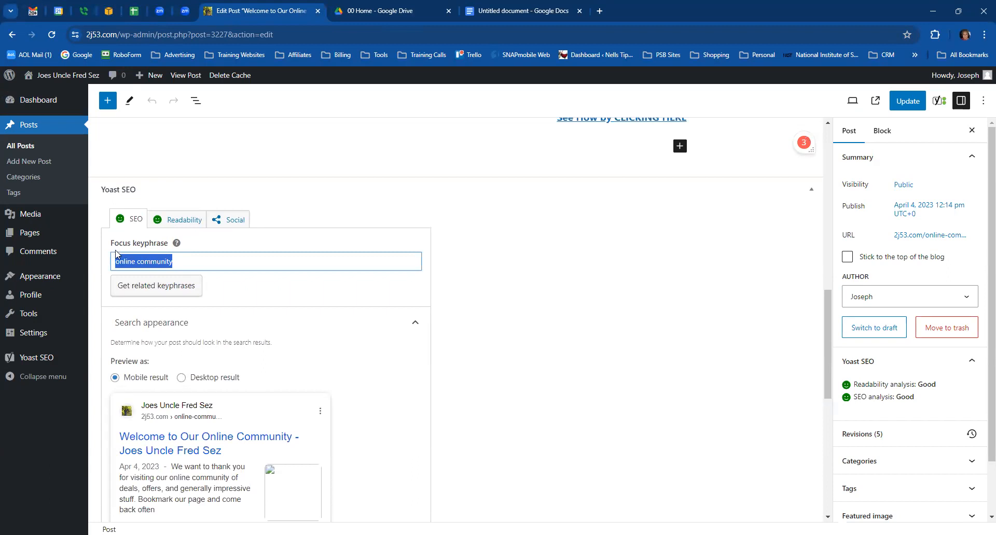
pyautogui.click(487, 13)
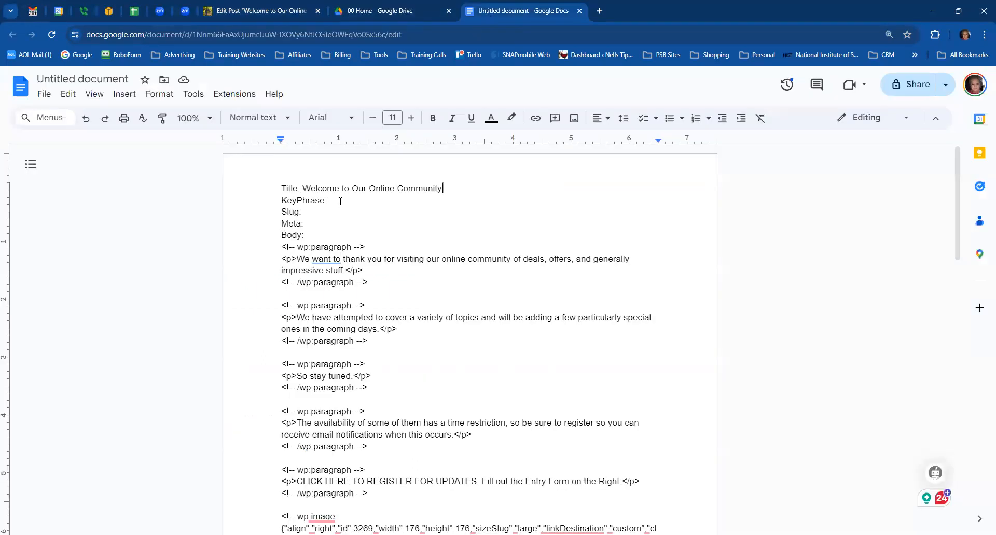
pyautogui.hotkey('ctrl', 'v')
# Step: Copy the post's Yoast slug "online-community" into the document's "Slug:" line
pyautogui.click(282, 10)
pyautogui.scroll(-4, 278, 332)
pyautogui.scroll(-2, 275, 342)
pyautogui.moveTo(179, 283); pyautogui.dragTo(116, 280)
pyautogui.hotkey('ctrl', 'c')
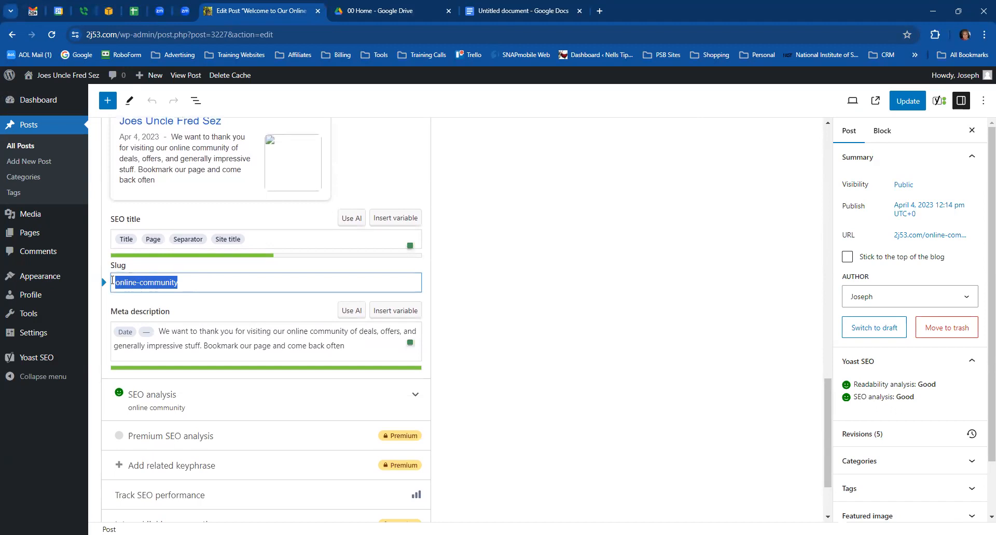
pyautogui.click(508, 14)
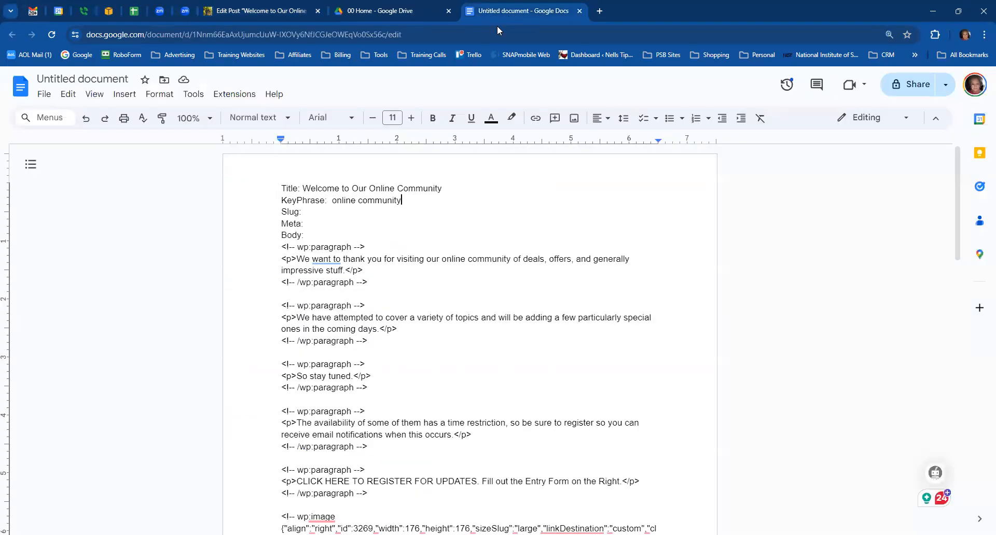
pyautogui.click(306, 210)
pyautogui.hotkey('ctrl', 'v')
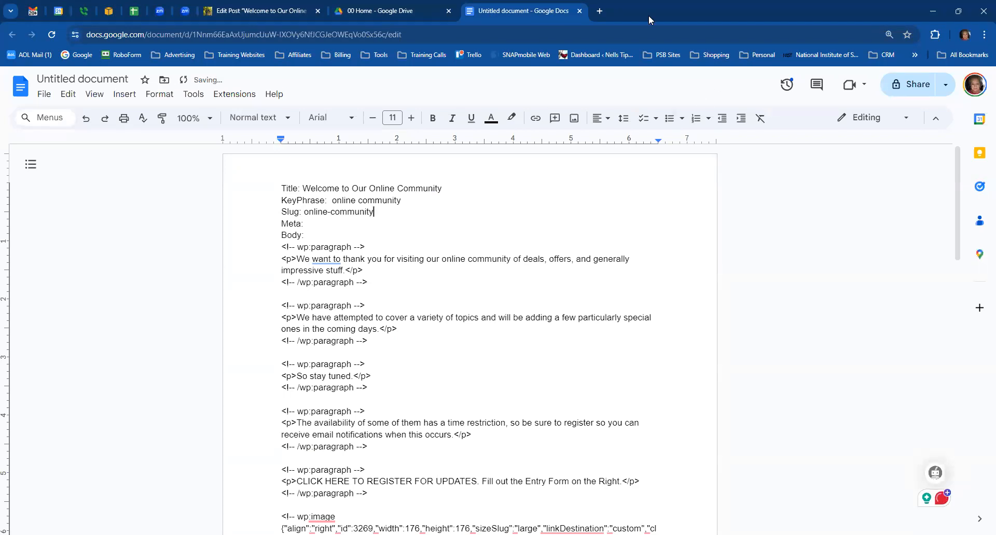
# Step: Copy the post's Yoast meta description text, without the date, into the document's "Meta:" line
pyautogui.click(264, 12)
pyautogui.moveTo(159, 331); pyautogui.dragTo(348, 348)
pyautogui.hotkey('ctrl', 'c')
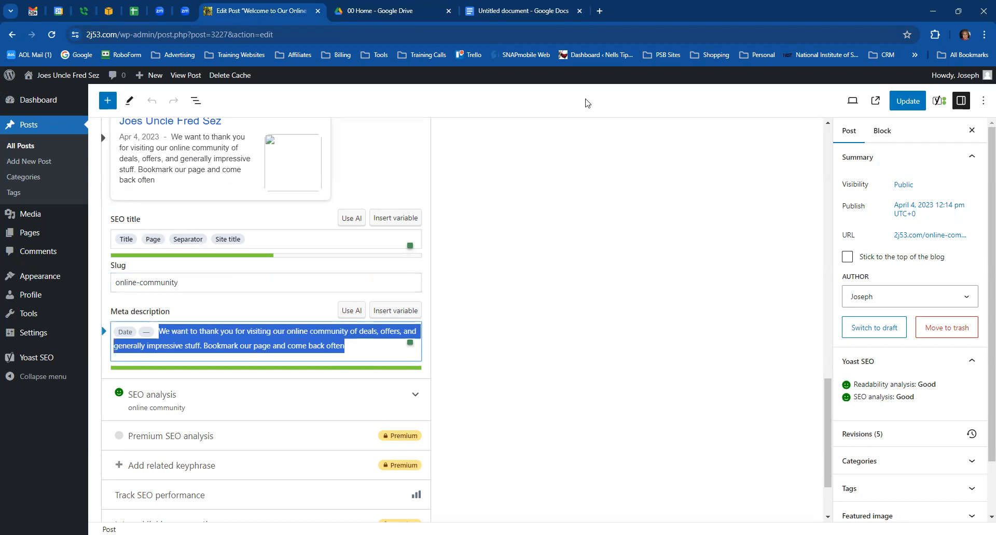
pyautogui.click(517, 11)
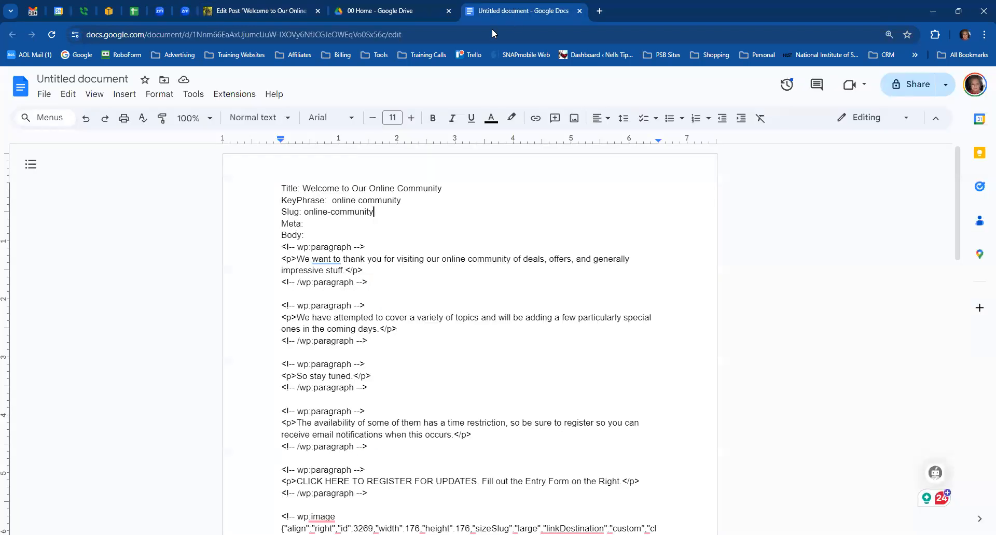
pyautogui.click(316, 226)
pyautogui.hotkey('ctrl', 'v')
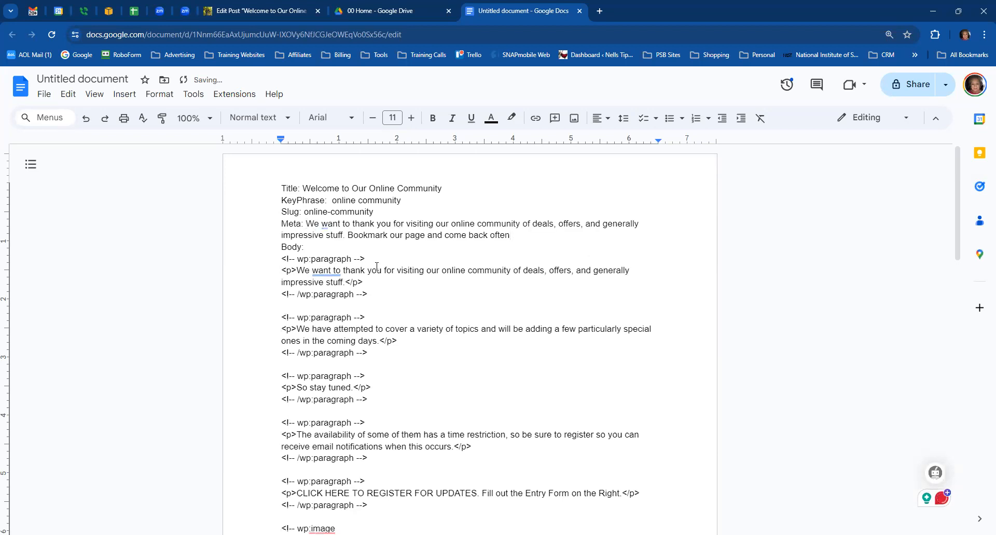
# Step: Name the document "Welcome to Our Online Community", close it, and reopen it from the "00 Home" folder to check its contents
pyautogui.click(52, 79)
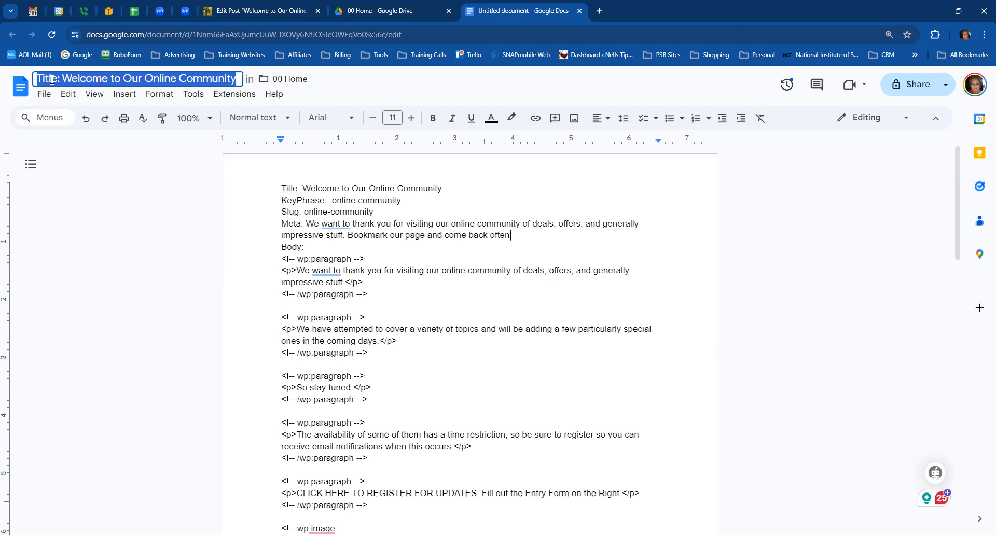
pyautogui.moveTo(62, 80); pyautogui.dragTo(32, 80)
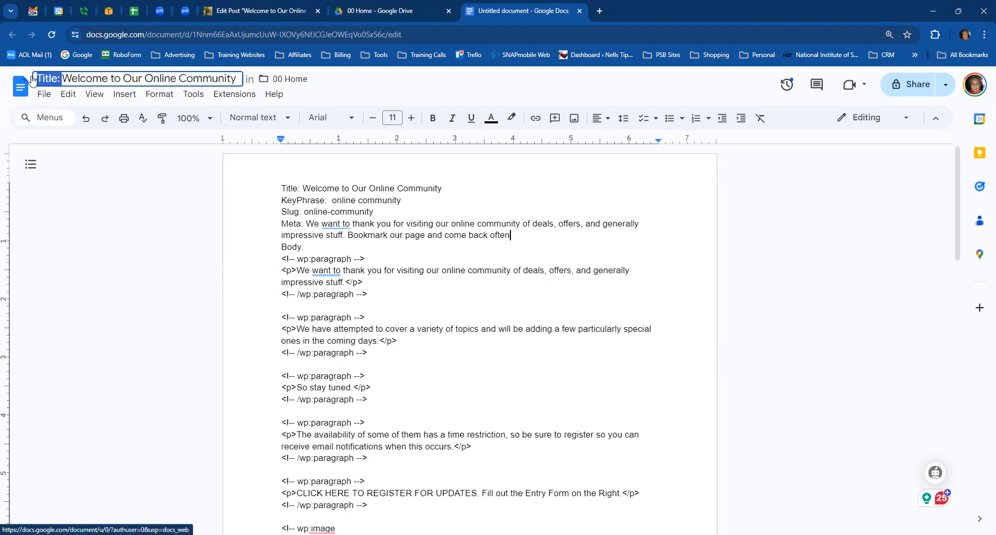
pyautogui.press('BackSpace')
pyautogui.press('Return')
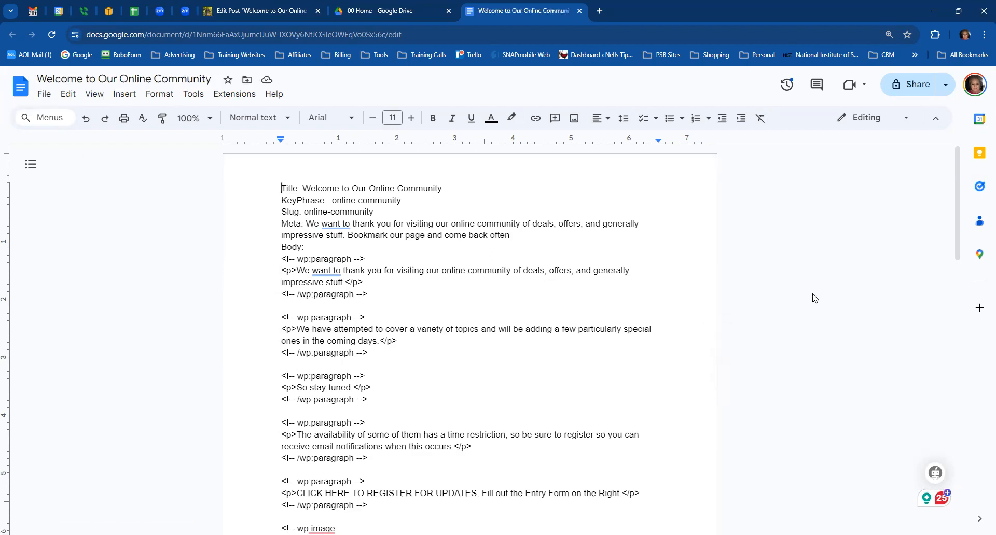
pyautogui.click(793, 306)
pyautogui.click(580, 11)
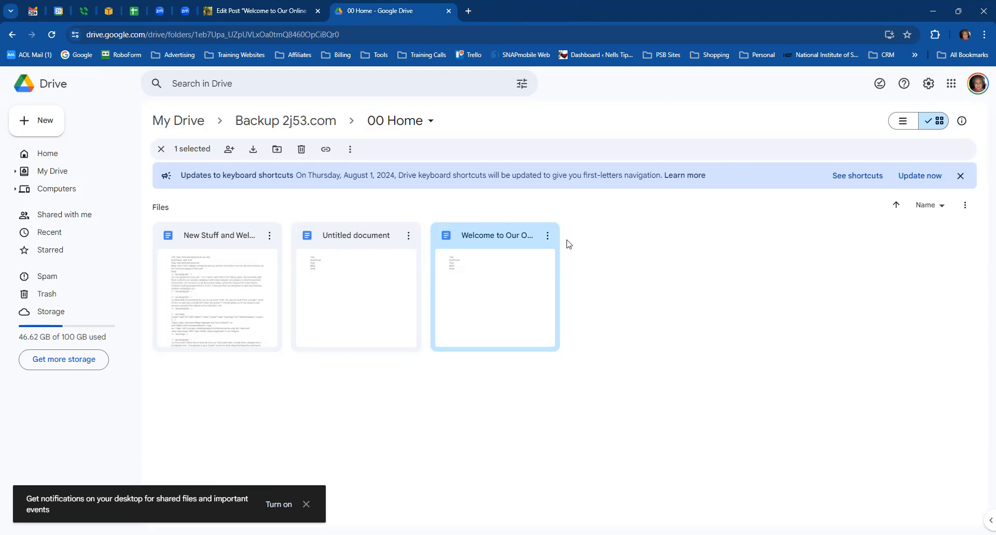
pyautogui.doubleClick(508, 304)
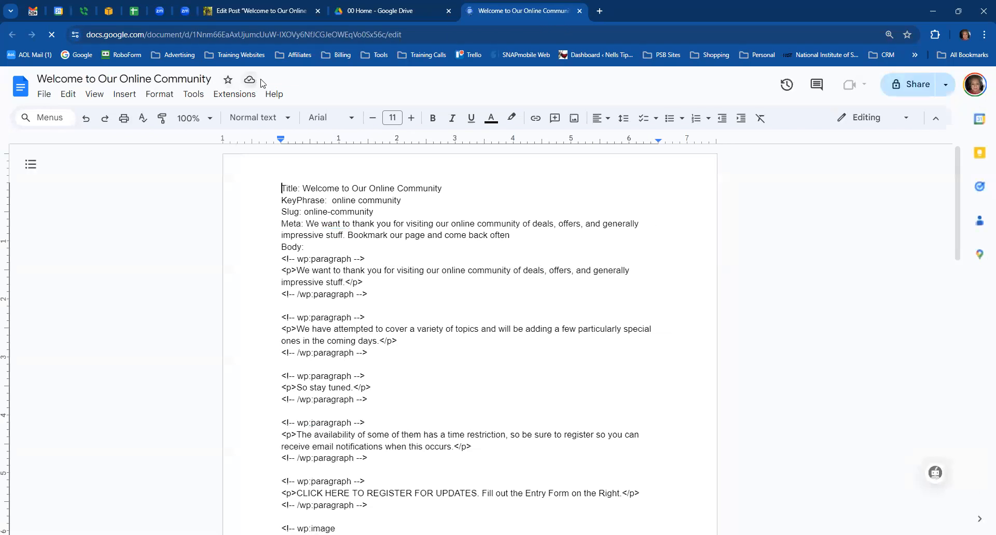
pyautogui.click(579, 10)
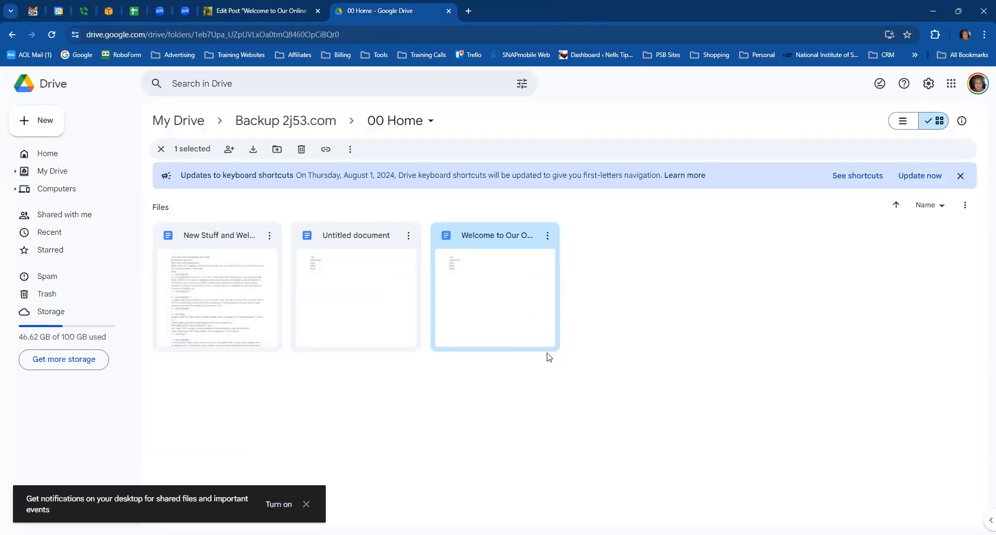
# Step: Open the remaining untitled document in the "00 Home" folder, copy its five label lines, and close it
pyautogui.click(381, 286)
pyautogui.doubleClick(379, 287)
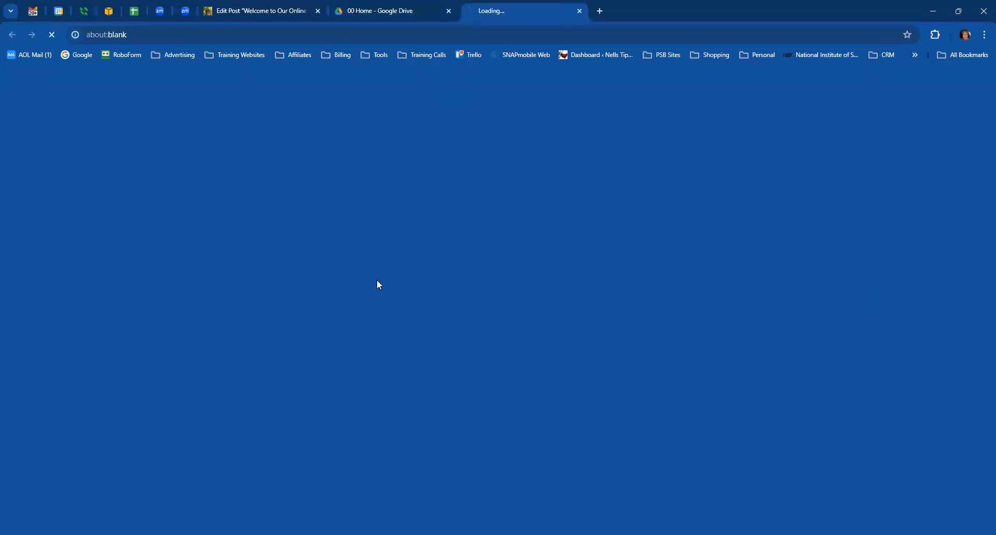
pyautogui.moveTo(300, 190); pyautogui.dragTo(320, 239)
pyautogui.hotkey('ctrl', 'c')
pyautogui.click(319, 193)
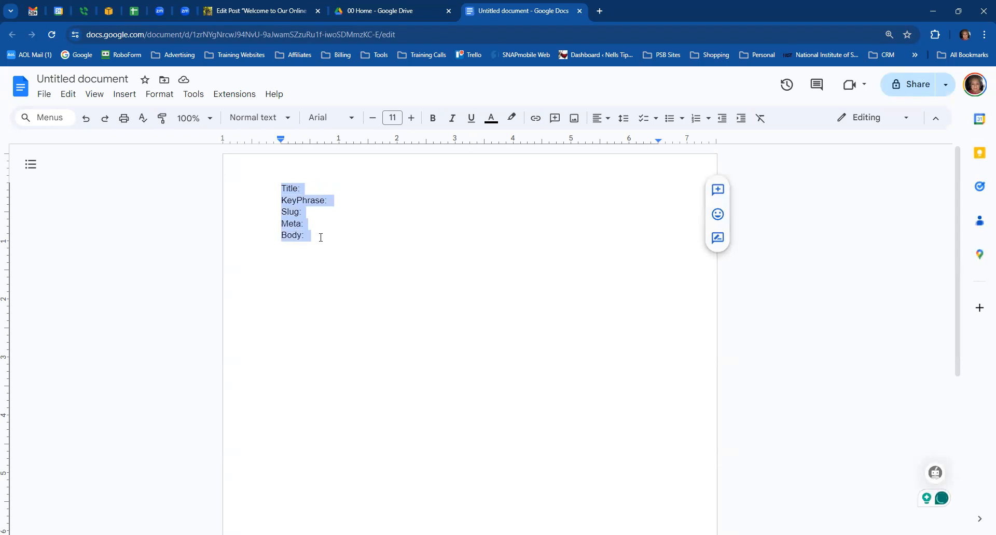
pyautogui.press('Right')
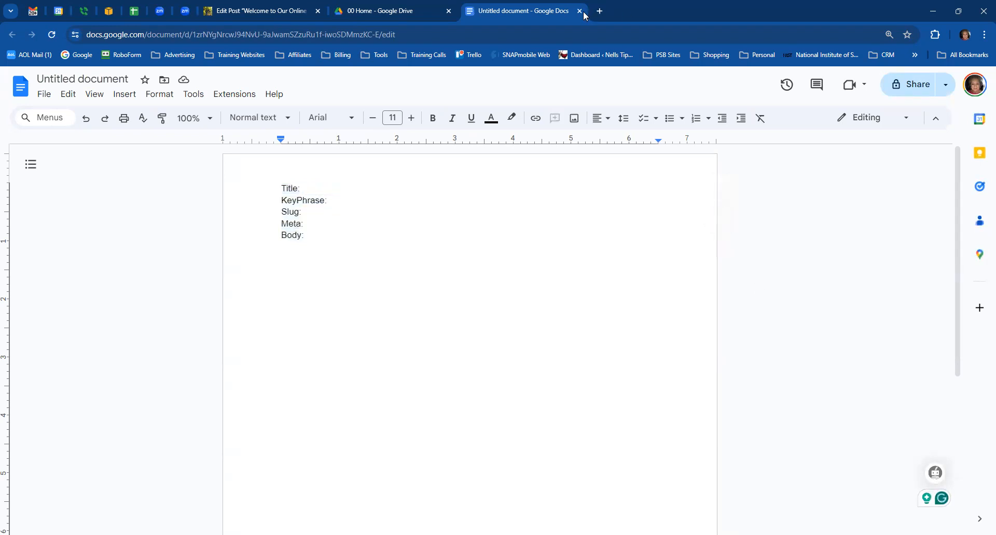
pyautogui.click(581, 11)
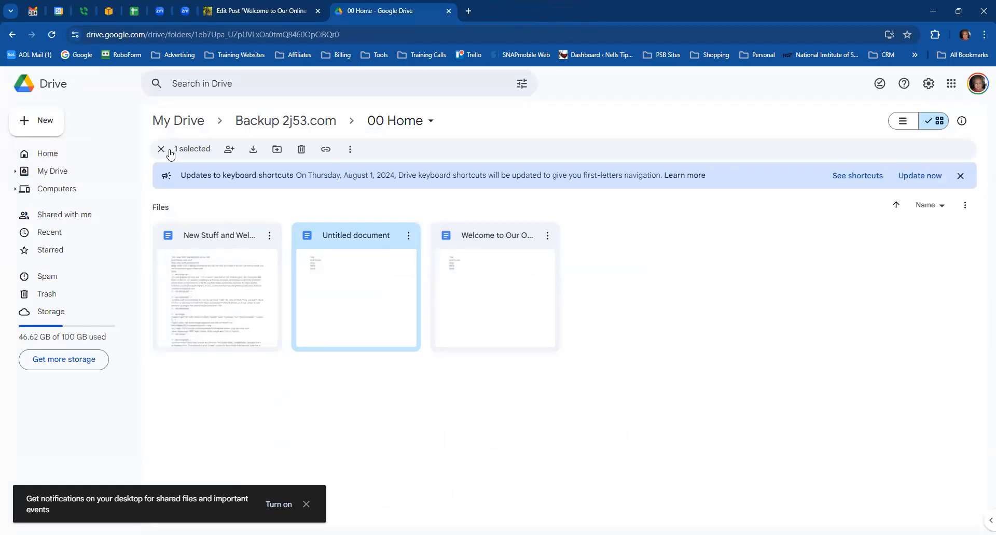
# Step: Create a blank Google Docs document in the "01 Affiliate Disclosures" folder of "Backup 2j53.com" and paste the five label lines into it
pyautogui.click(293, 124)
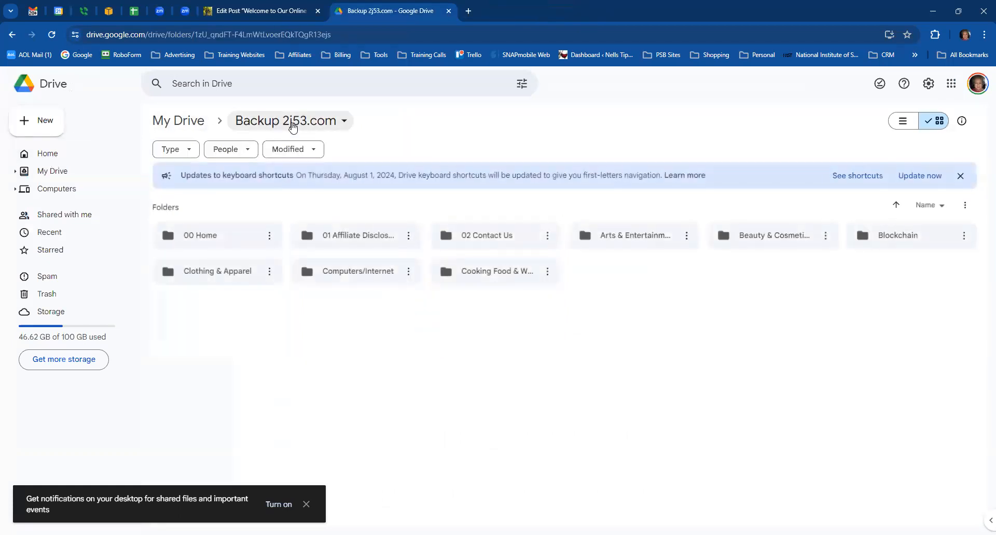
pyautogui.click(362, 242)
pyautogui.doubleClick(362, 242)
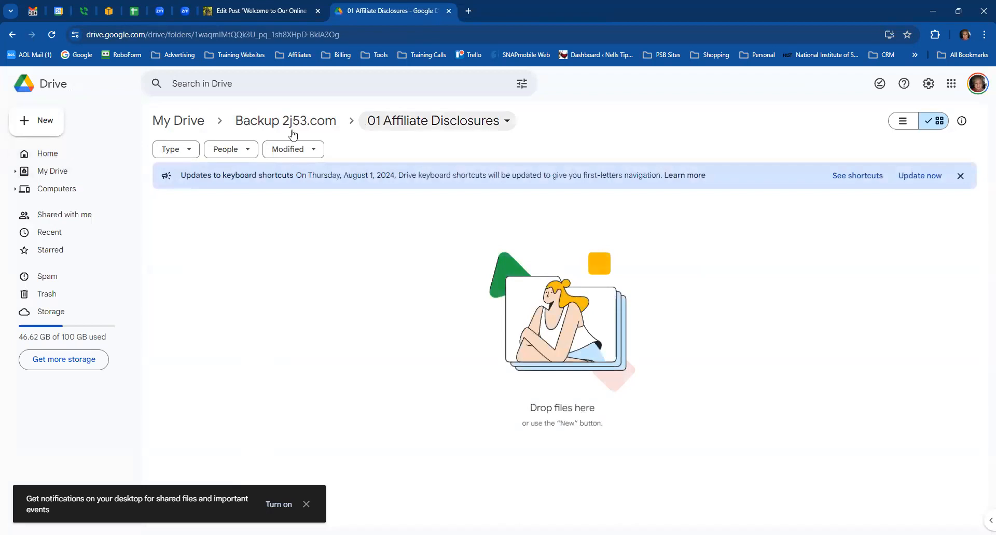
pyautogui.click(49, 122)
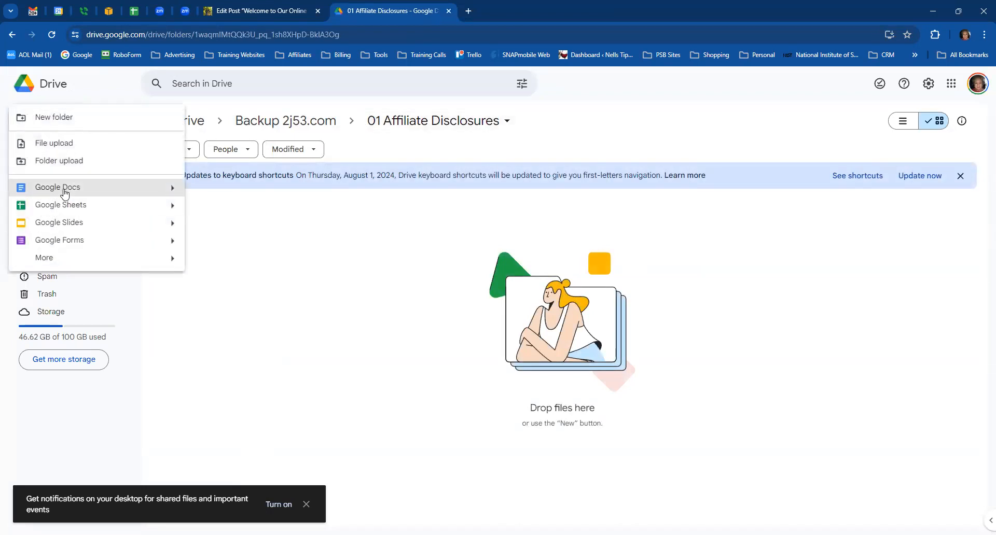
pyautogui.moveTo(171, 188)
pyautogui.click(218, 192)
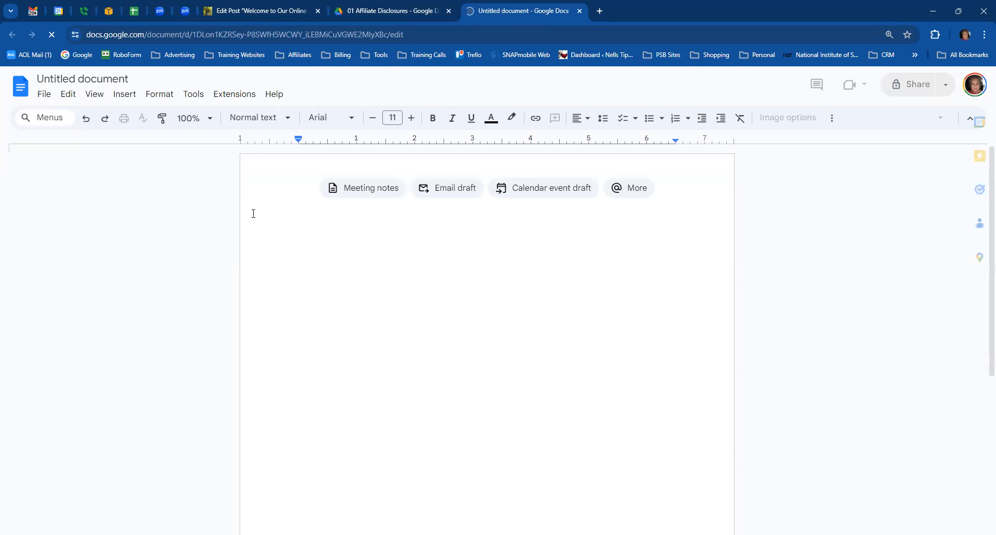
pyautogui.hotkey('ctrl', 'v')
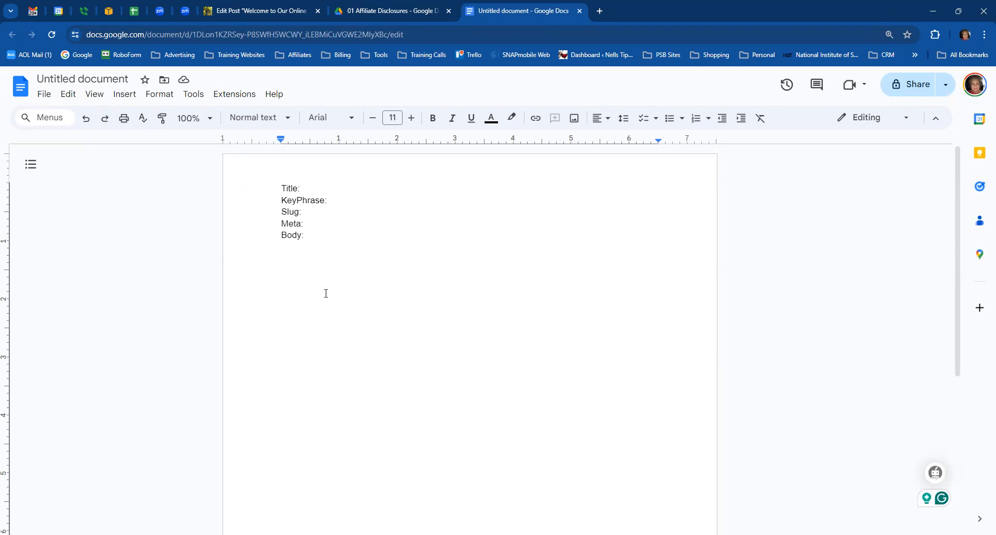
# Step: Return to the "Welcome to Our Online Community" post in WordPress and update it
pyautogui.click(274, 10)
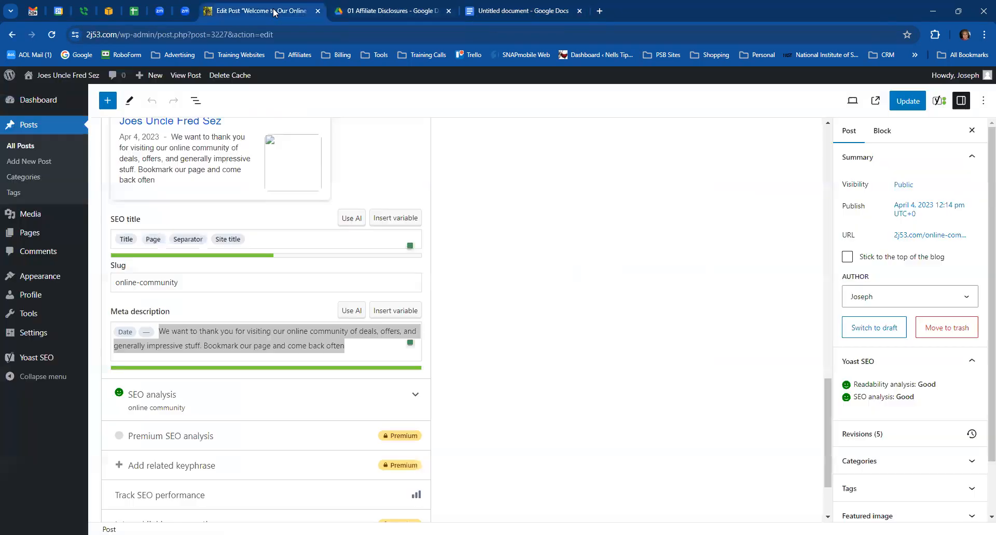
pyautogui.click(580, 269)
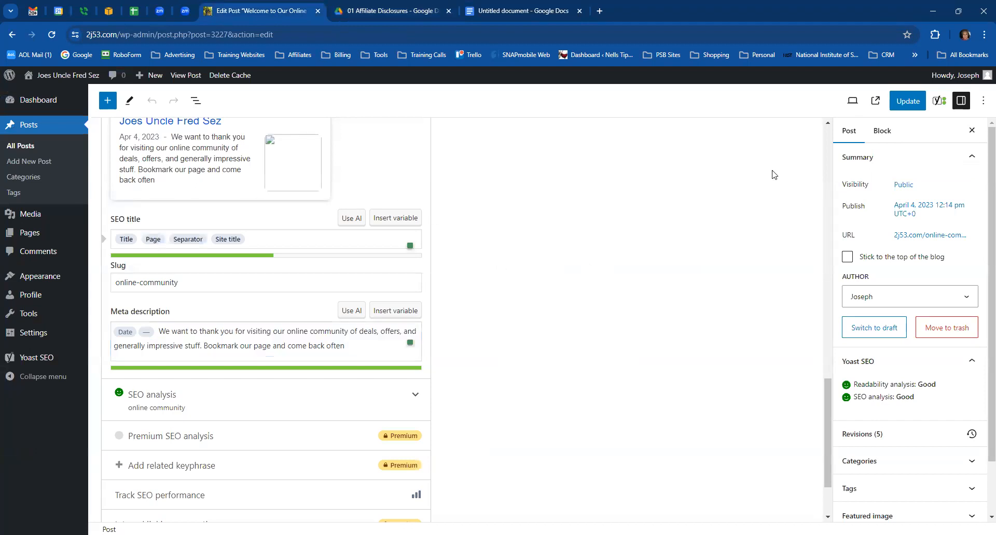
pyautogui.click(906, 102)
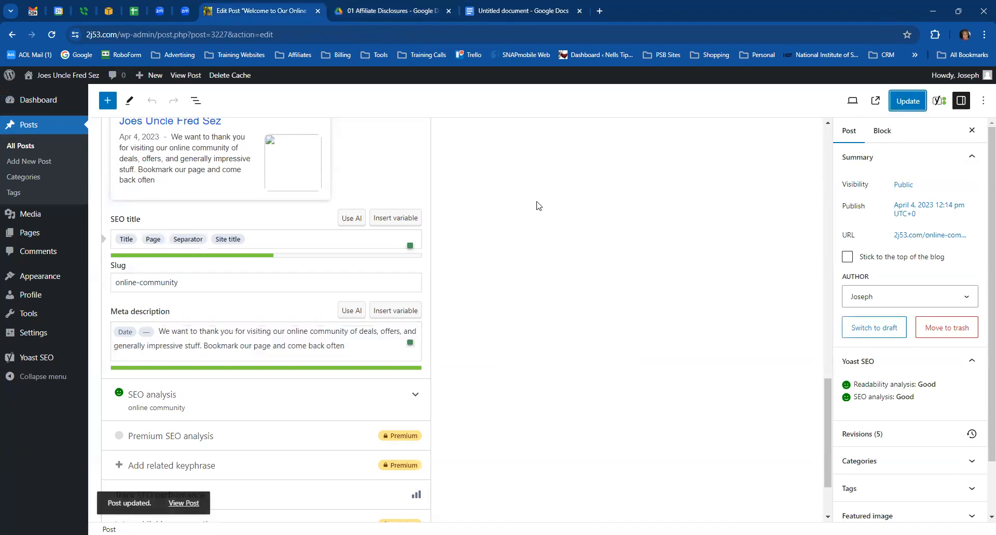
# Step: Leave the post editor for the live 2j53.com site and open its Affiliate Disclosures page
pyautogui.scroll(5, 537, 206)
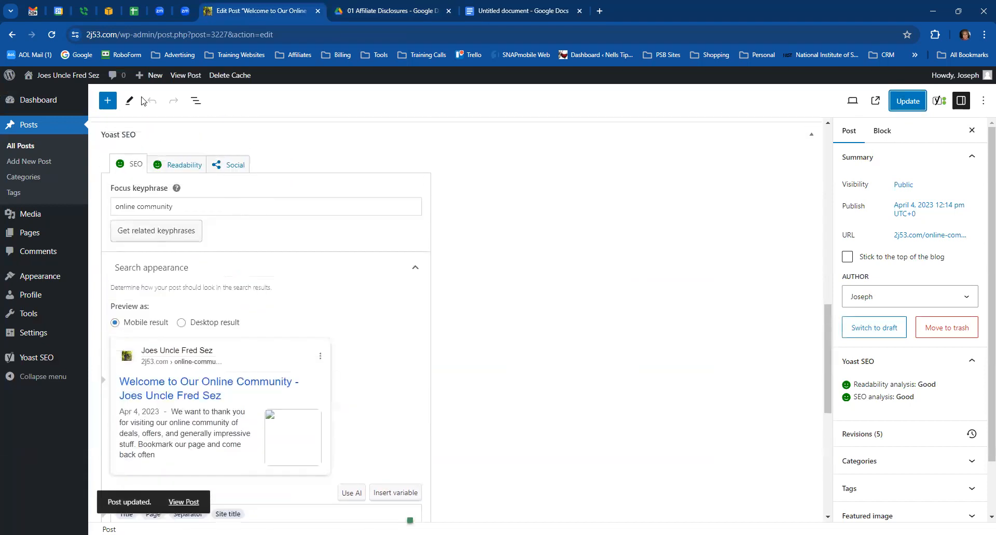
pyautogui.click(47, 75)
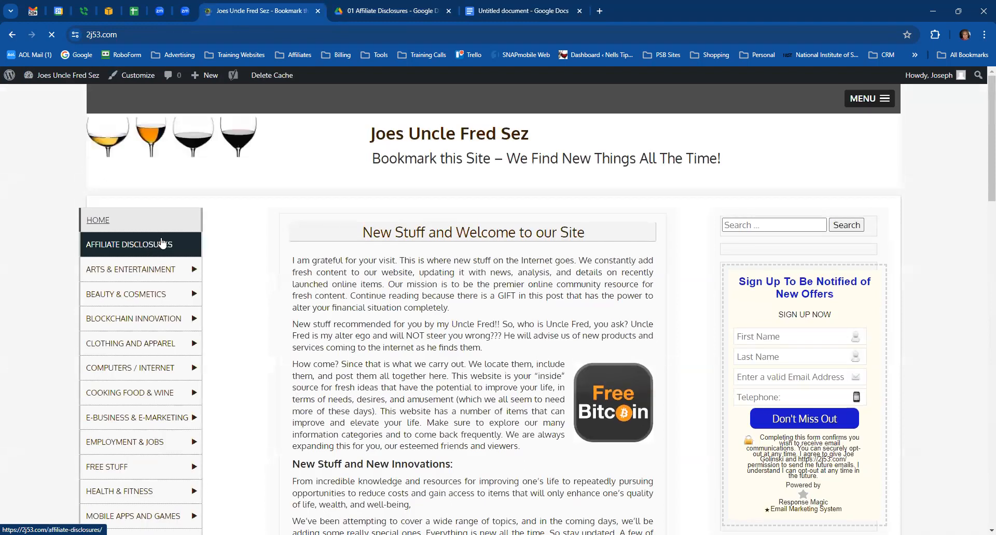
pyautogui.click(163, 244)
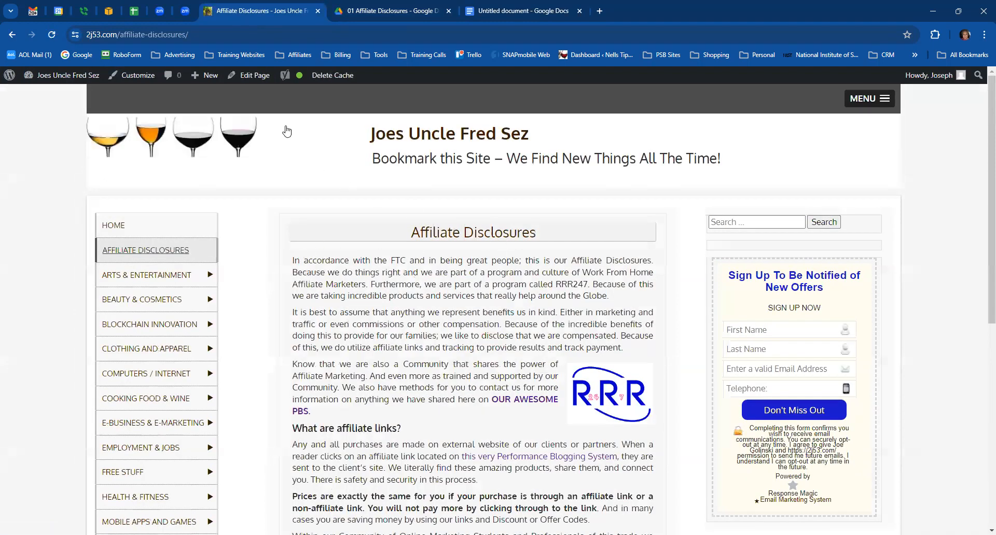
# Step: Open the Affiliate Disclosures page for editing in WordPress, switch it to the code editor, and copy its entire body code
pyautogui.click(270, 81)
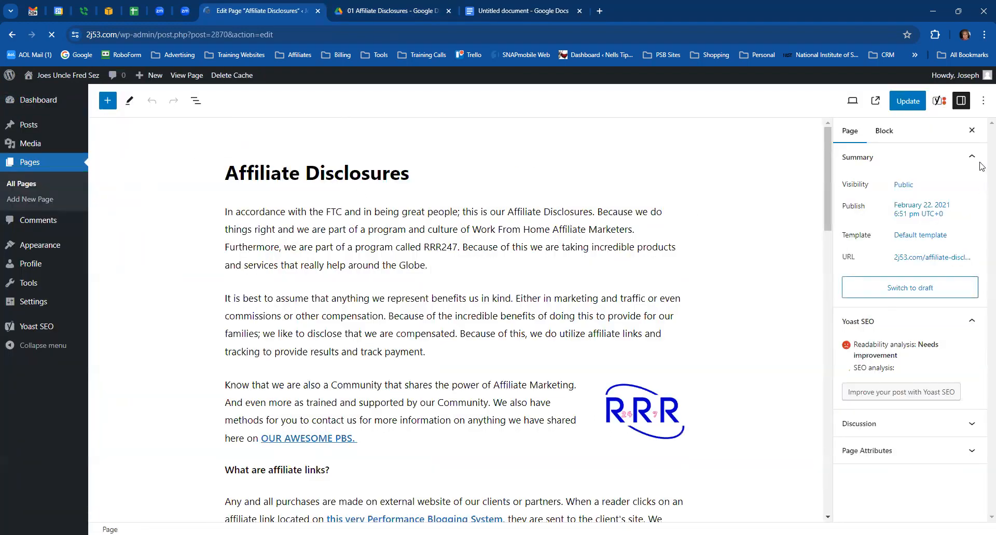
pyautogui.click(981, 102)
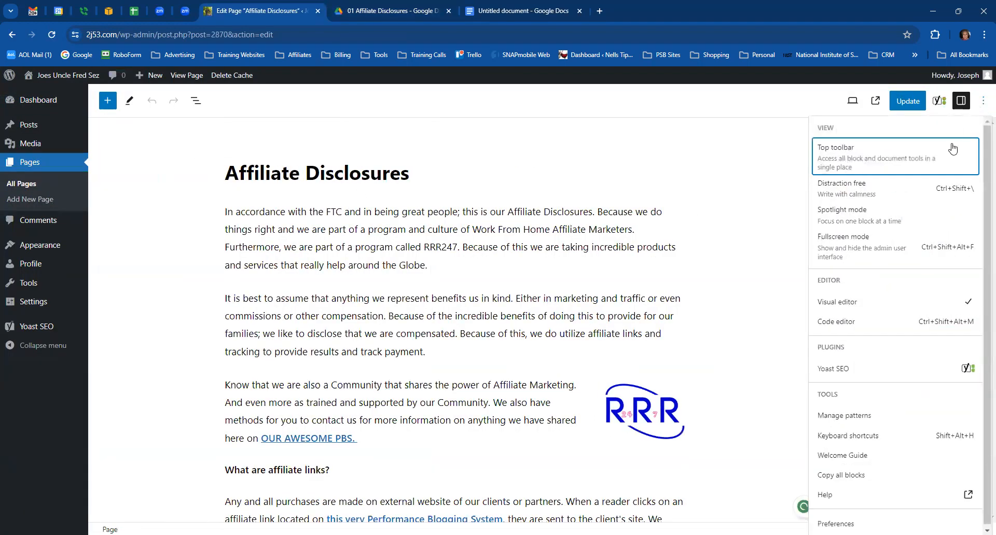
pyautogui.click(838, 322)
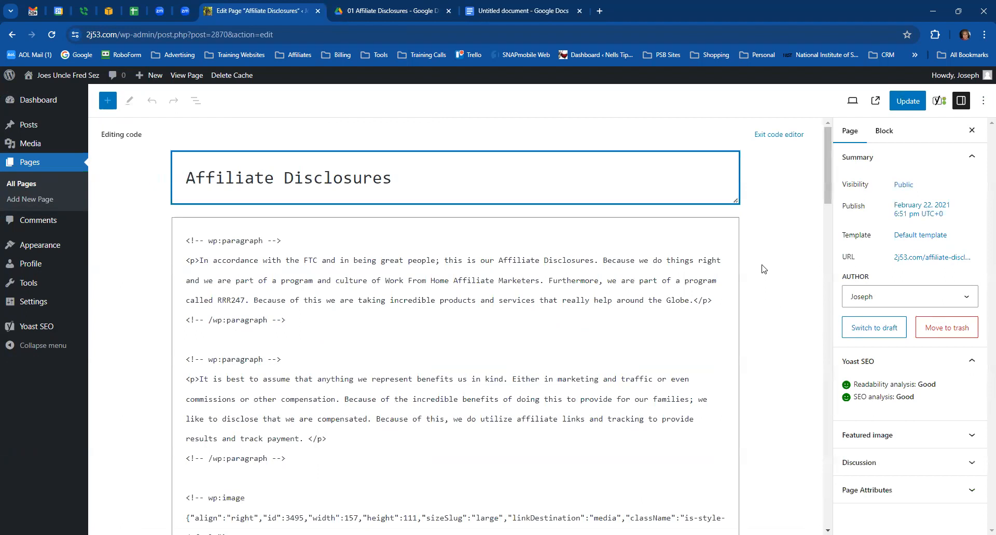
pyautogui.click(276, 263)
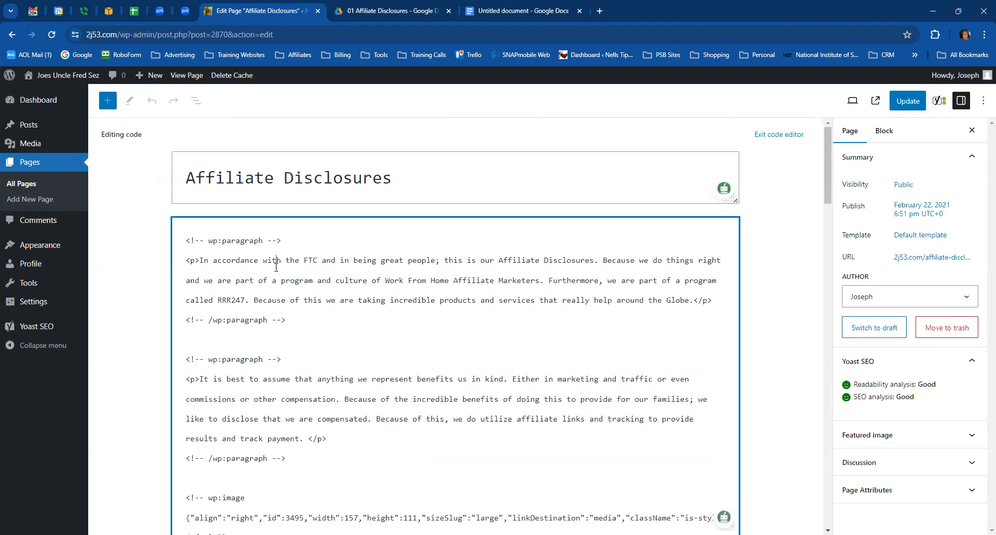
pyautogui.hotkey('ctrl', 'a')
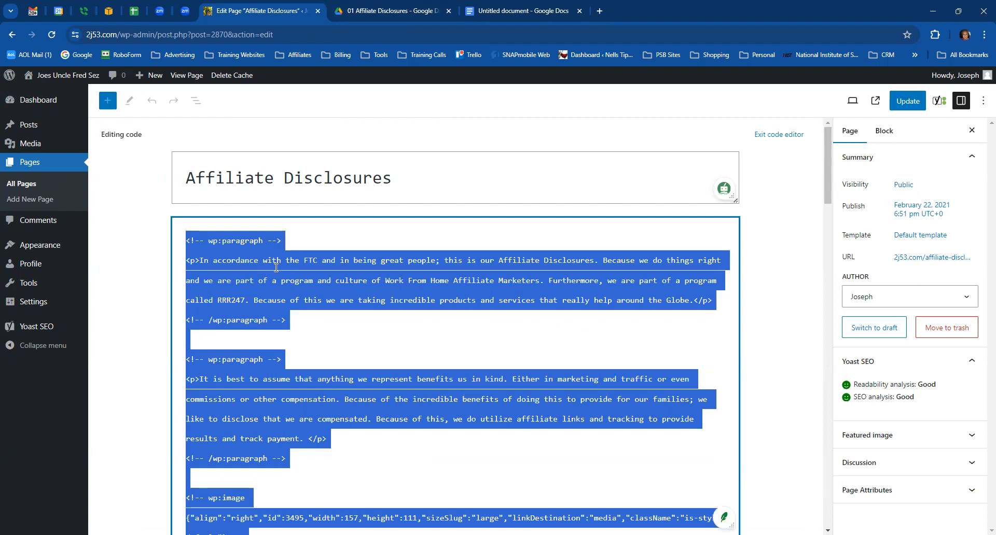
# Step: Paste the copied page code below the "Body:" line of the untitled Google Docs document
pyautogui.click(515, 13)
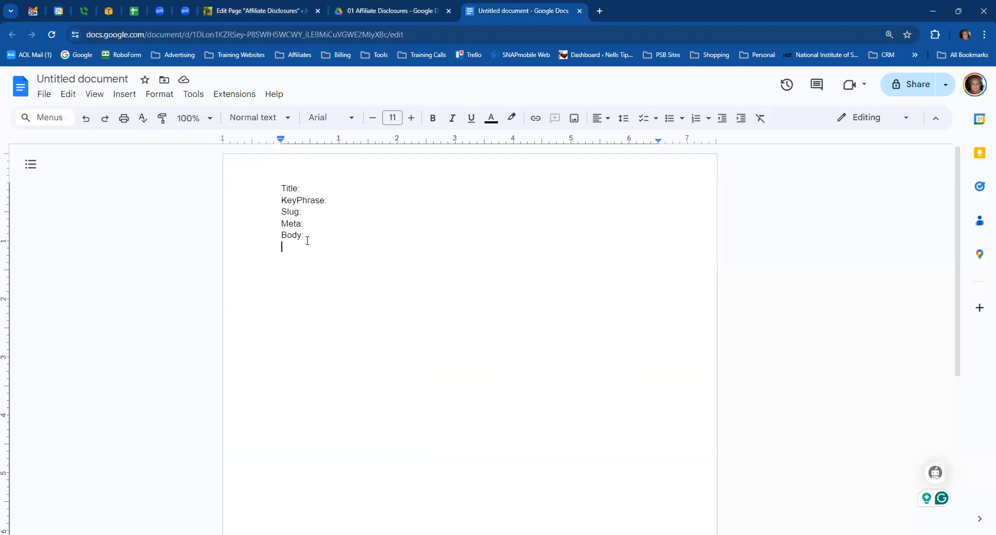
pyautogui.hotkey('ctrl', 'v')
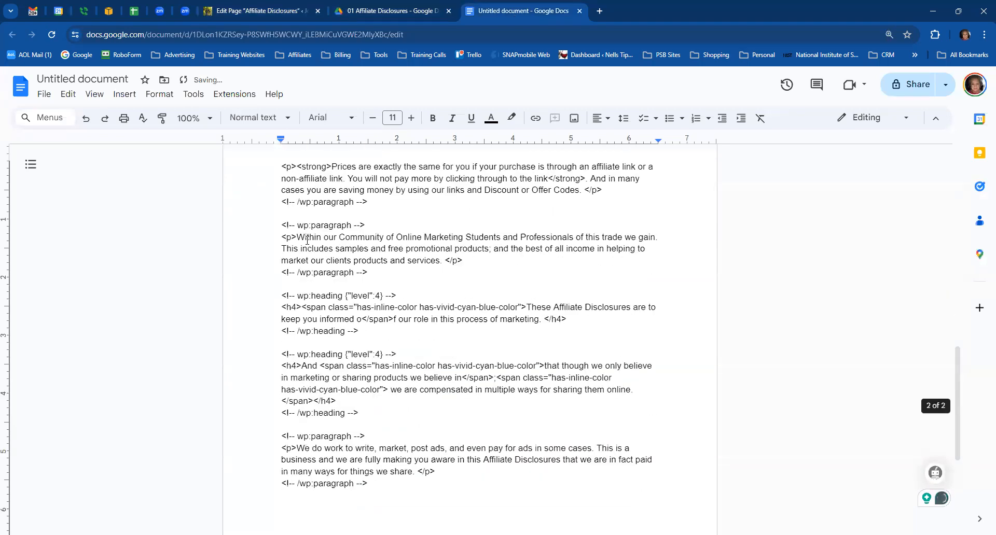
pyautogui.scroll(3, 337, 251)
pyautogui.scroll(10, 337, 250)
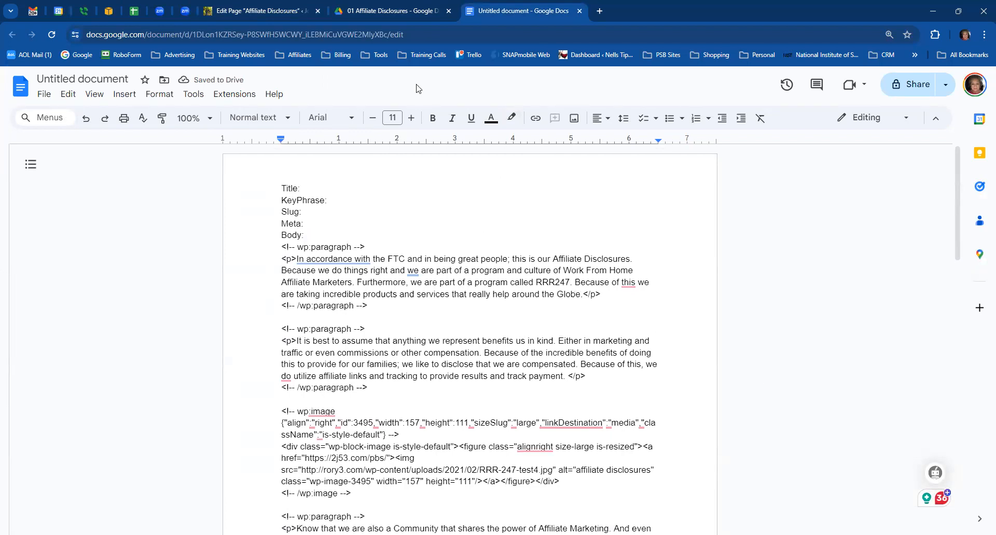
# Step: Copy the page title "Affiliate Disclosures" from WordPress onto the document's "Title:" line
pyautogui.click(289, 13)
pyautogui.moveTo(405, 179); pyautogui.dragTo(182, 179)
pyautogui.hotkey('ctrl', 'c')
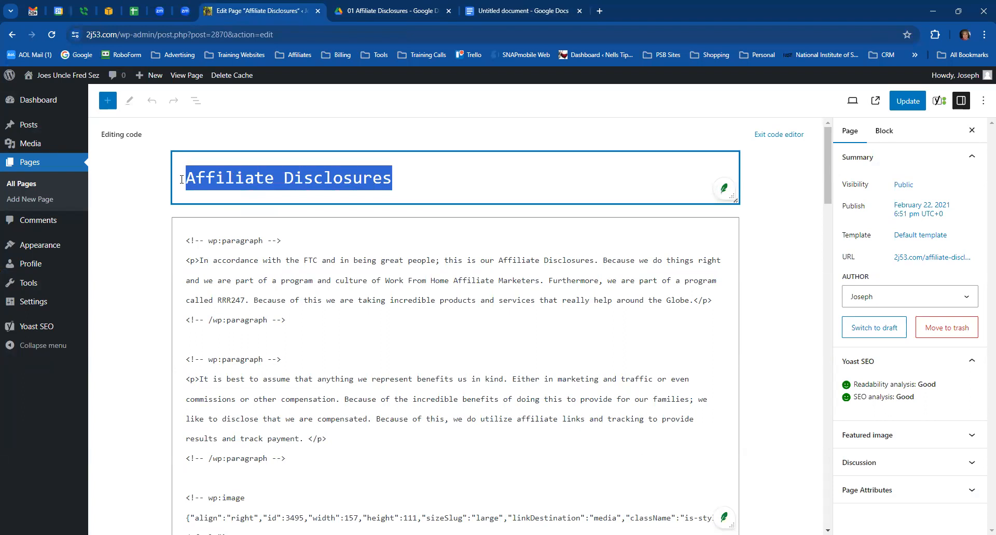
pyautogui.click(515, 10)
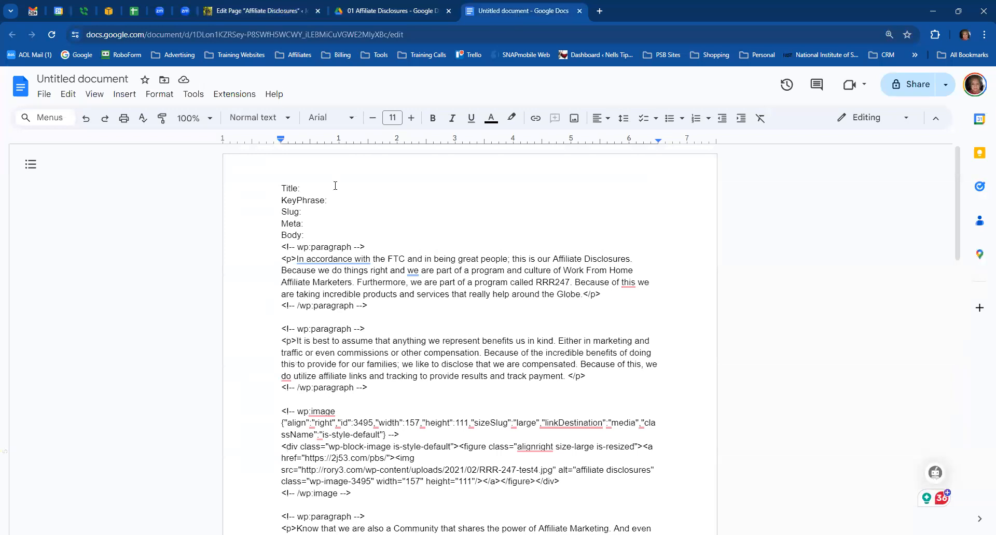
pyautogui.hotkey('ctrl', 'v')
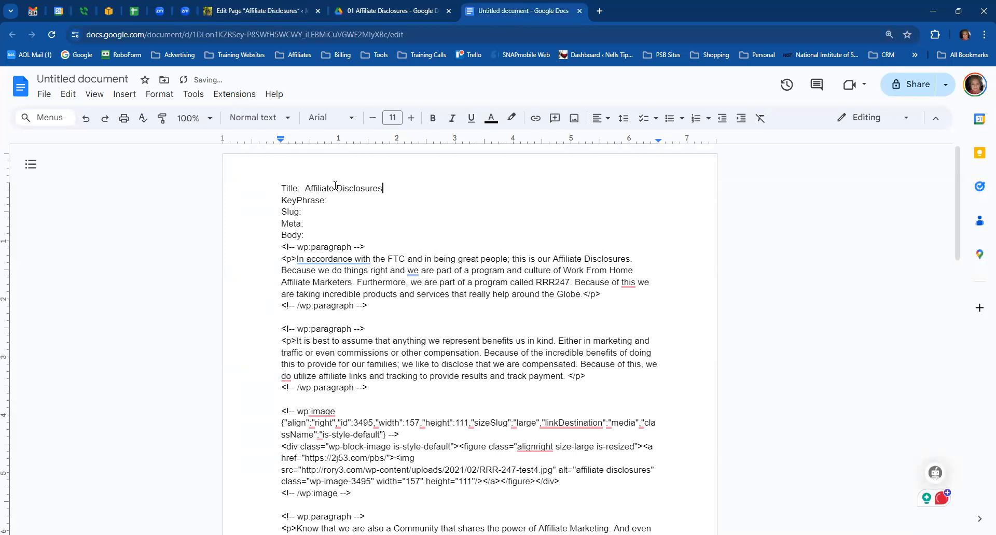
# Step: Return the WordPress page to the visual editor and copy its Yoast focus keyphrase "Affiliate Disclosures" onto the document's "KeyPhrase:" line
pyautogui.click(273, 11)
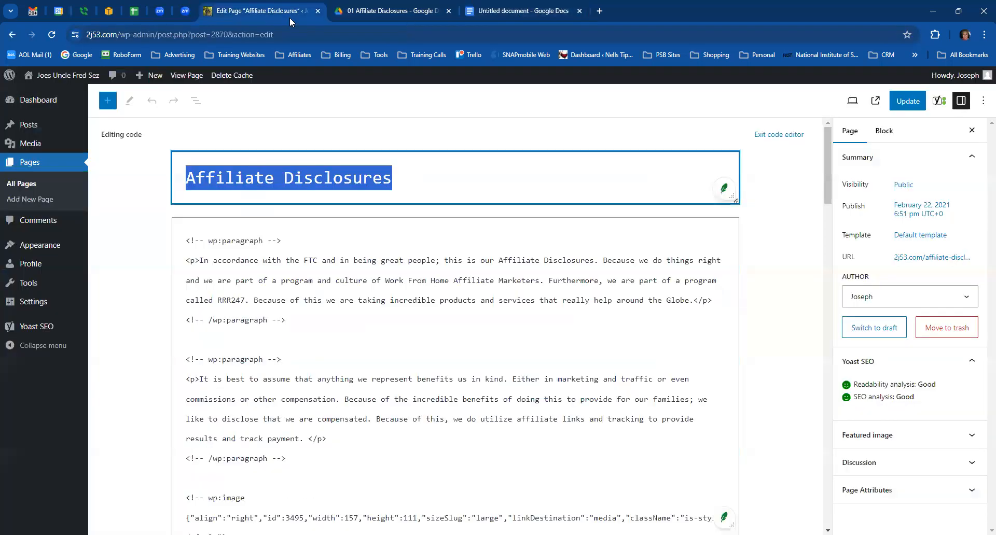
pyautogui.click(783, 134)
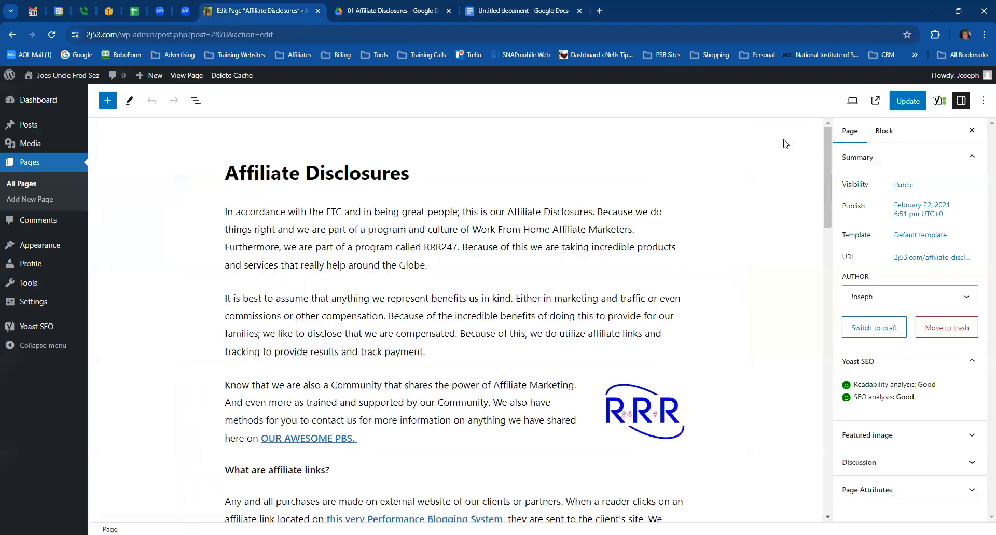
pyautogui.scroll(-4, 557, 369)
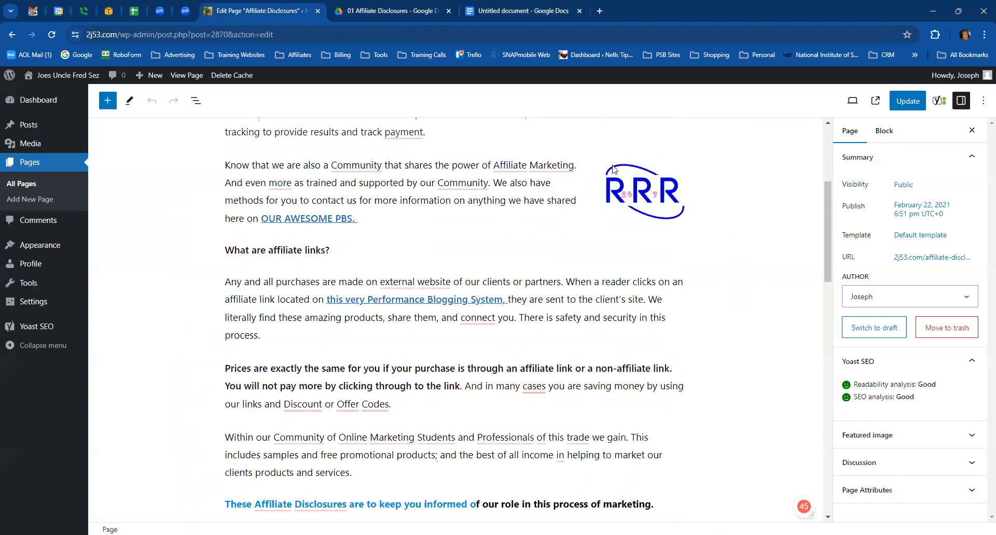
pyautogui.scroll(4, 457, 203)
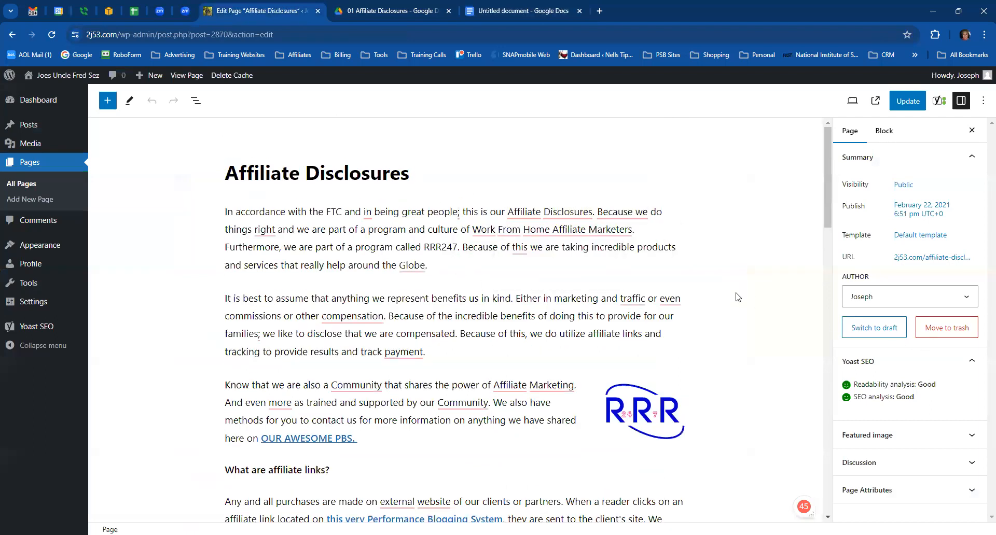
pyautogui.scroll(-2, 730, 292)
pyautogui.scroll(-10, 730, 291)
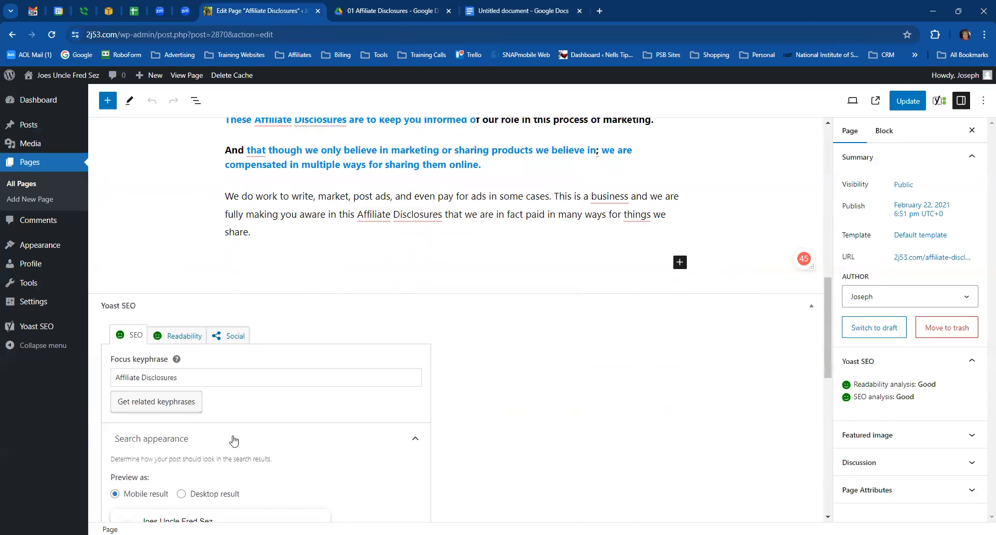
pyautogui.moveTo(182, 377); pyautogui.dragTo(100, 379)
pyautogui.hotkey('ctrl', 'c')
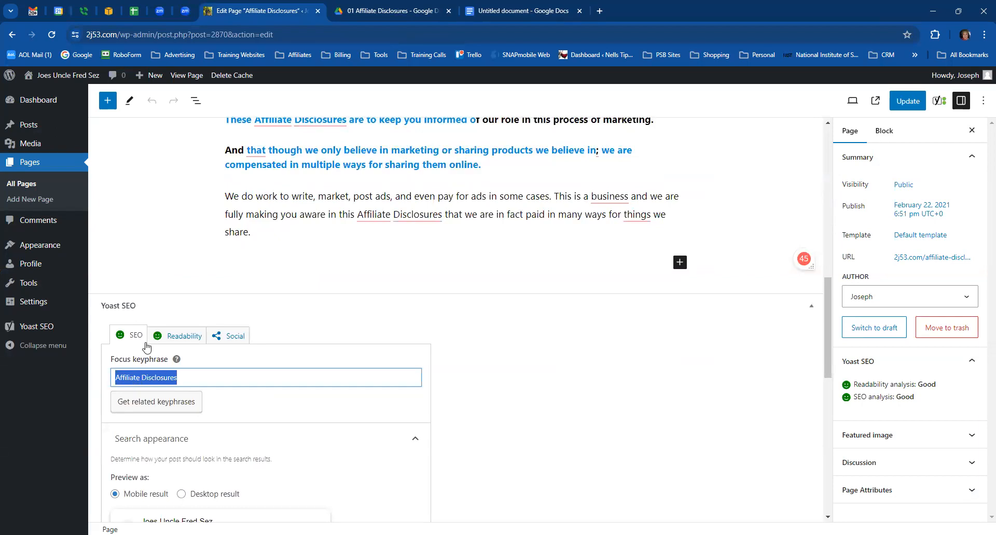
pyautogui.doubleClick(338, 204)
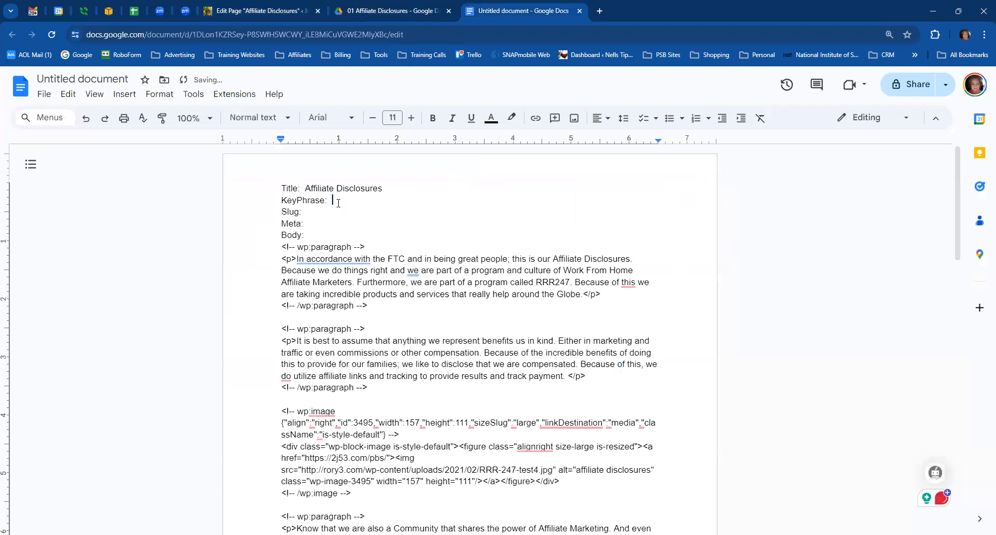
pyautogui.hotkey('ctrl', 'v')
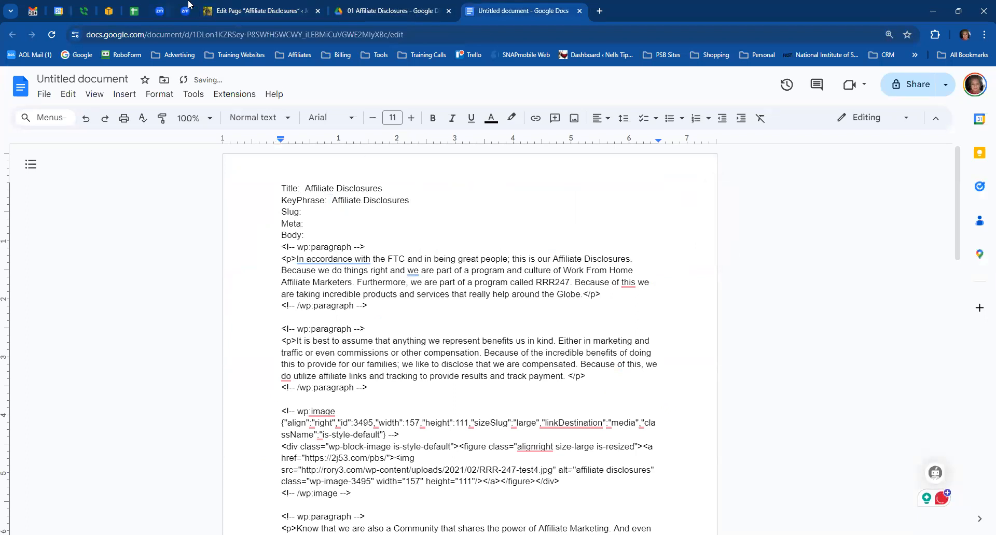
# Step: Copy the slug "affiliate-disclosures" from the page's Yoast SEO settings onto the document's "Slug:" line
pyautogui.click(257, 11)
pyautogui.scroll(-5, 215, 422)
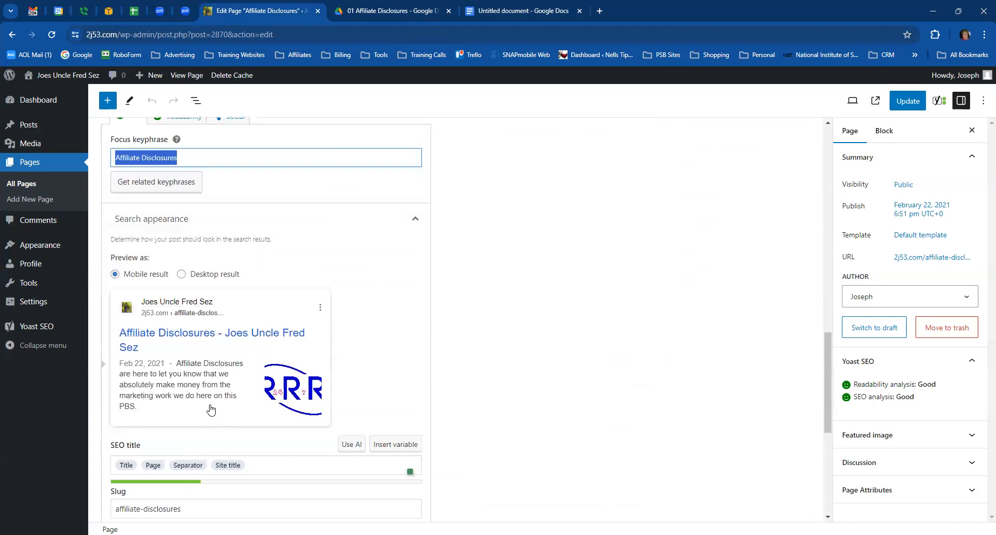
pyautogui.moveTo(196, 343); pyautogui.dragTo(108, 345)
pyautogui.hotkey('ctrl', 'c')
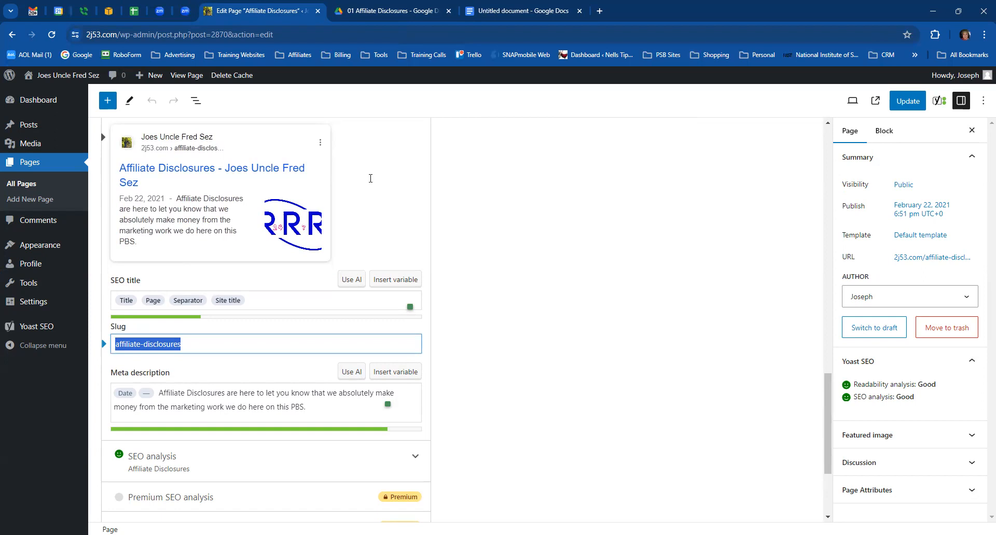
pyautogui.doubleClick(340, 211)
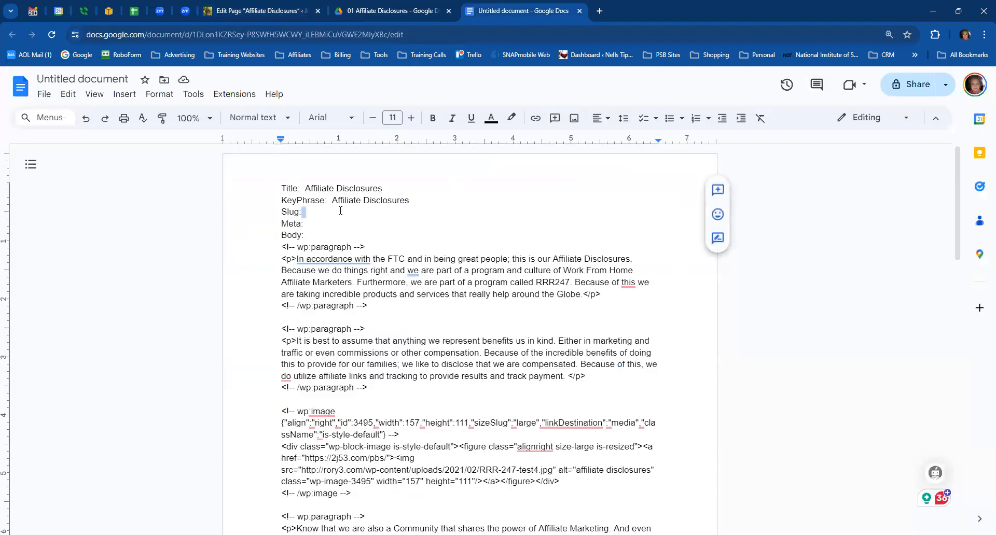
pyautogui.hotkey('ctrl', 'v')
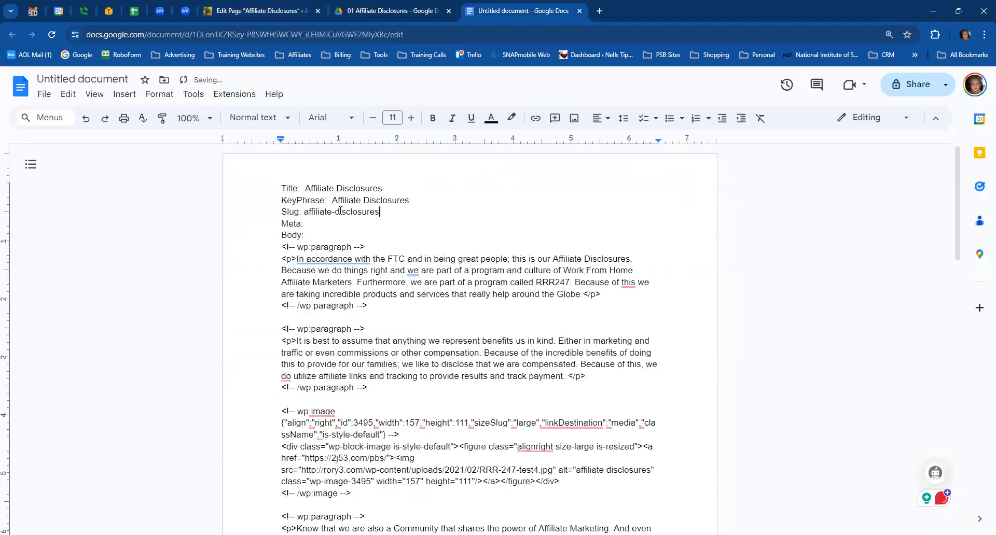
# Step: Copy the meta description text, without the date and separator, from the page's Yoast SEO settings onto the document's "Meta:" line
pyautogui.click(270, 12)
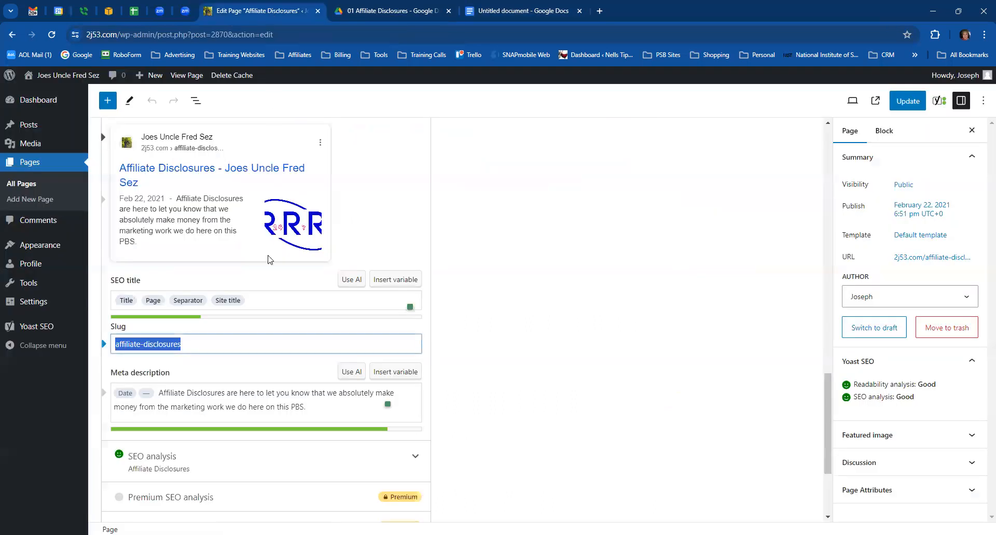
pyautogui.moveTo(161, 393); pyautogui.dragTo(308, 419)
pyautogui.hotkey('ctrl', 'c')
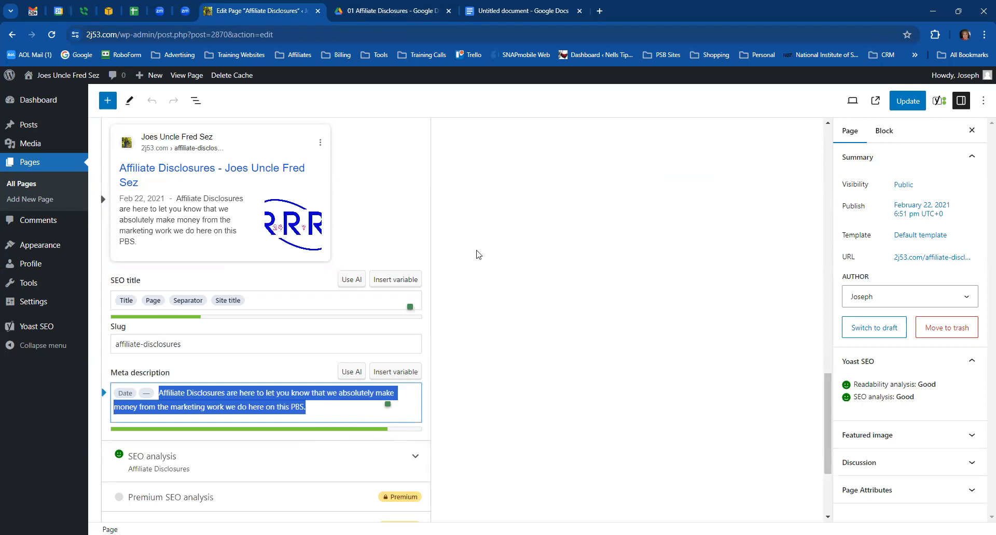
pyautogui.click(521, 19)
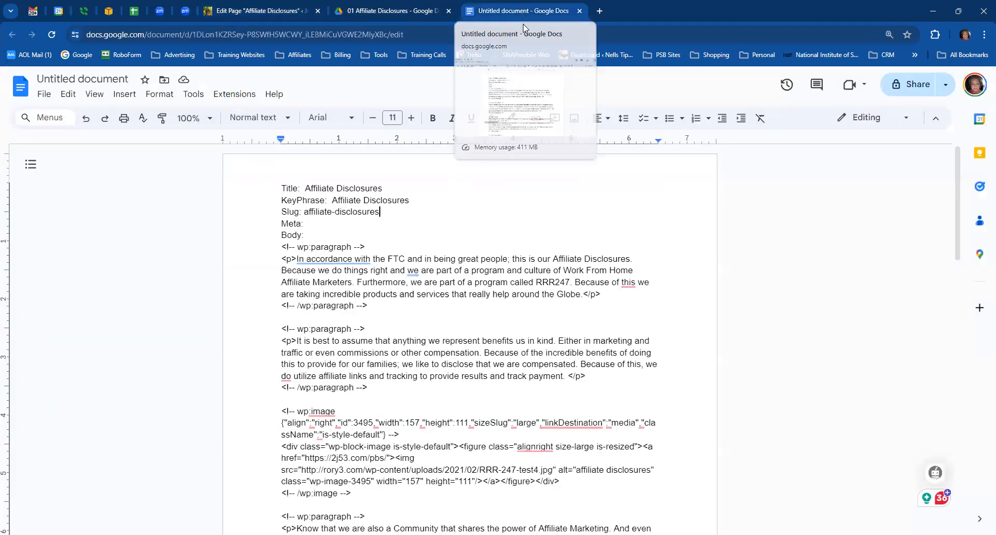
pyautogui.click(334, 227)
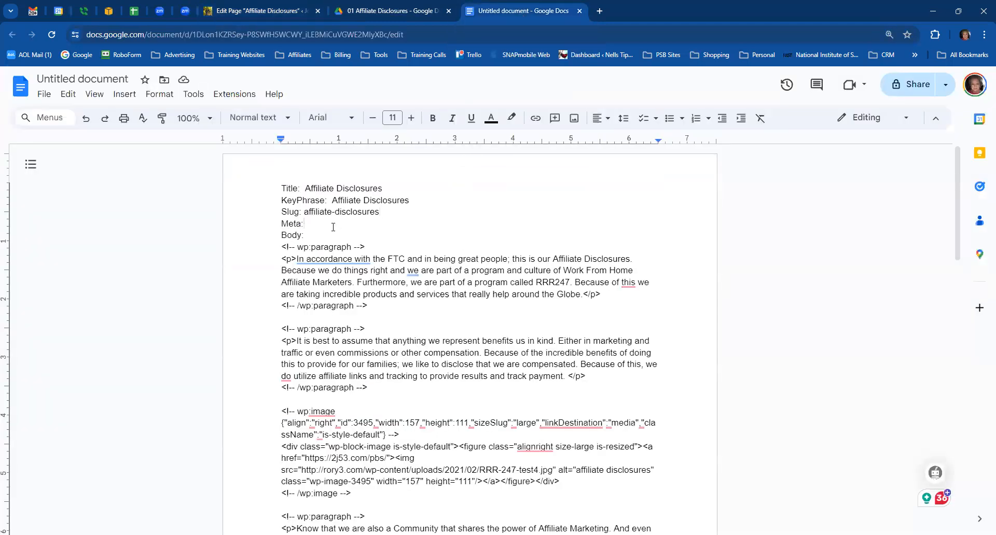
pyautogui.hotkey('ctrl', 'v')
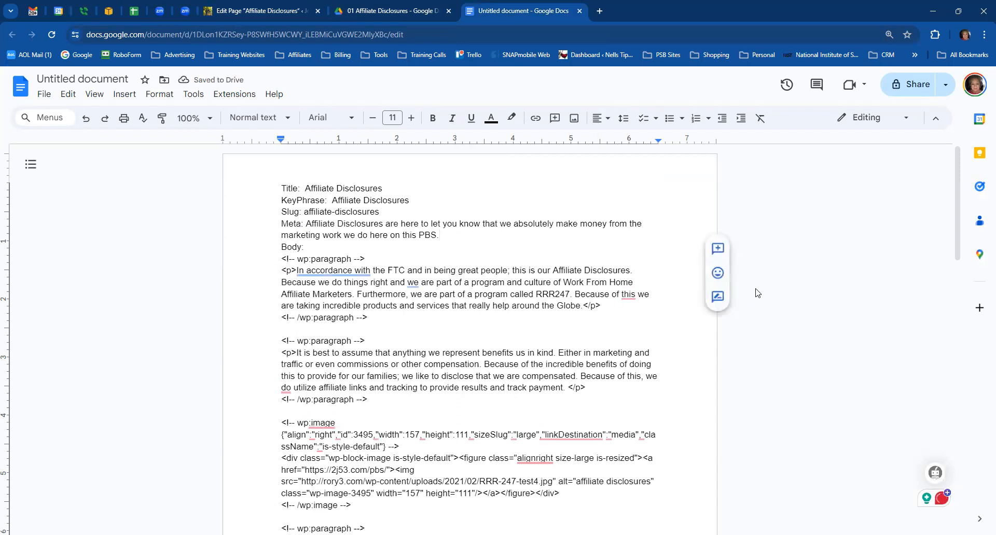
# Step: Rename the untitled document "Affiliate Disclosures", without the "Title:" prefix, and close it
pyautogui.click(76, 78)
pyautogui.click(62, 79)
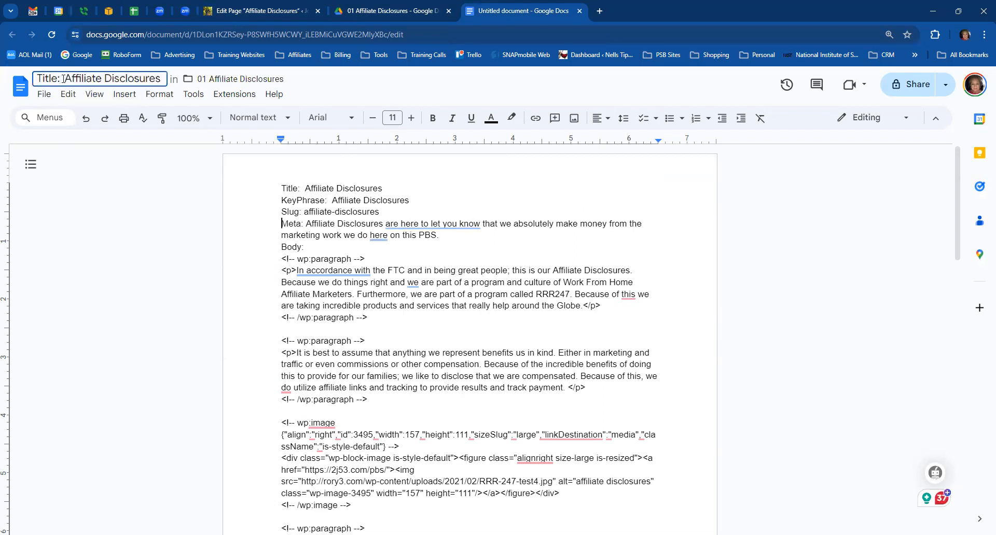
pyautogui.moveTo(61, 79); pyautogui.dragTo(38, 82)
pyautogui.press('BackSpace')
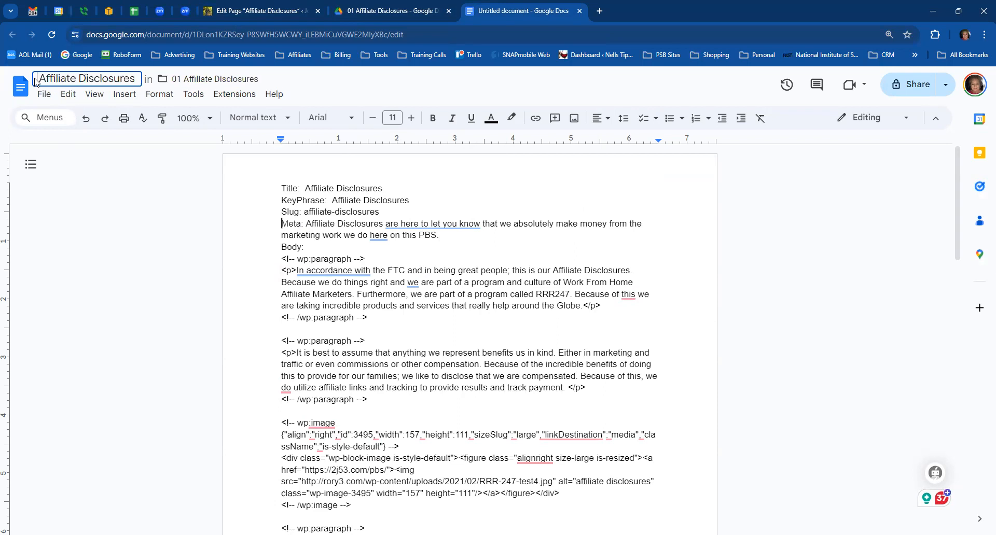
pyautogui.press('Return')
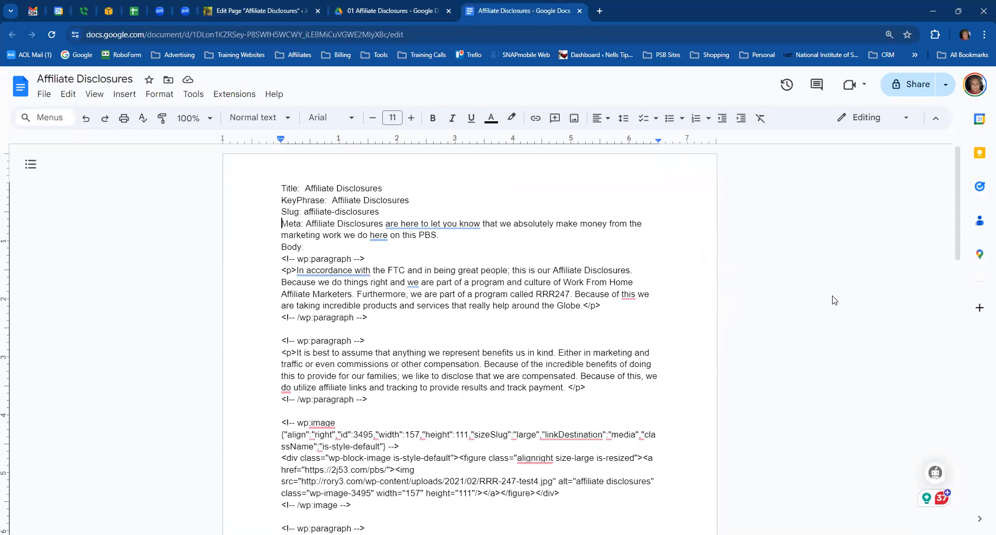
pyautogui.click(807, 275)
pyautogui.click(579, 10)
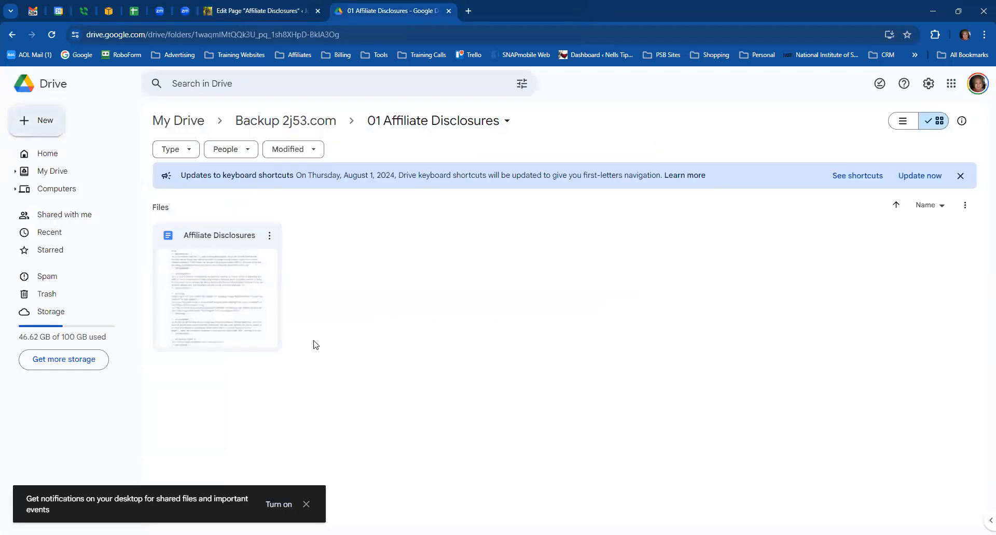
# Step: Go back to the "Backup 2j53.com" folder in Google Drive and open its "Arts & Entertainment" subfolder
pyautogui.click(285, 122)
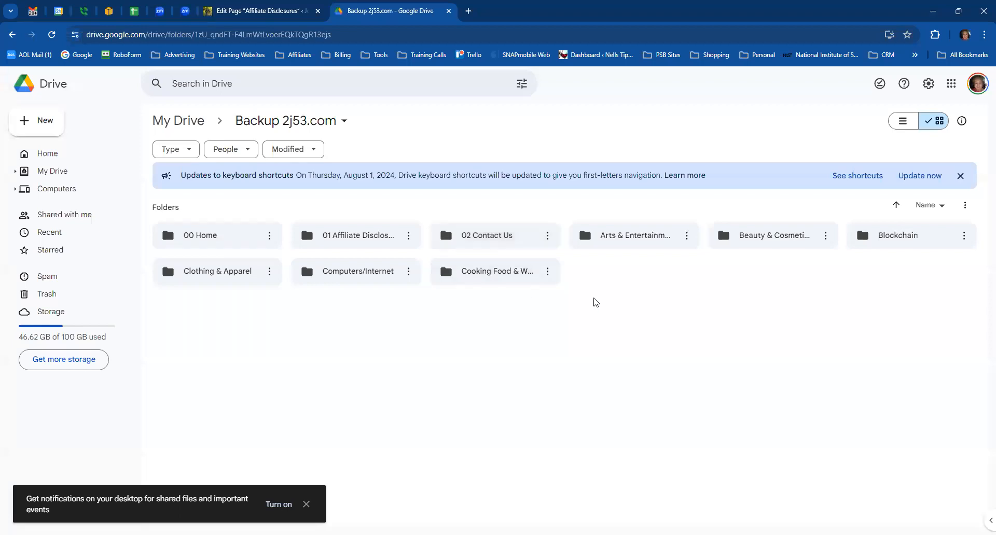
pyautogui.click(617, 242)
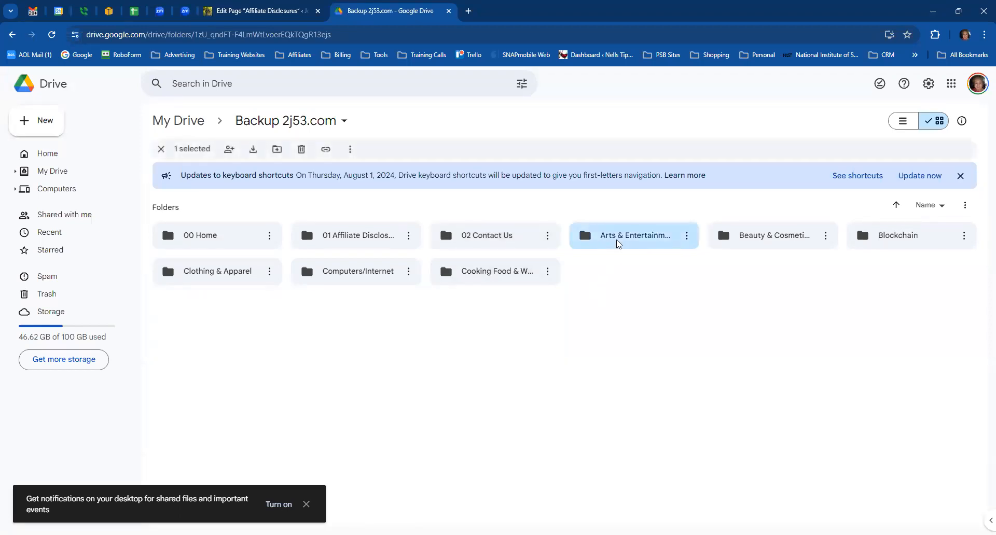
pyautogui.doubleClick(618, 241)
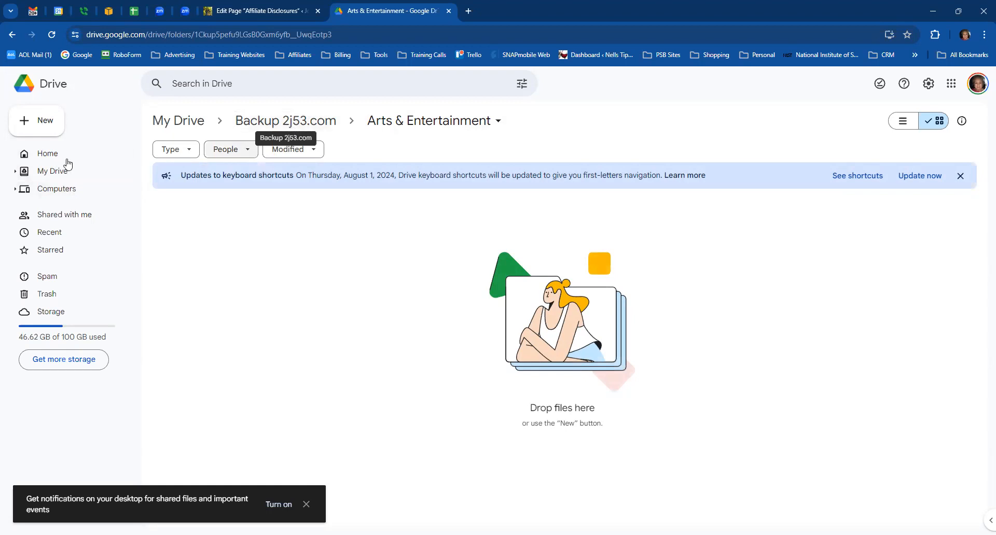
# Step: Create a blank Google Doc in the "Arts & Entertainment" folder with separate lines "Title:", "KeyPhrase:", "Slug:", "Meta:" and "Body:"
pyautogui.click(52, 124)
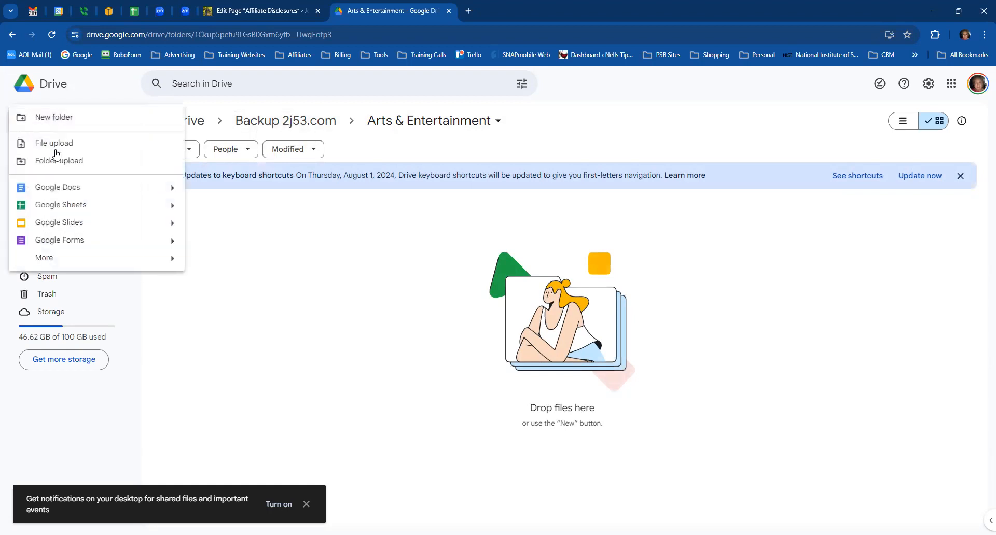
pyautogui.click(67, 189)
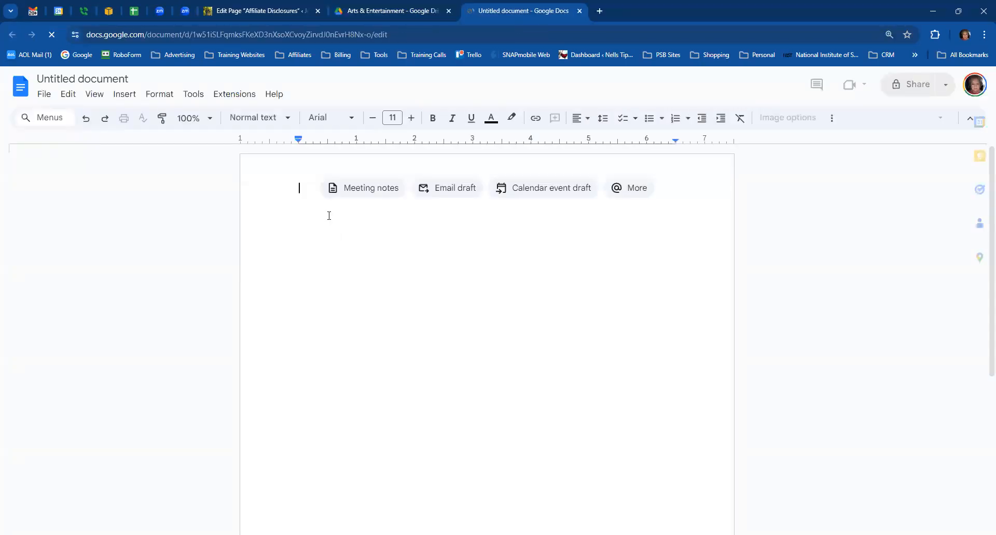
pyautogui.write('Title:')
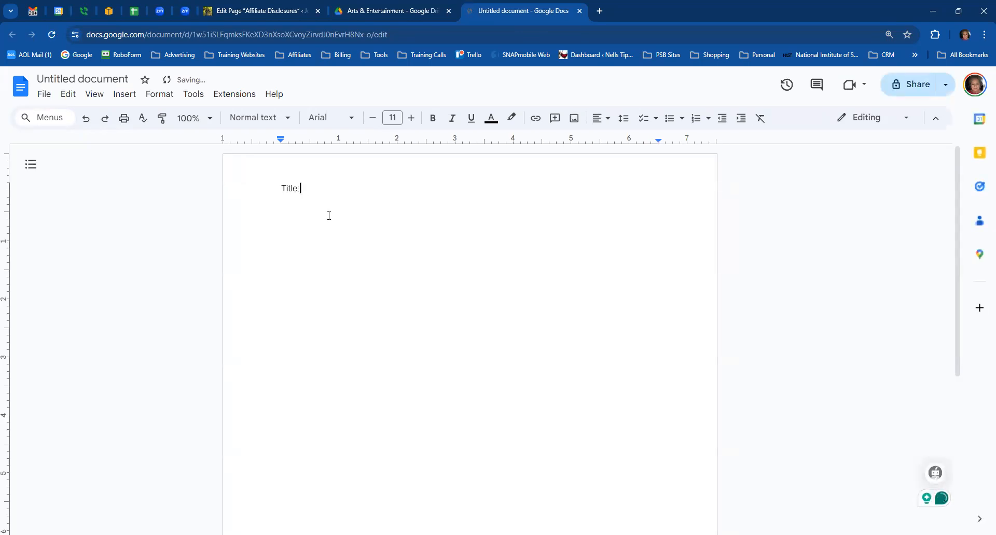
pyautogui.press('Return')
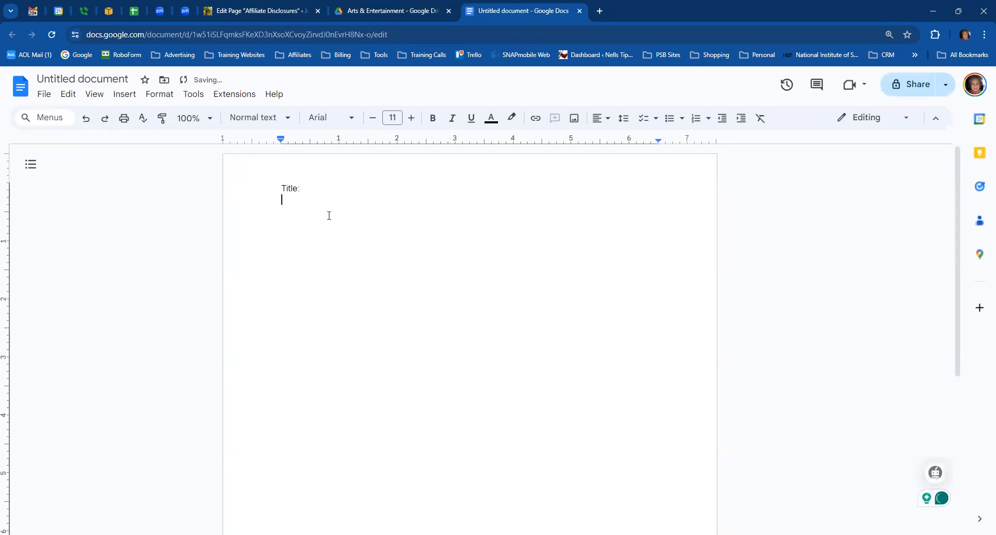
pyautogui.write('KeyPhrase:')
pyautogui.press('Return')
pyautogui.write('Slu')
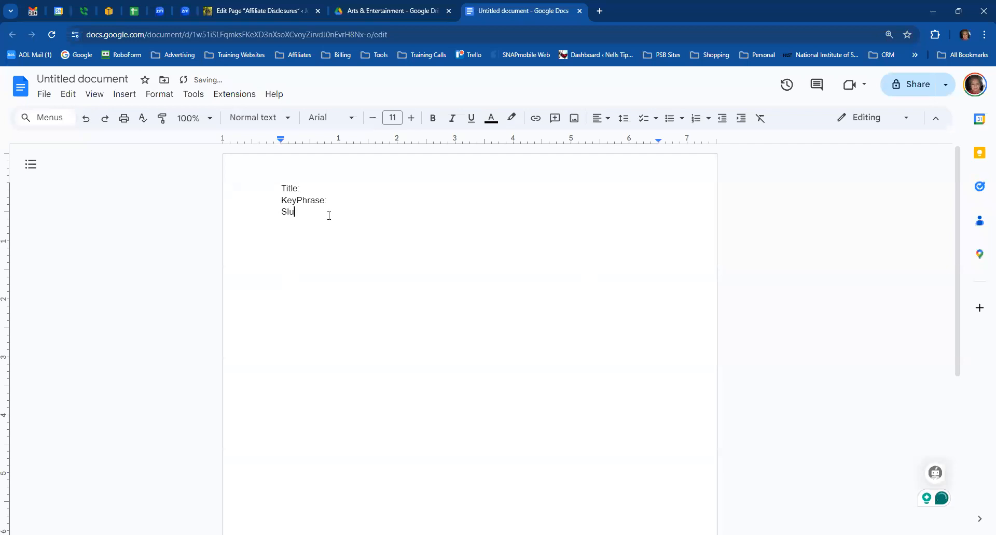
pyautogui.write('g:')
pyautogui.press('Return')
pyautogui.write('Meta:')
pyautogui.press('Return')
pyautogui.write('Body:')
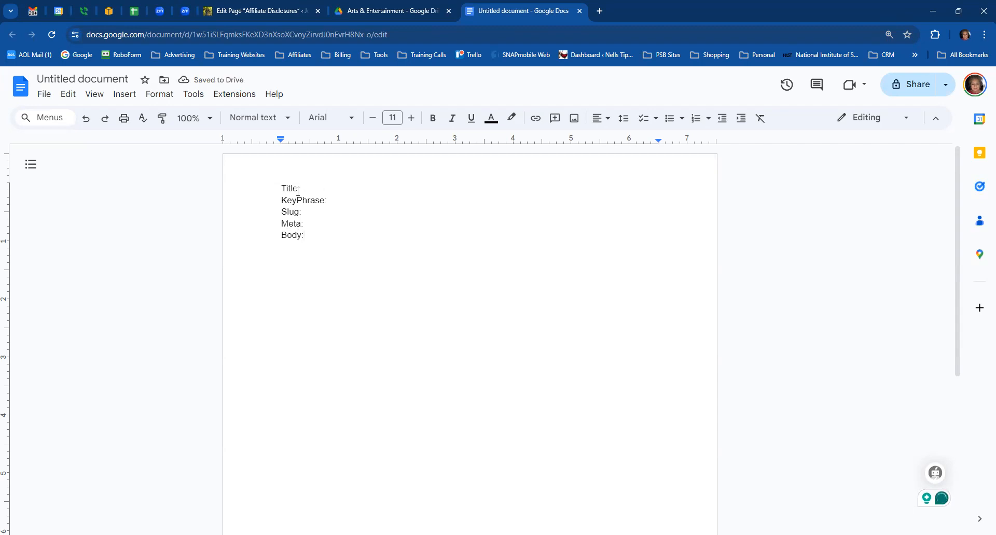
# Step: Copy all five label lines from "Title:" to "Body:" for reuse and close the document
pyautogui.moveTo(281, 189); pyautogui.dragTo(329, 235)
pyautogui.hotkey('ctrl', 'c')
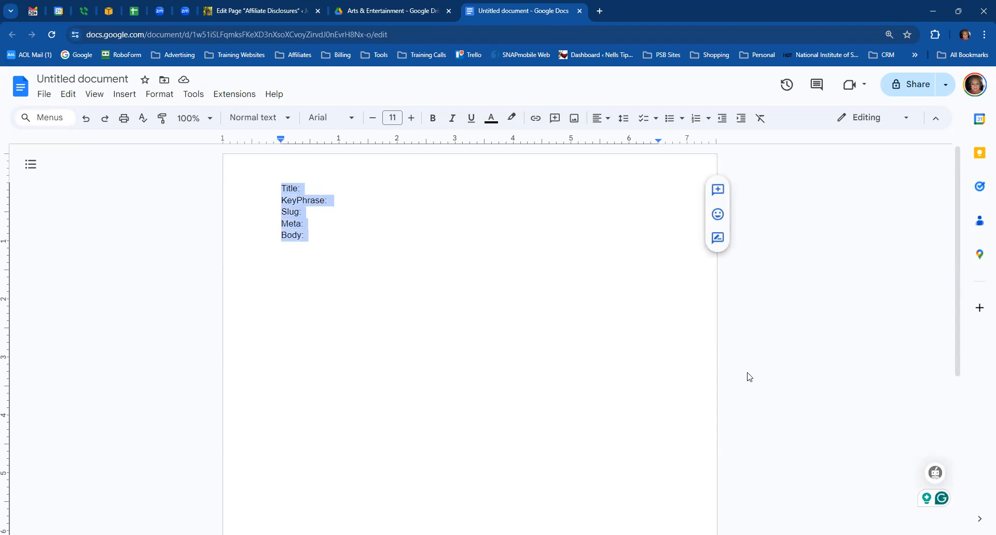
pyautogui.click(727, 349)
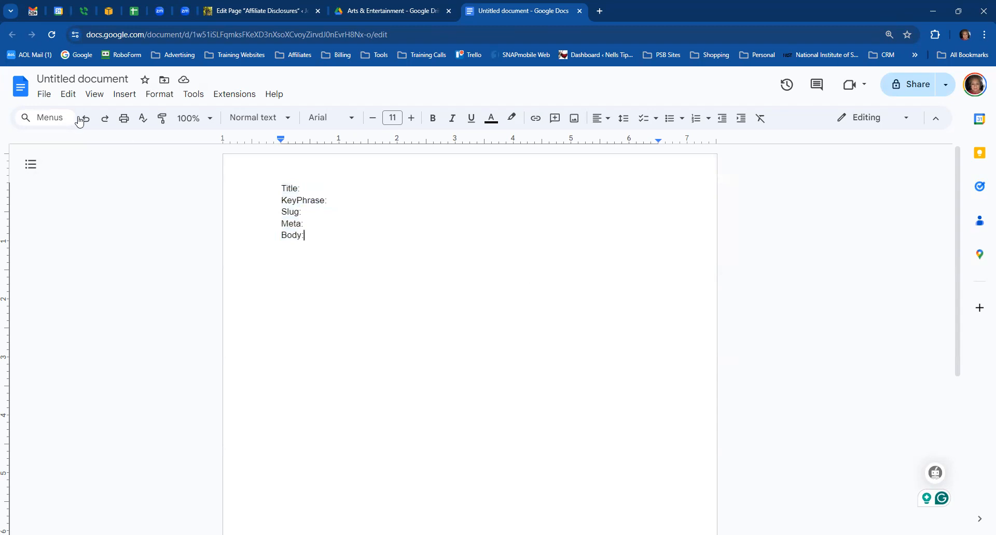
pyautogui.click(581, 11)
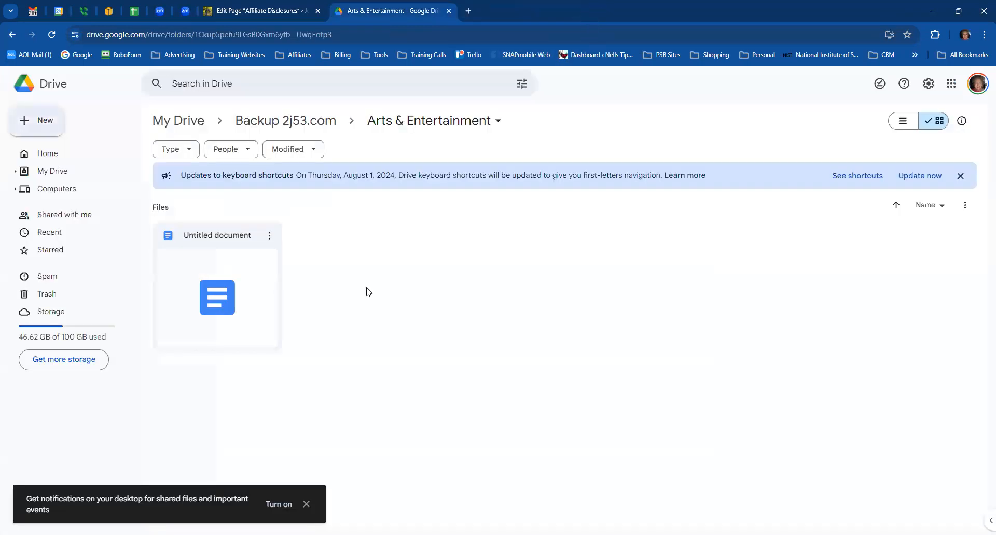
# Step: Return to the "Affiliate Disclosures" page in the WordPress editor and save it with an update
pyautogui.click(221, 15)
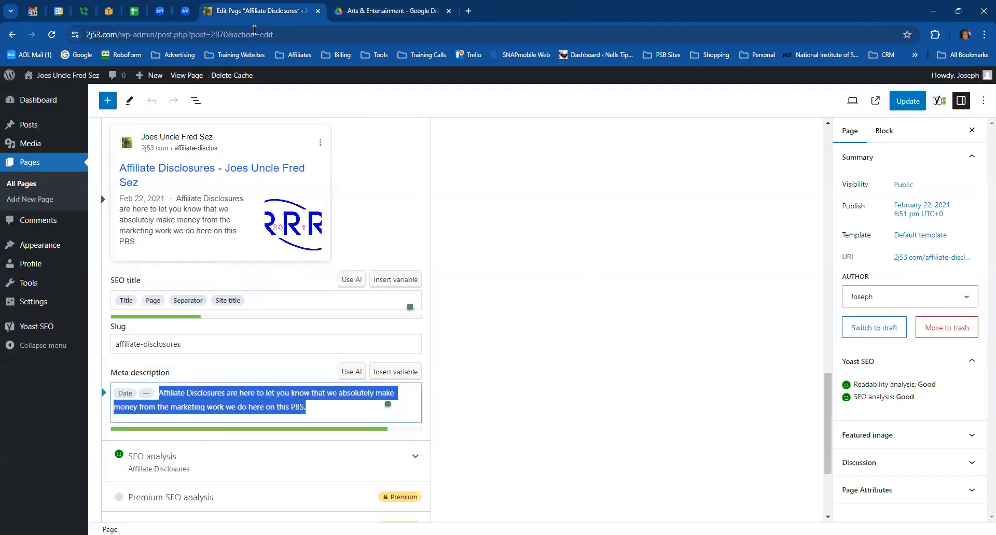
pyautogui.scroll(7, 467, 264)
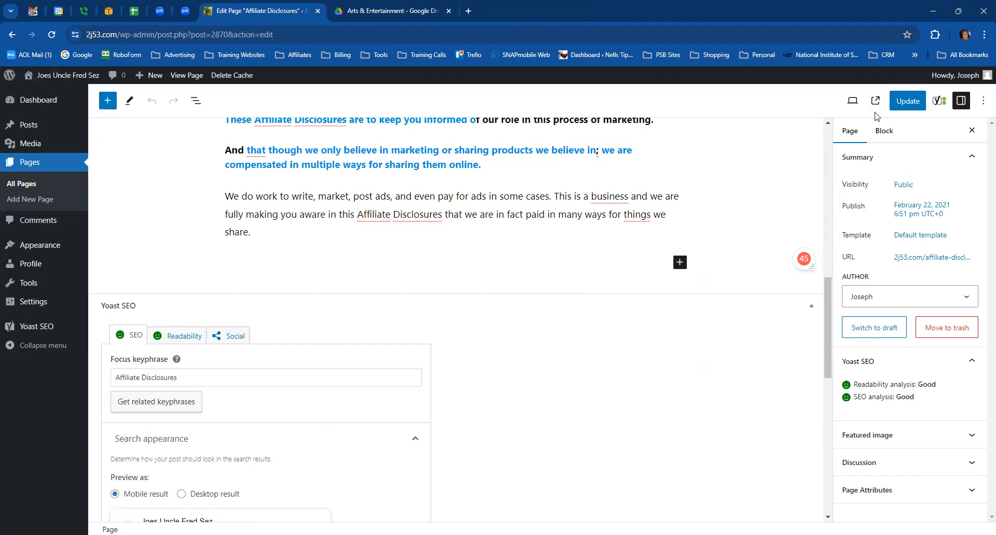
pyautogui.click(907, 101)
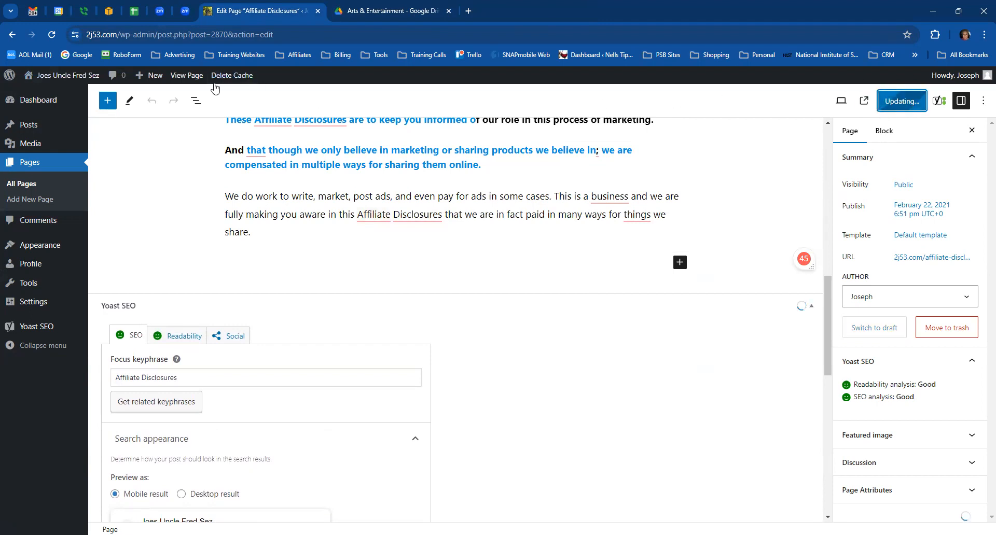
# Step: Visit the live 2j53.com site and look through its "Arts & Entertainment" page
pyautogui.click(60, 78)
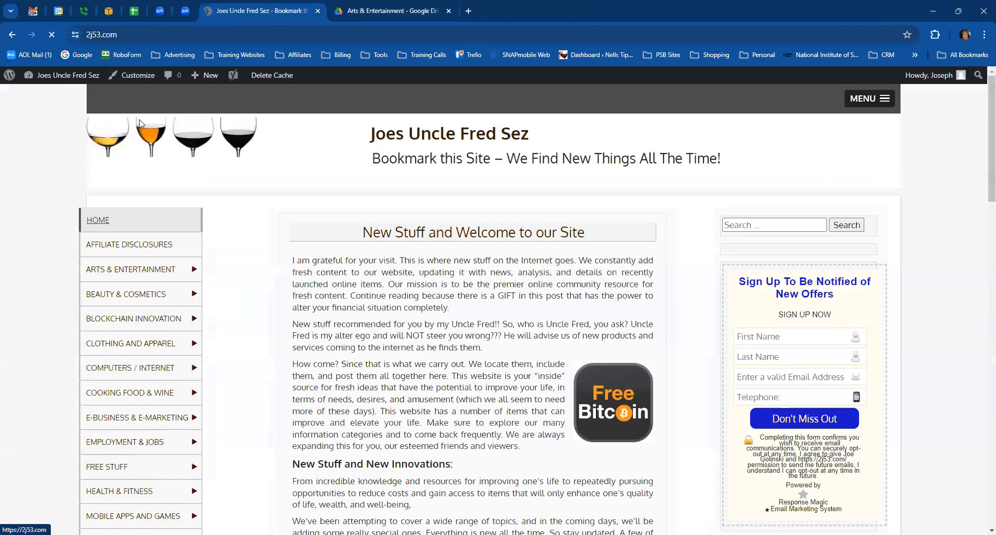
pyautogui.click(138, 278)
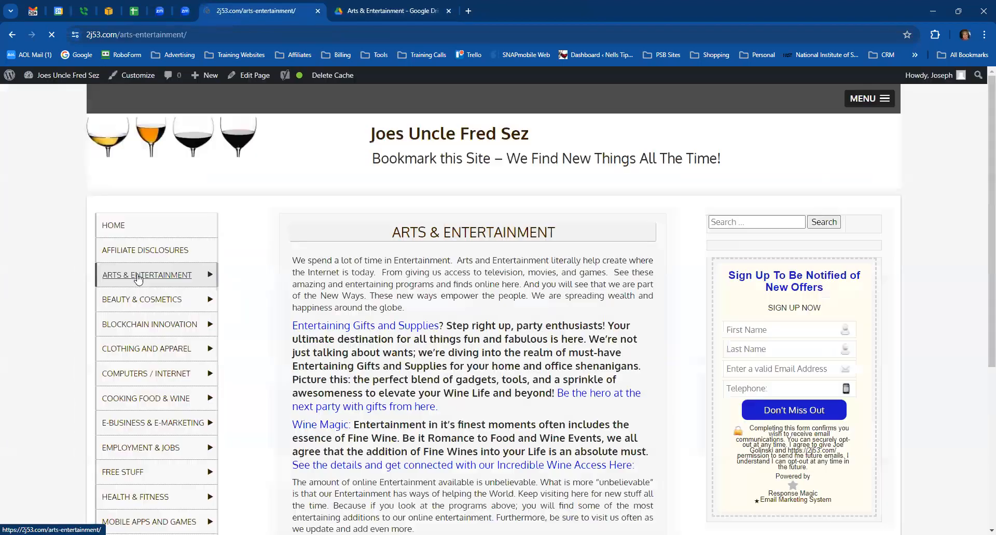
pyautogui.scroll(-2, 430, 368)
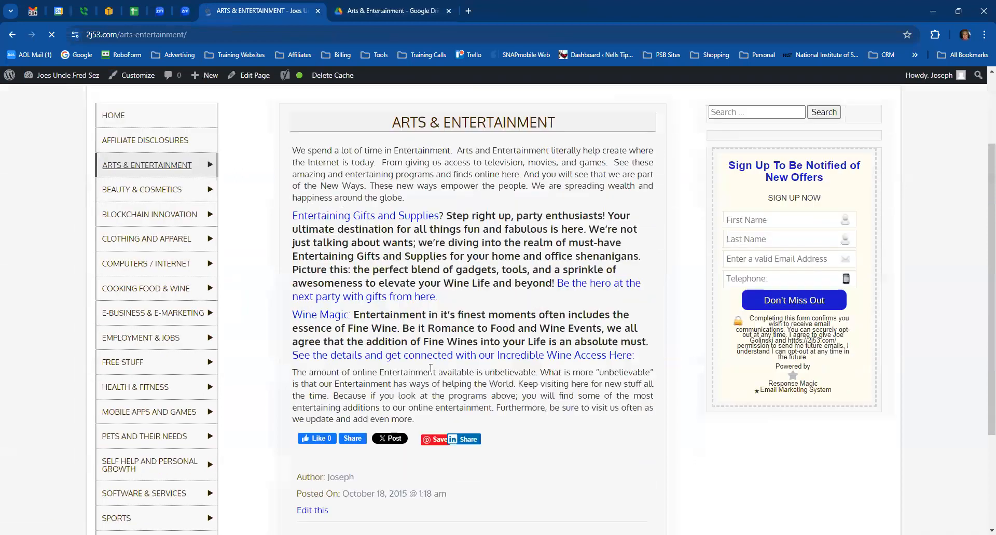
pyautogui.scroll(2, 430, 368)
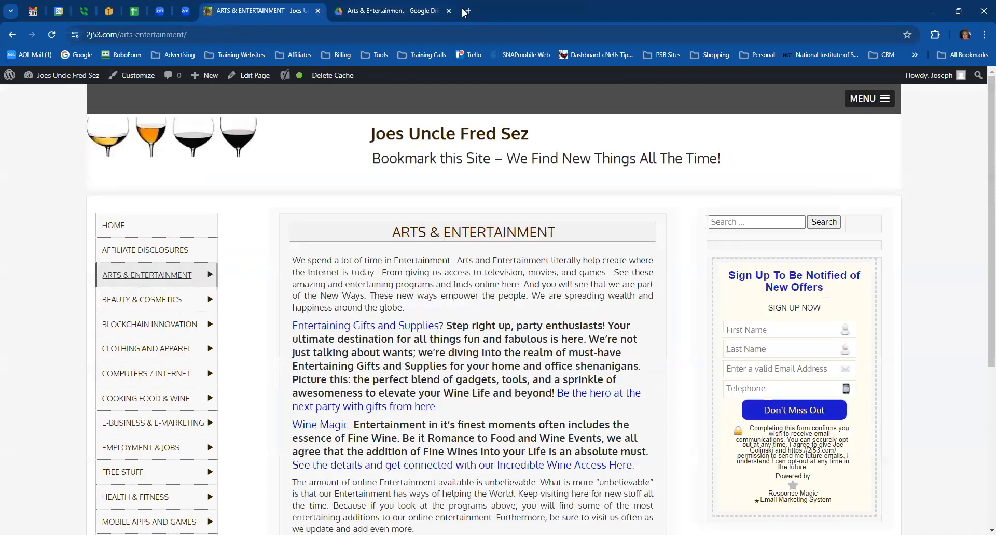
# Step: Create a second Google Doc in the Drive folder "Arts & Entertainment", paste the copied label lines into it, and close it
pyautogui.click(402, 11)
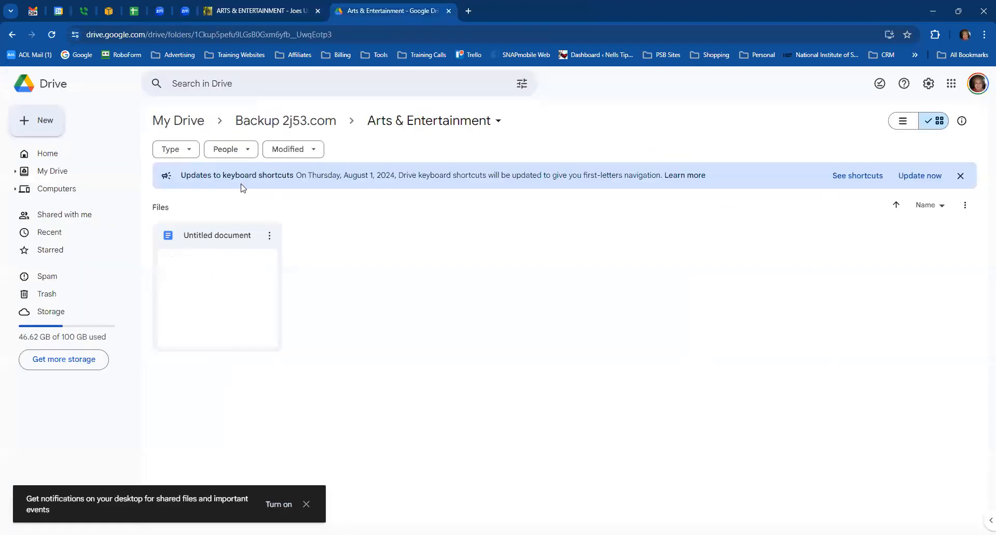
pyautogui.click(46, 124)
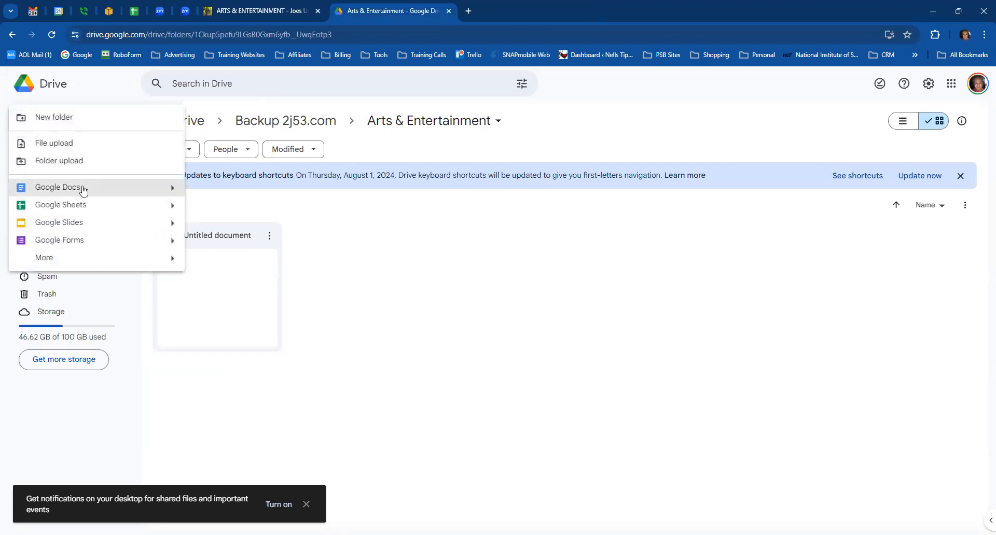
pyautogui.click(193, 192)
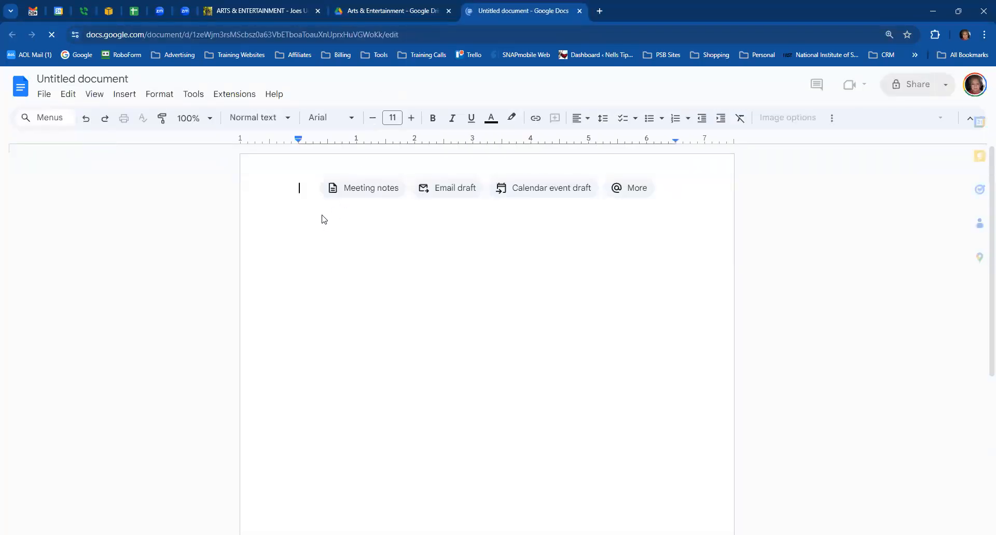
pyautogui.hotkey('ctrl', 'v')
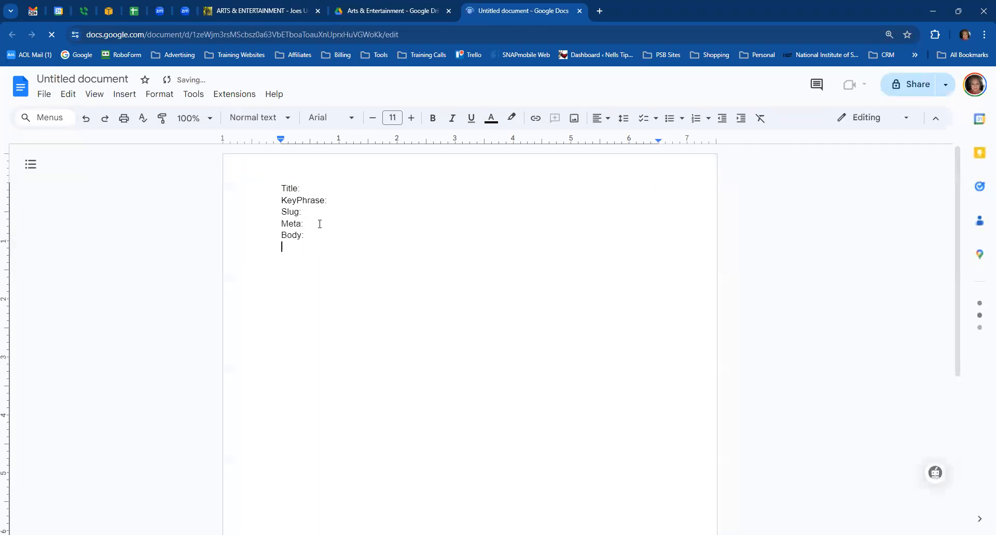
pyautogui.click(579, 11)
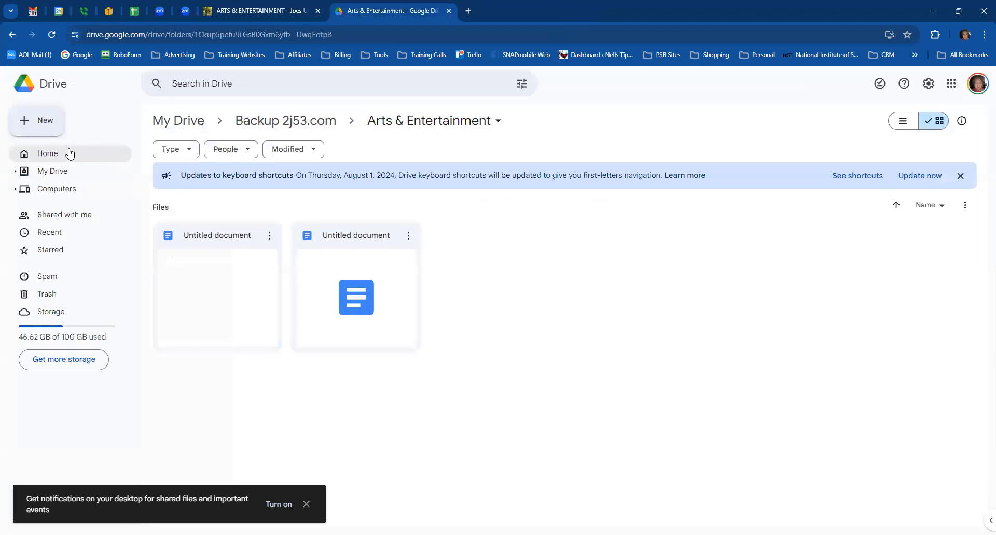
# Step: Create a third Google Doc in the "Arts & Entertainment" folder with the copied label lines pasted in, and close it
pyautogui.click(50, 123)
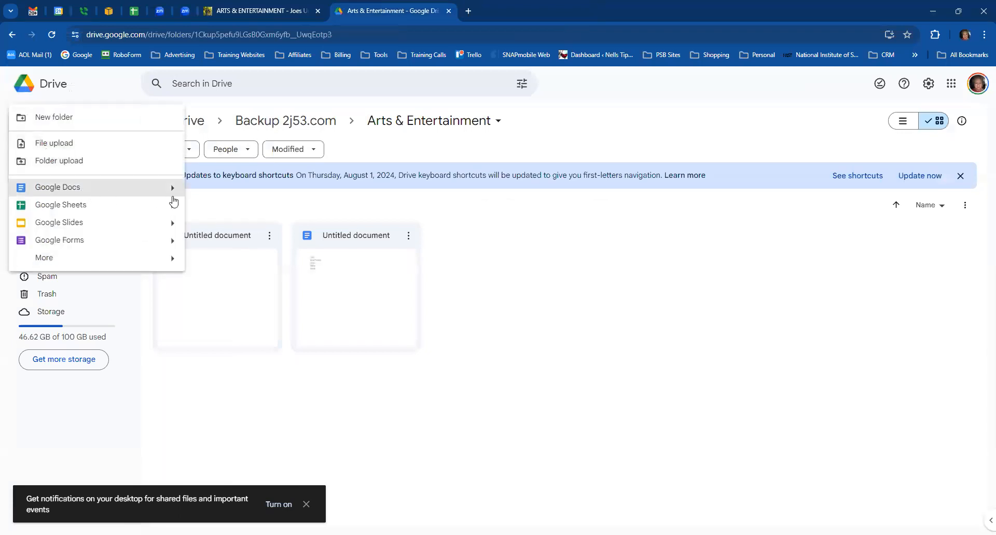
pyautogui.click(207, 191)
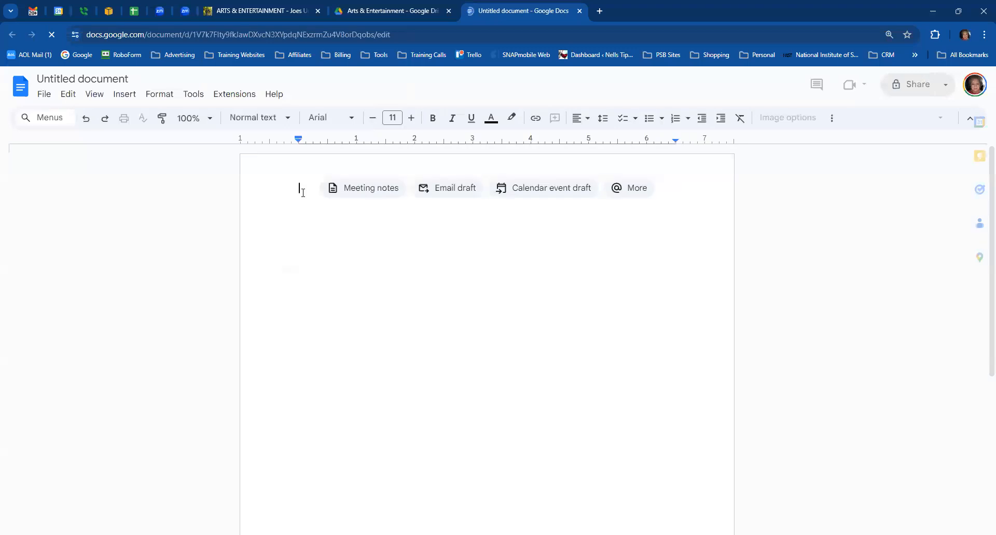
pyautogui.hotkey('ctrl', 'v')
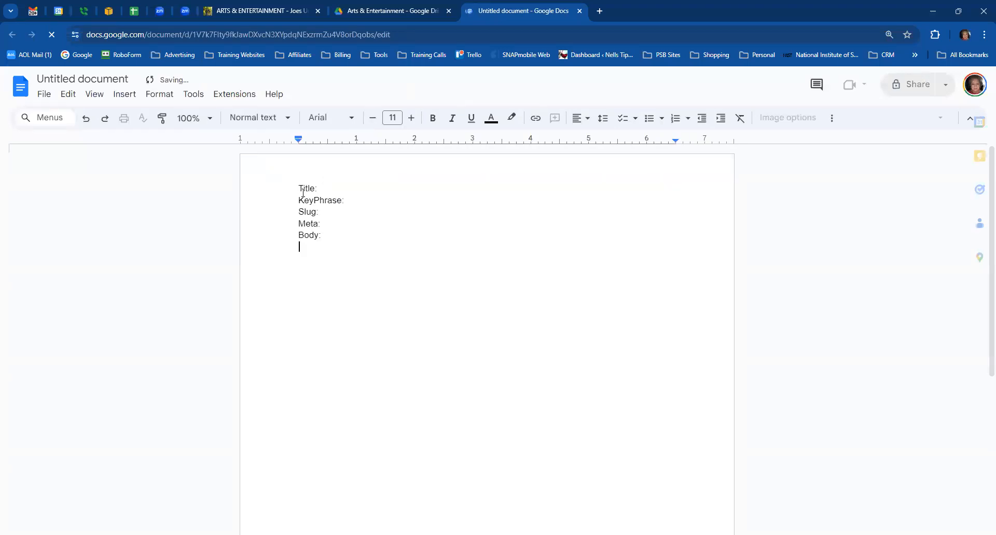
pyautogui.click(579, 11)
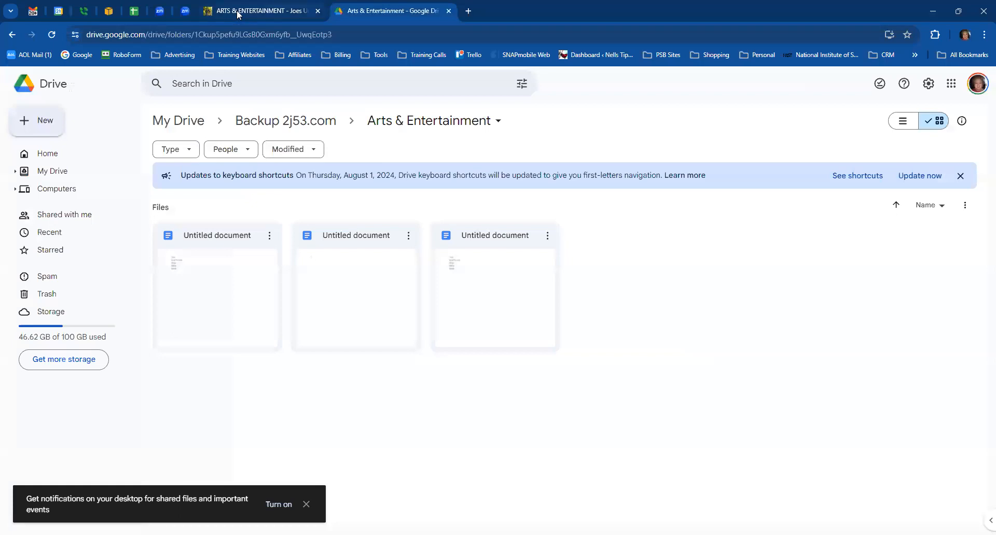
# Step: Review the first untitled document in the folder alongside the website's "Arts & Entertainment" menu entry, and close the document
pyautogui.doubleClick(210, 260)
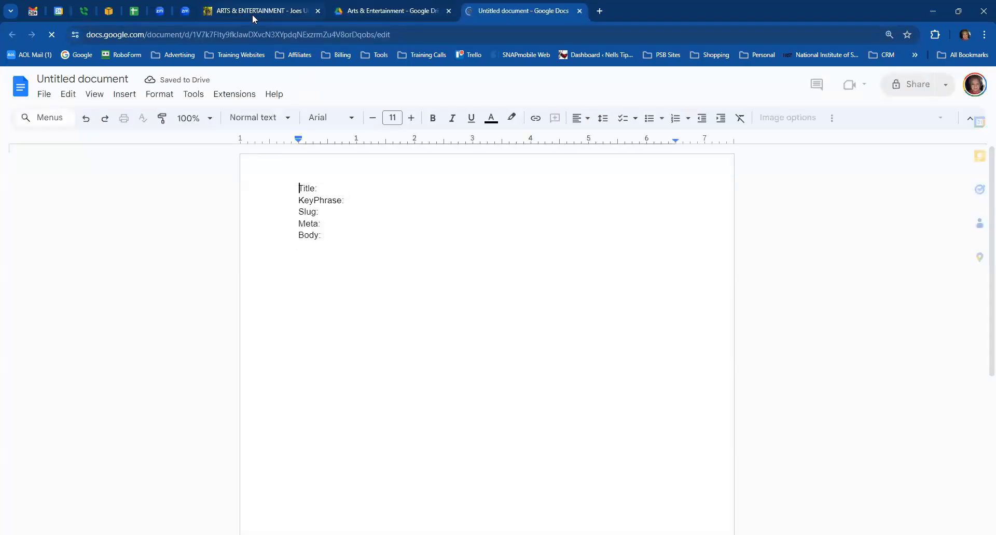
pyautogui.click(254, 14)
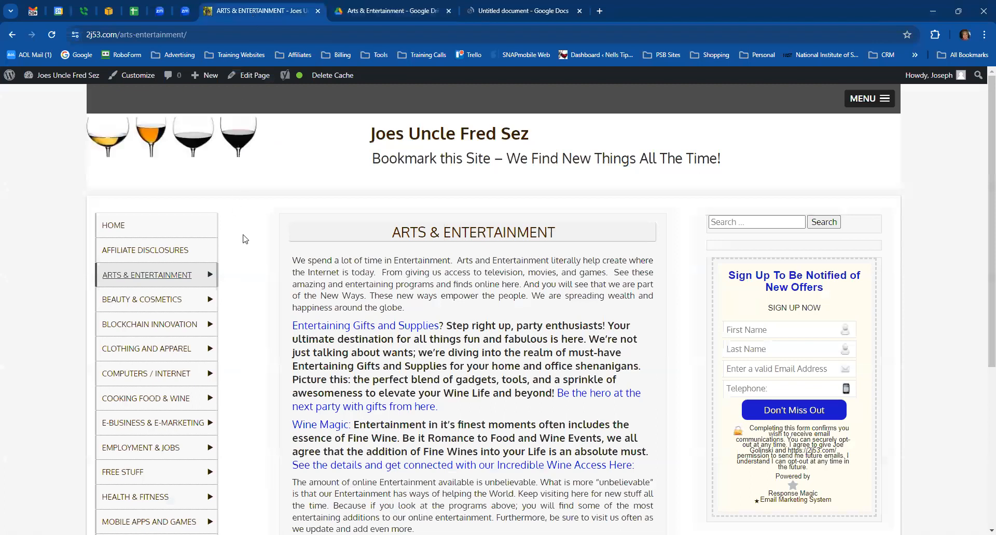
pyautogui.moveTo(196, 284)
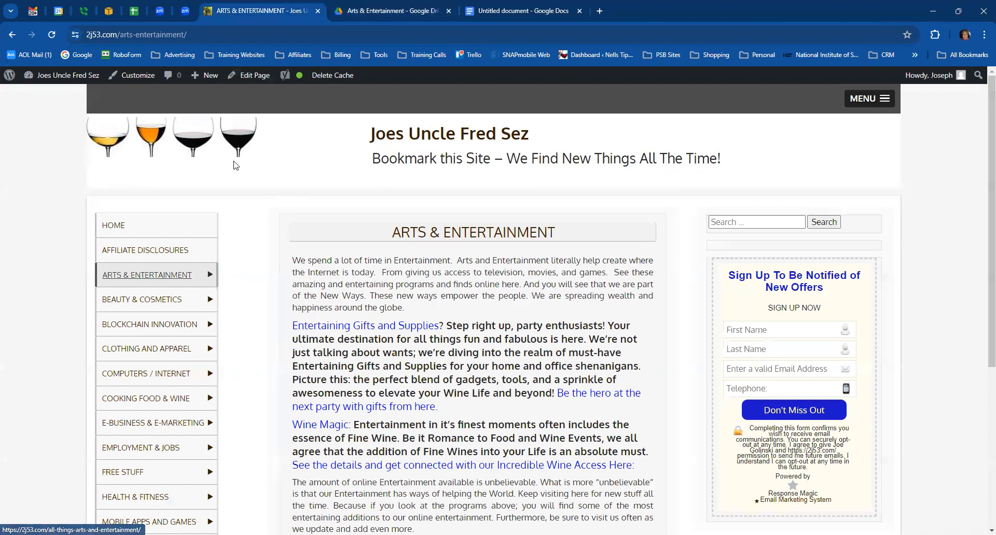
pyautogui.click(504, 12)
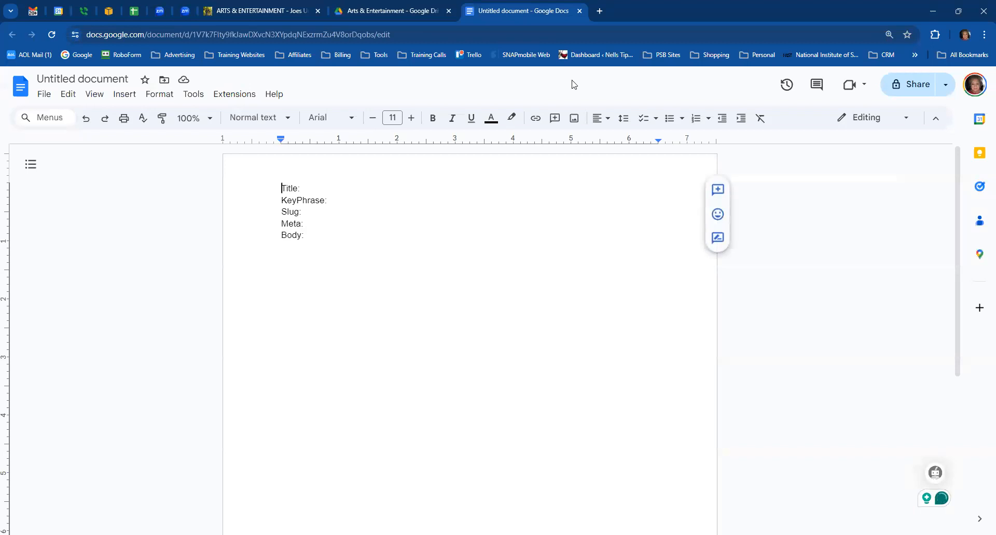
pyautogui.click(580, 11)
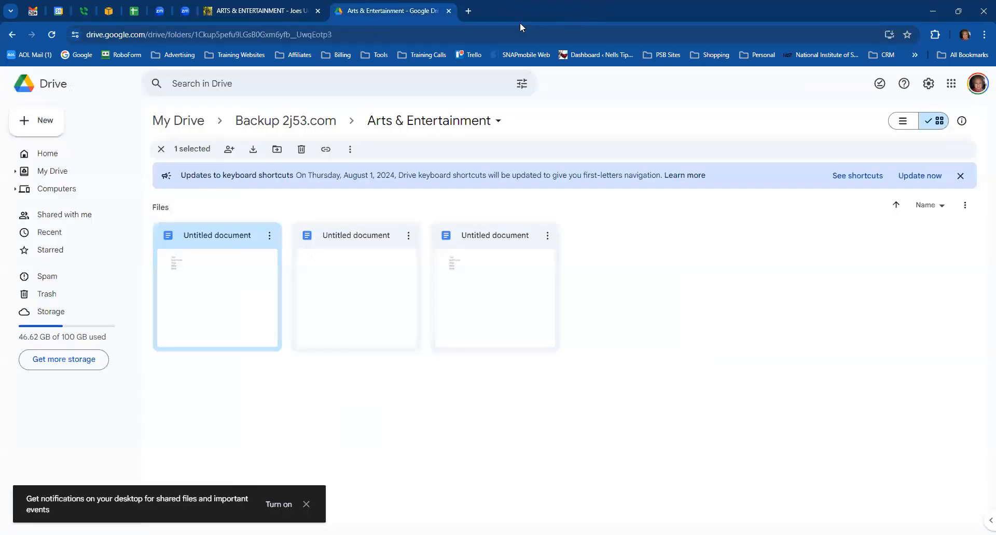
pyautogui.click(39, 123)
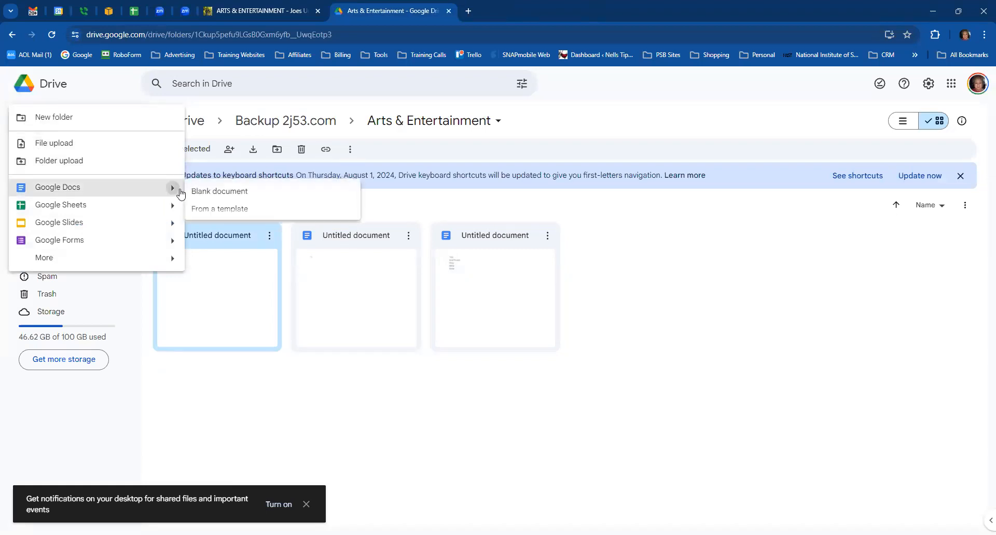
pyautogui.click(197, 191)
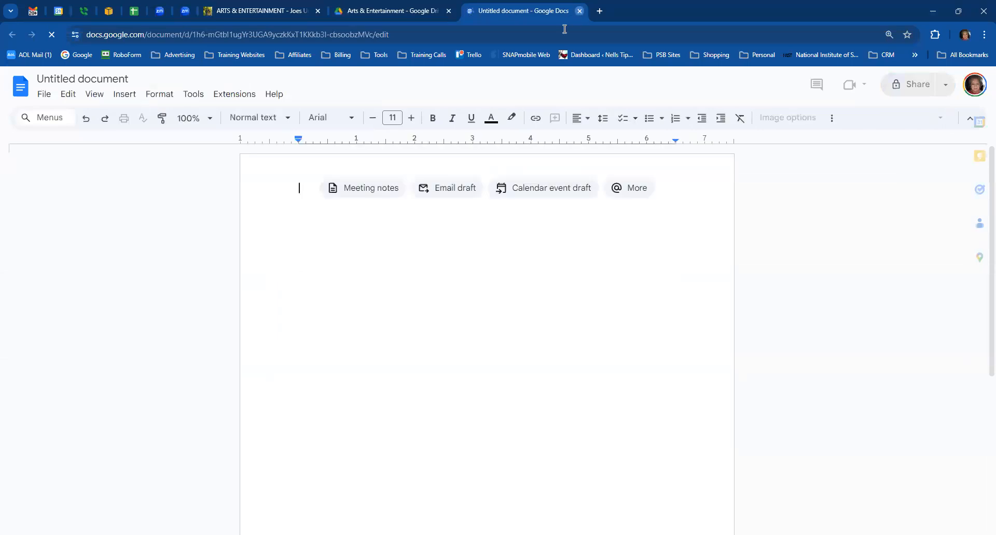
pyautogui.hotkey('ctrl', 'w')
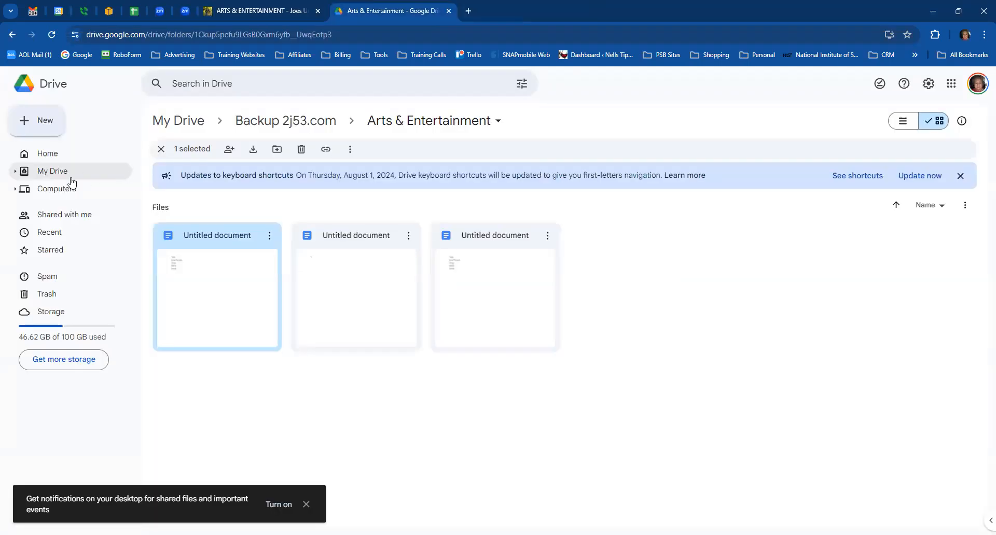
# Step: Create a fourth Google Doc in the "Arts & Entertainment" folder with the Title, KeyPhrase, Slug, Meta and Body labels pasted in, and close it
pyautogui.click(44, 129)
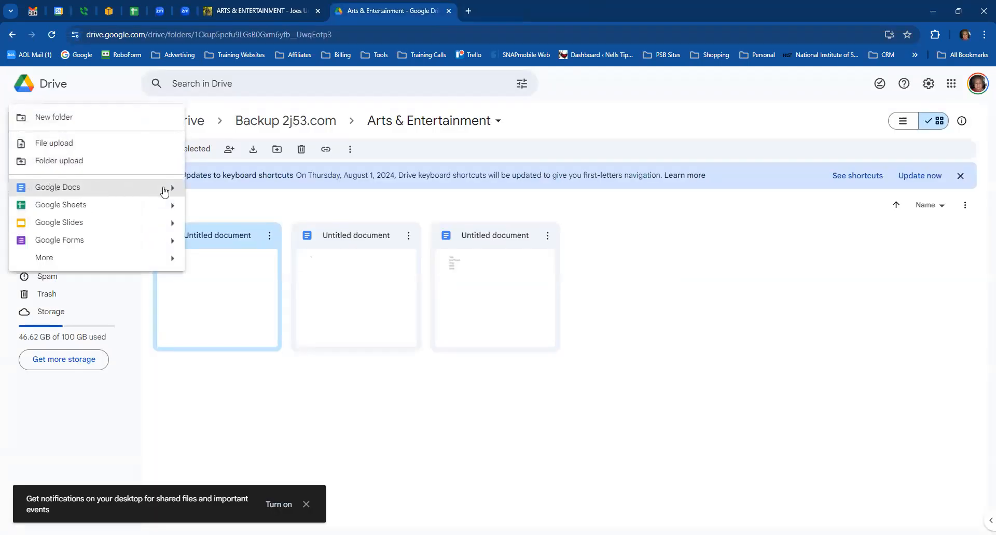
pyautogui.click(196, 189)
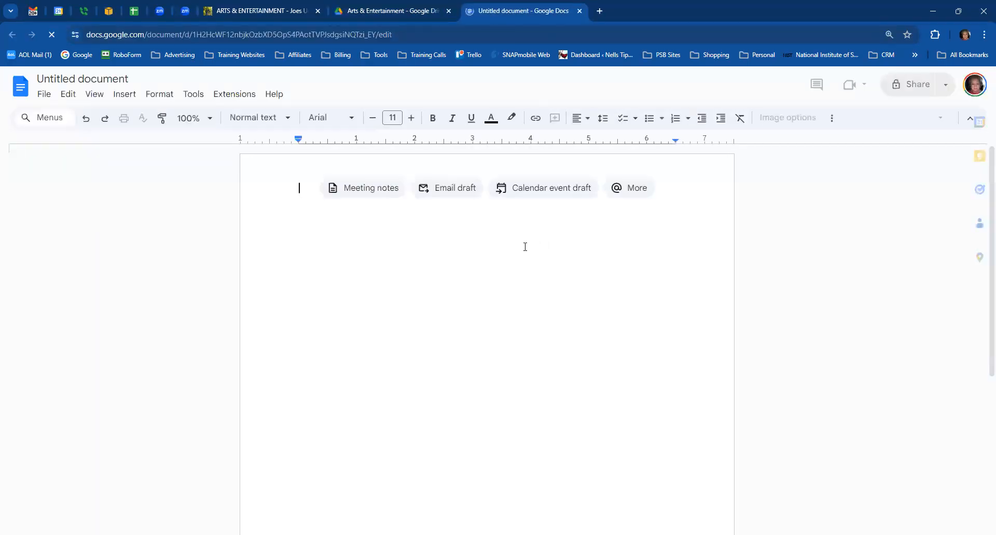
pyautogui.write('Title: KeyPhrase: Slug: Meta: Body:')
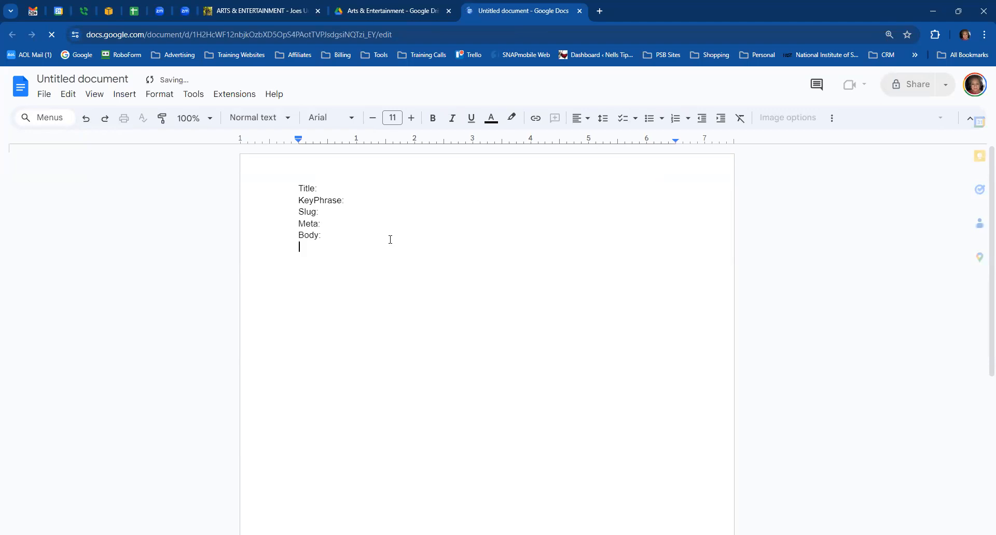
pyautogui.click(580, 11)
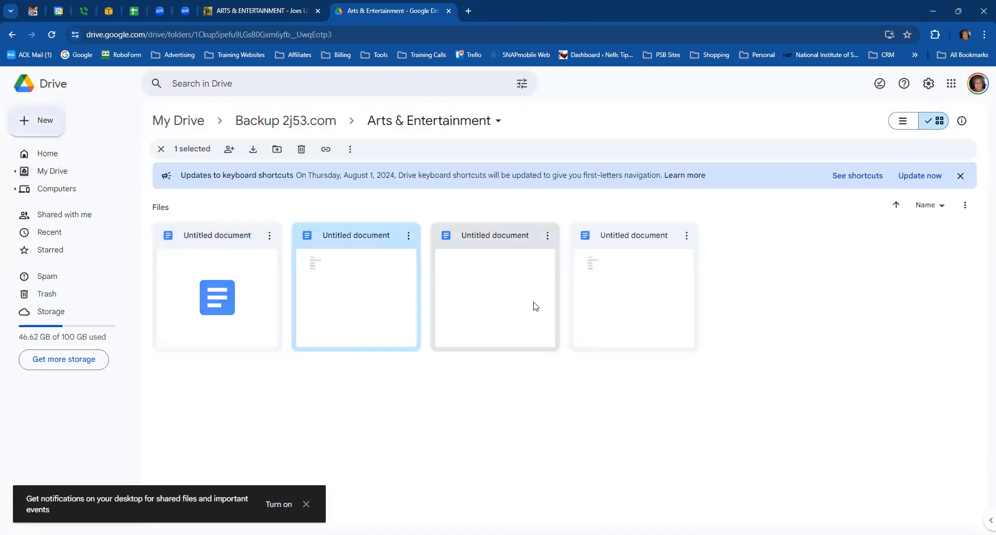
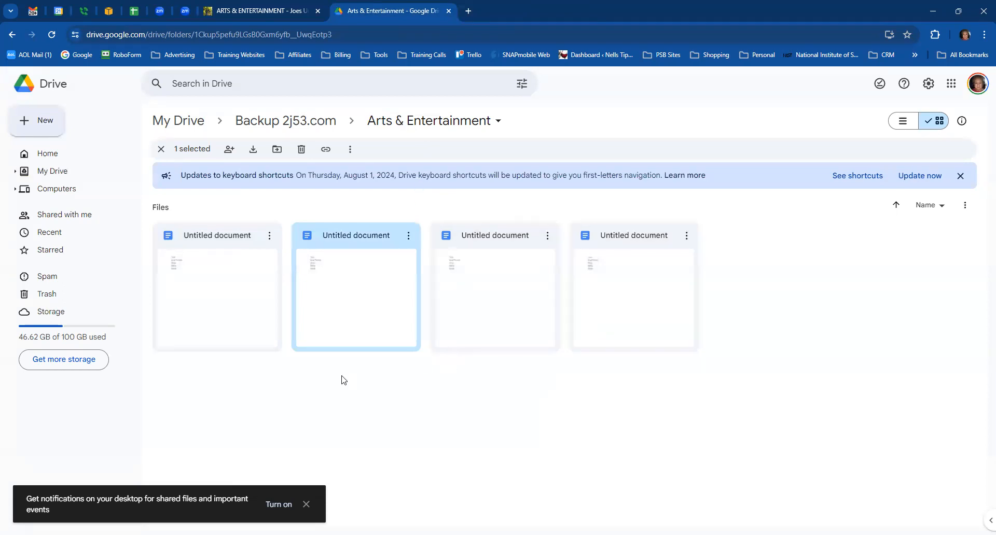
# Step: Open the website's "Entertaining Gifts and Supplies" page for editing, show it in the code editor, and copy all its body code
pyautogui.click(267, 13)
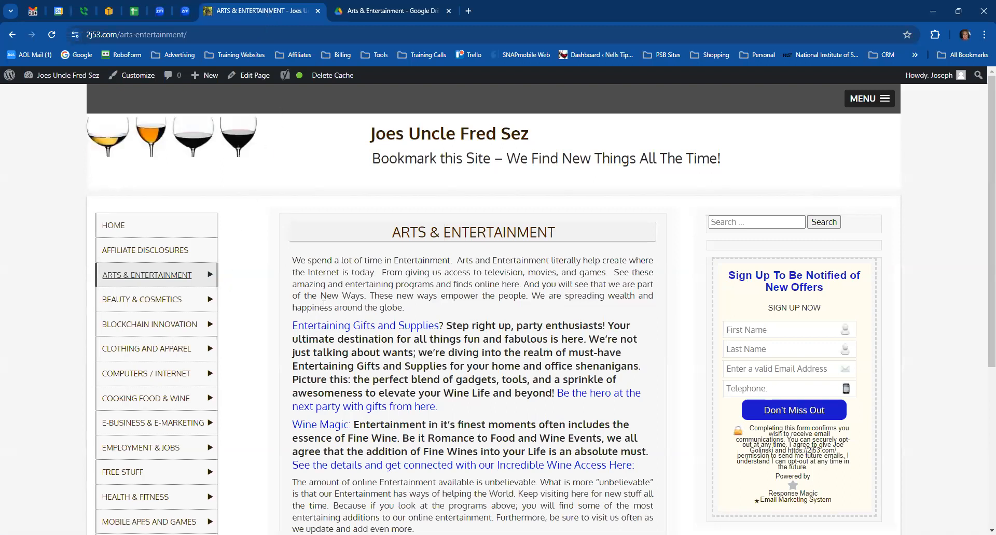
pyautogui.click(328, 329)
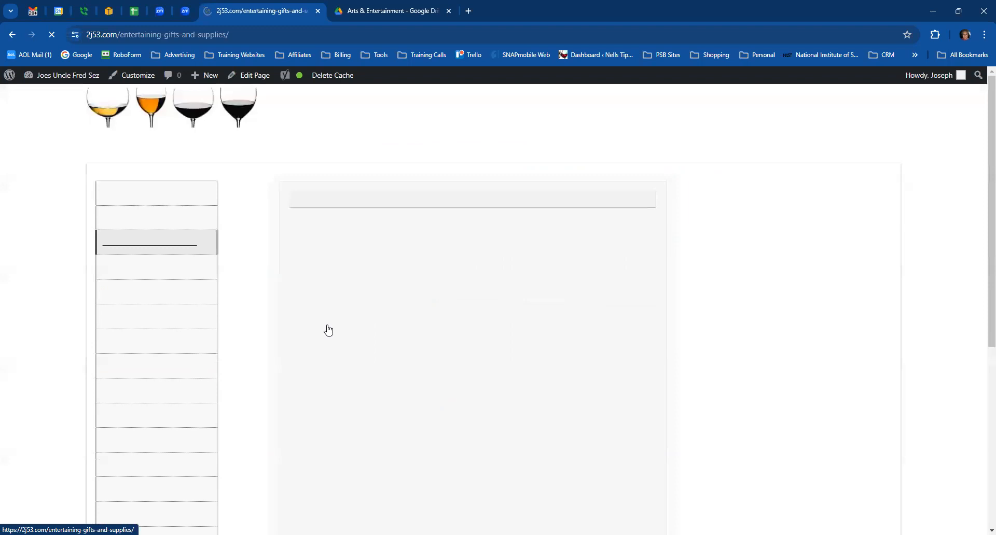
pyautogui.click(253, 79)
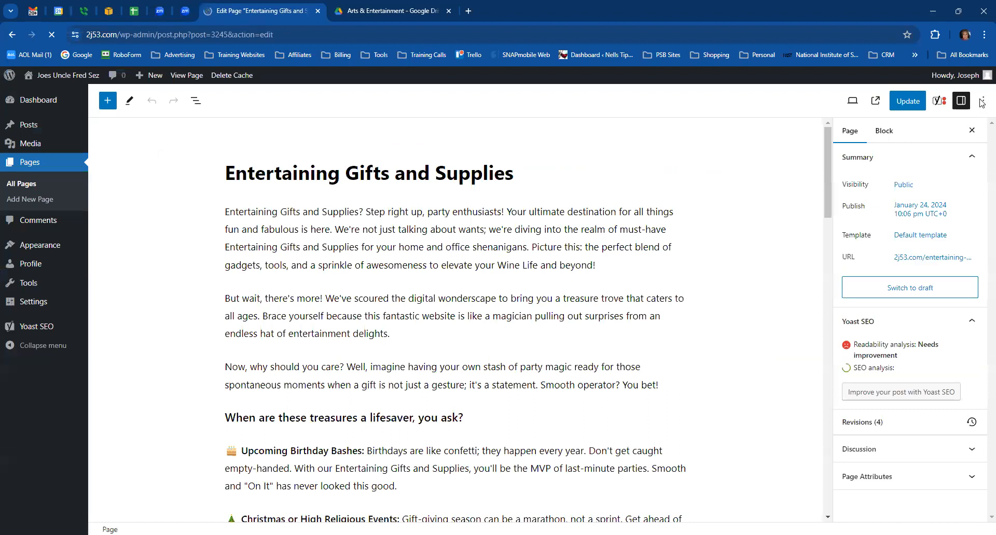
pyautogui.click(983, 100)
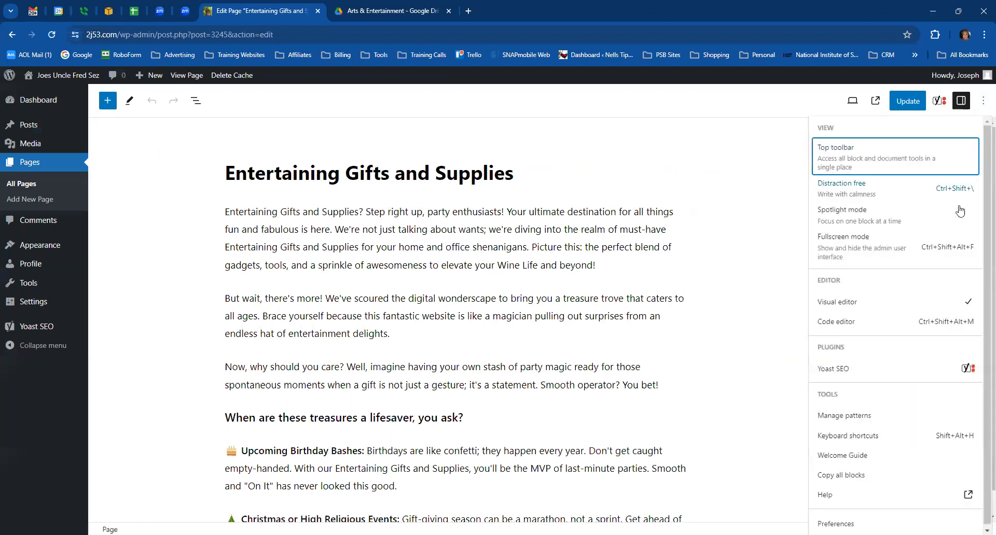
pyautogui.click(837, 322)
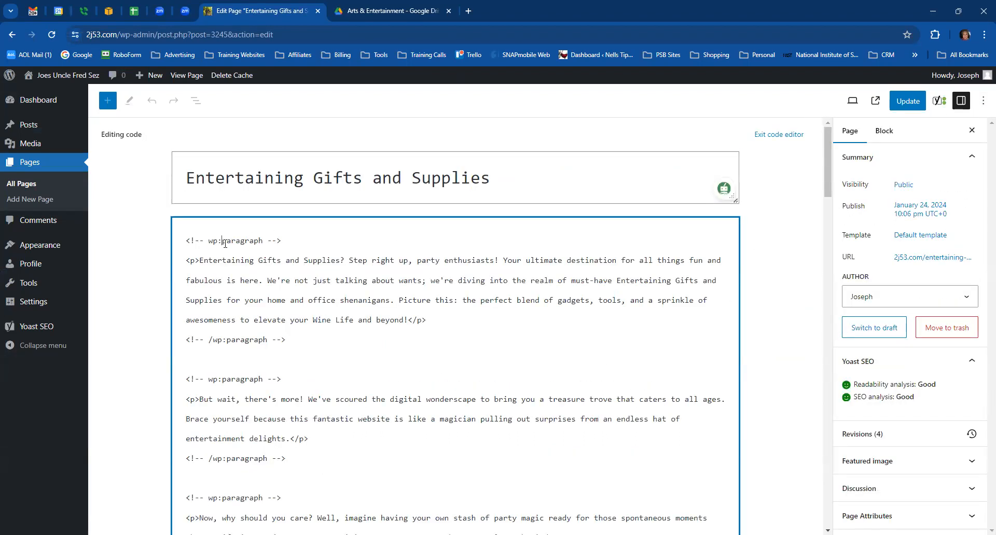
pyautogui.hotkey('ctrl', 'a')
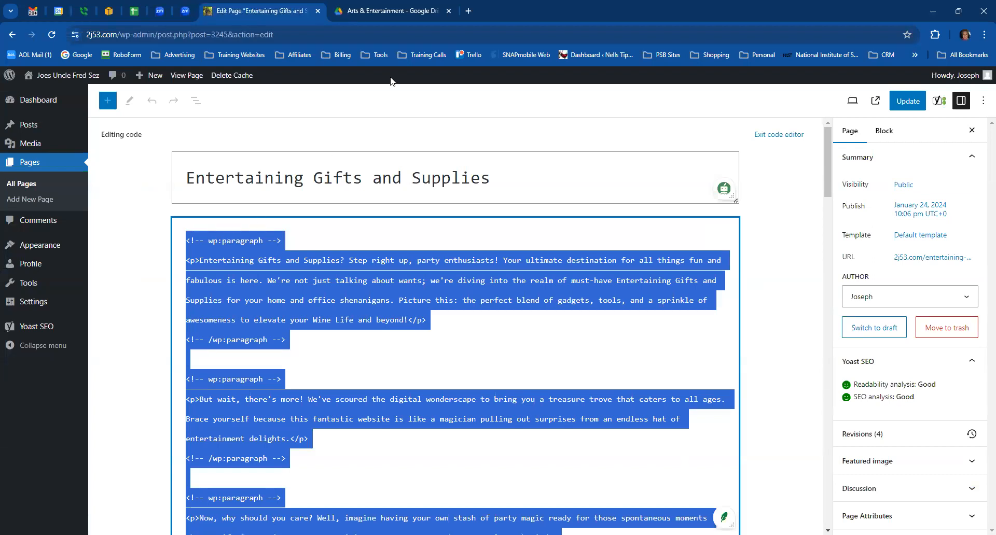
# Step: Open the first untitled document in the Drive folder "Arts & Entertainment" and paste the copied page code below the Body label
pyautogui.click(379, 12)
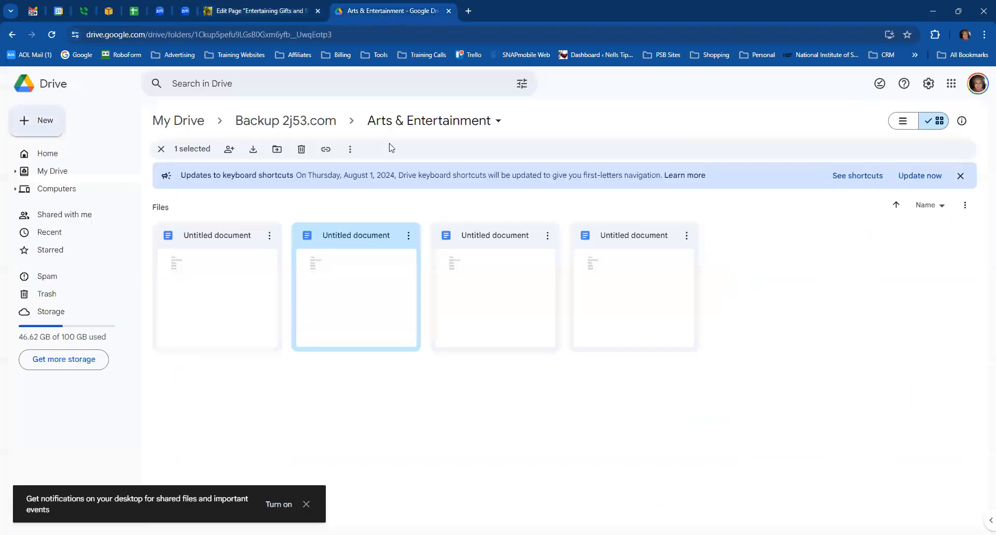
pyautogui.doubleClick(217, 254)
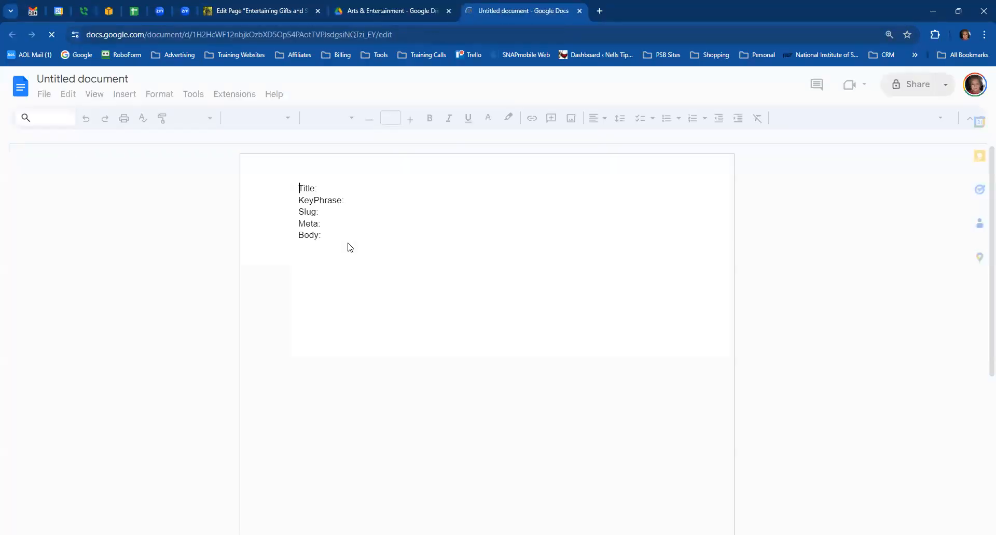
pyautogui.click(325, 246)
pyautogui.press('Return')
pyautogui.hotkey('ctrl', 'v')
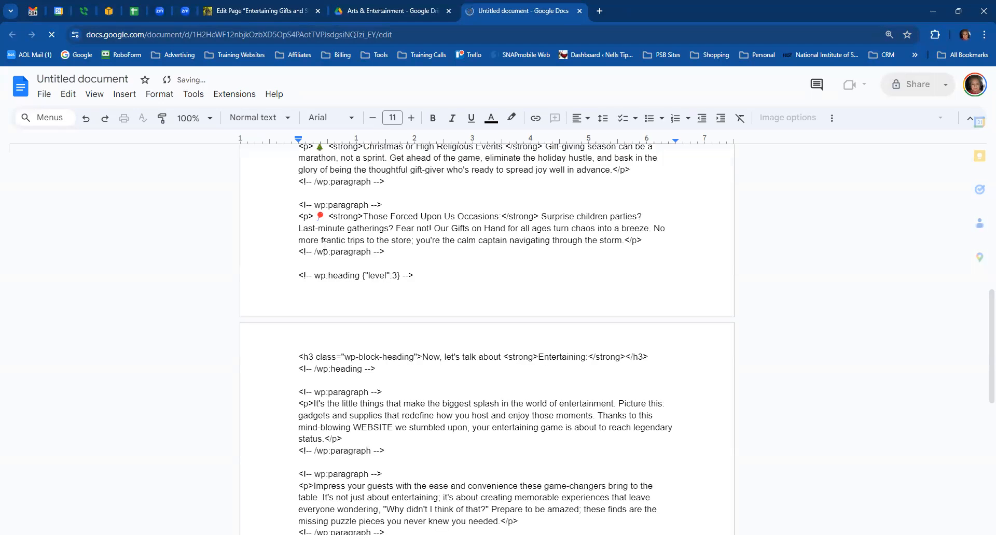
pyautogui.scroll(15, 343, 254)
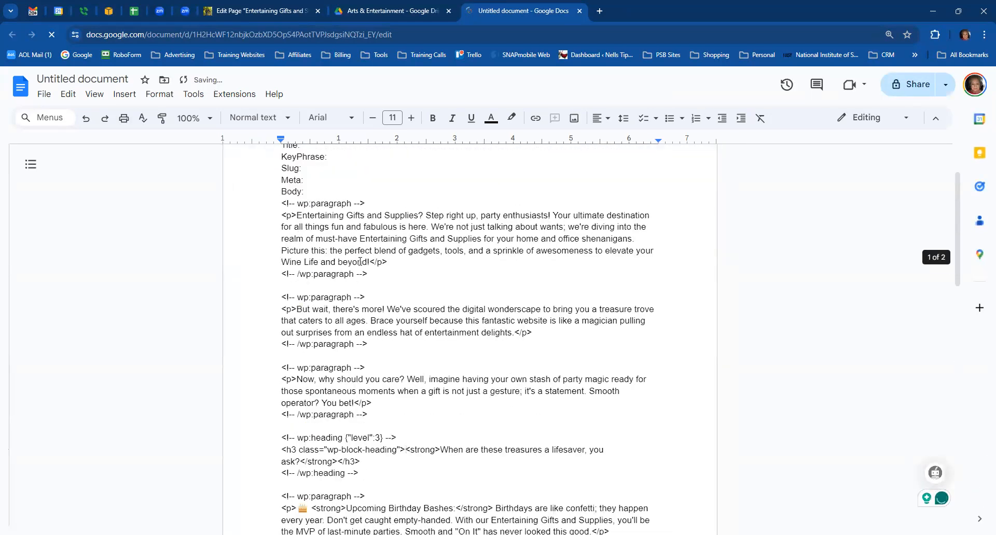
# Step: Copy the page title "Entertaining Gifts and Supplies" from the WordPress editor into the document's Title line
pyautogui.click(332, 185)
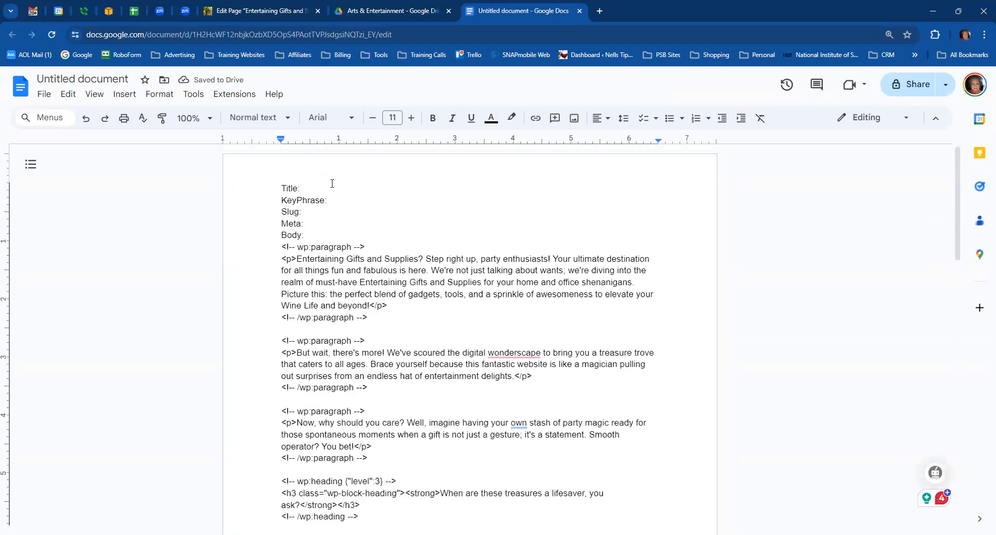
pyautogui.click(292, 10)
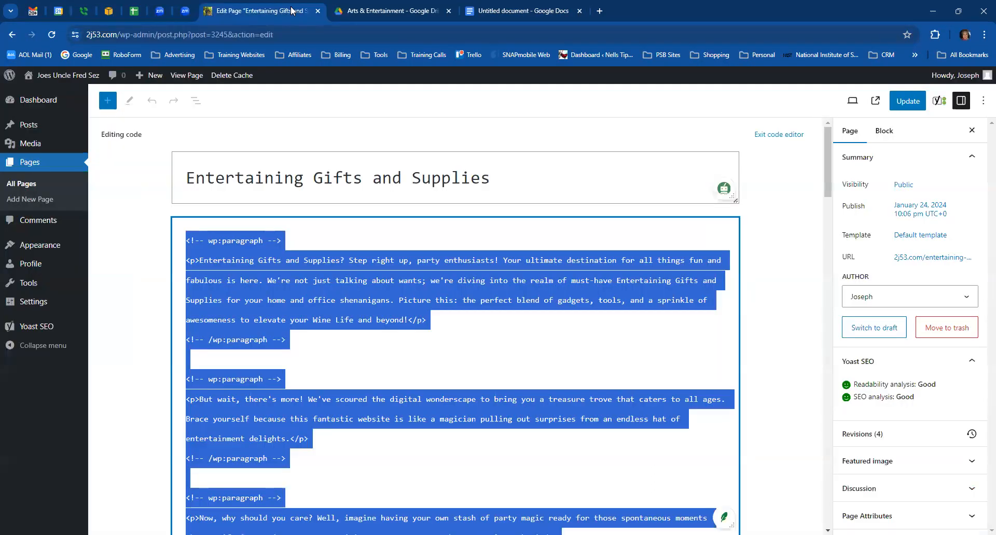
pyautogui.moveTo(522, 186); pyautogui.dragTo(189, 186)
pyautogui.hotkey('ctrl', 'c')
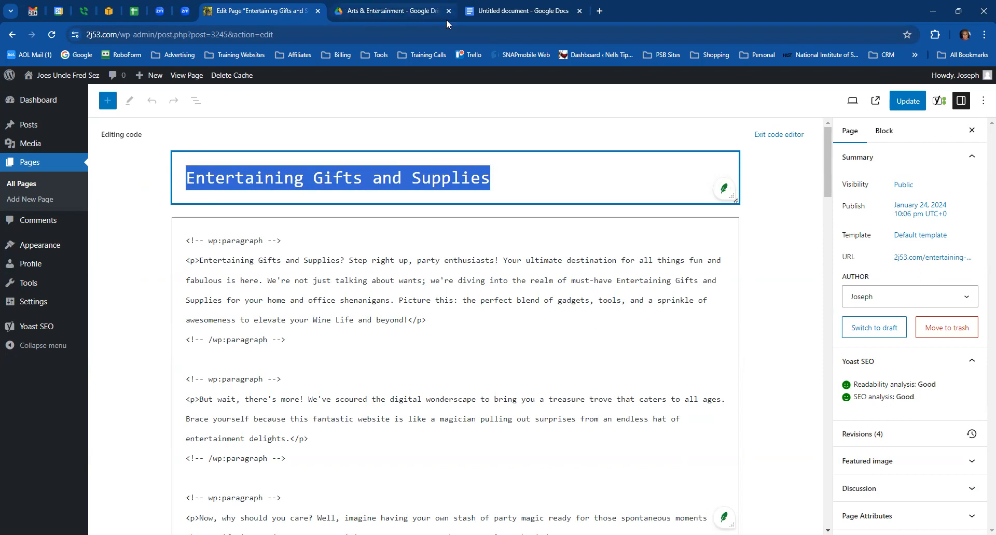
pyautogui.click(498, 12)
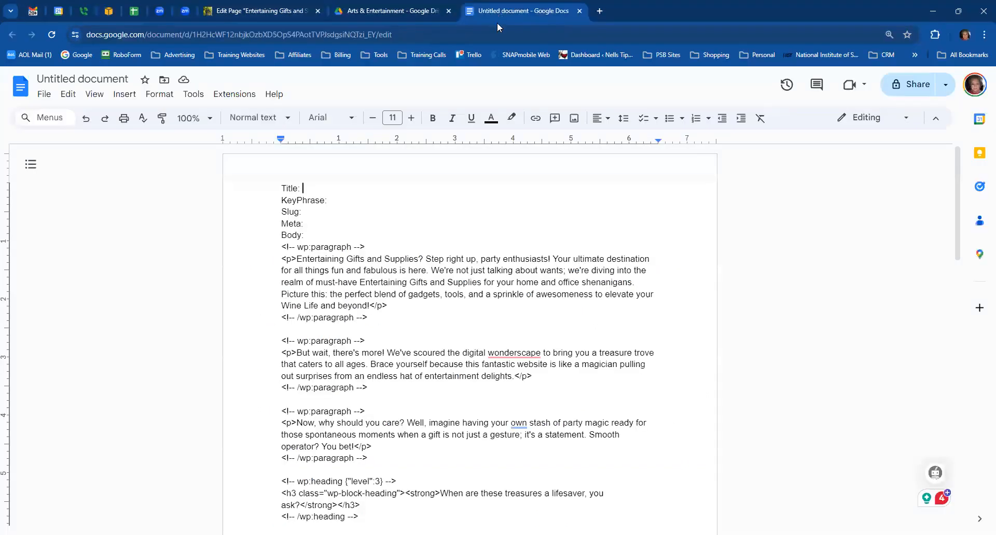
pyautogui.click(345, 193)
pyautogui.hotkey('ctrl', 'v')
# Step: Return the WordPress page to the visual editor and copy its Yoast focus keyphrase "Entertaining Gifts and Supplies" into the document's KeyPhrase line
pyautogui.click(332, 202)
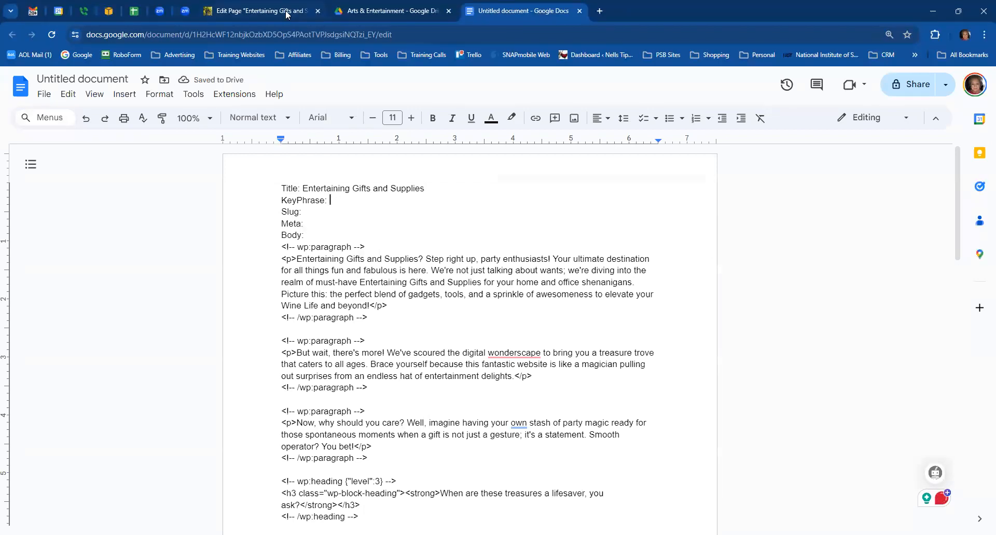
pyautogui.click(288, 13)
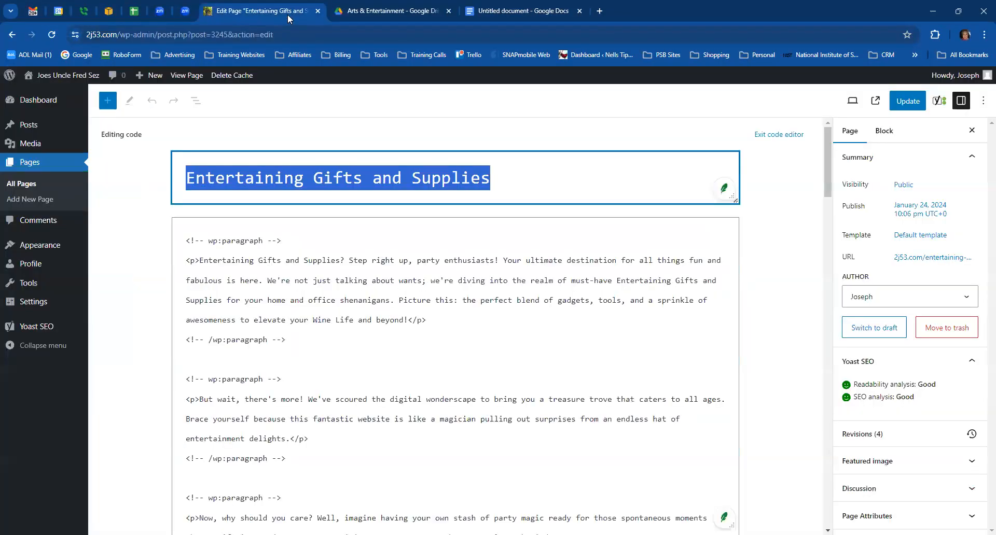
pyautogui.click(778, 135)
pyautogui.scroll(-20, 530, 265)
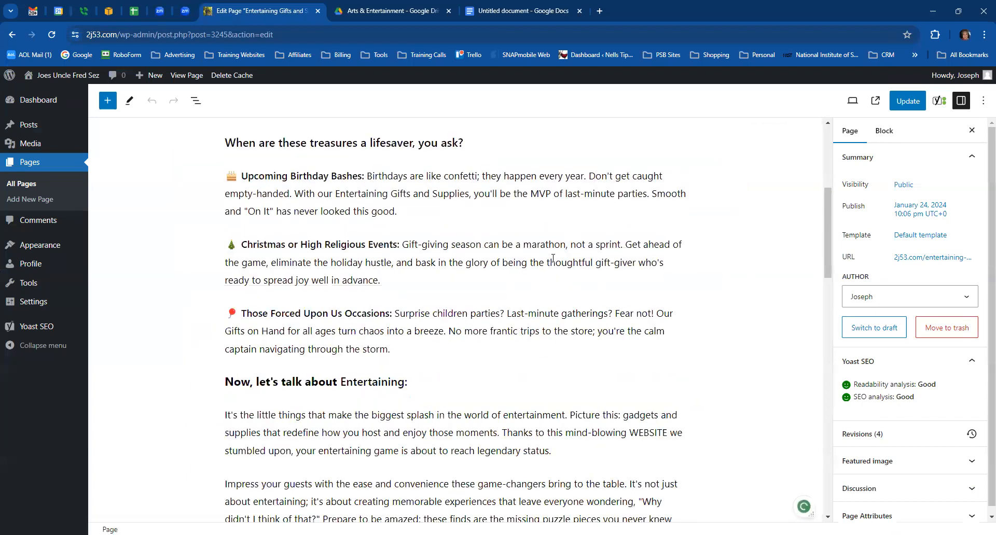
pyautogui.scroll(-1, 530, 265)
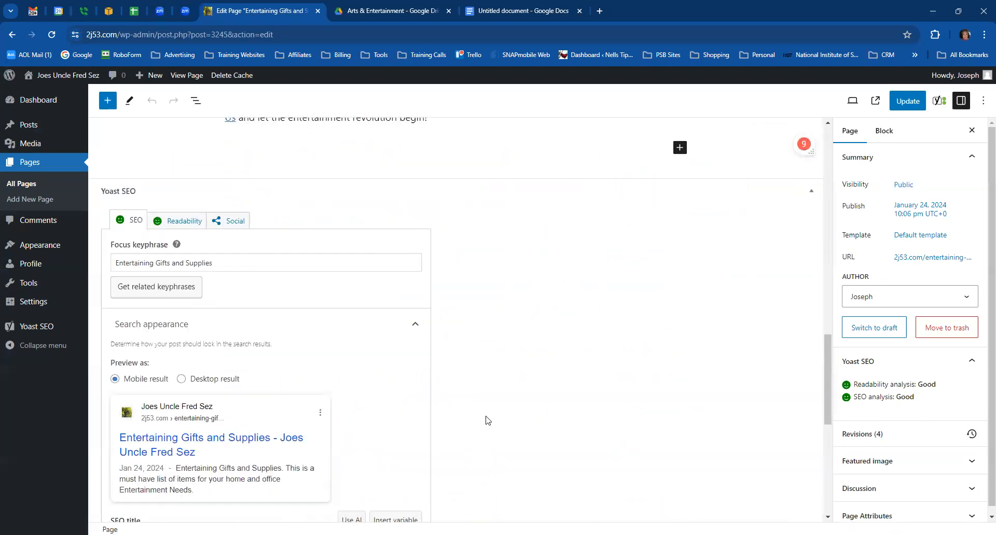
pyautogui.moveTo(221, 264); pyautogui.dragTo(112, 271)
pyautogui.hotkey('ctrl', 'c')
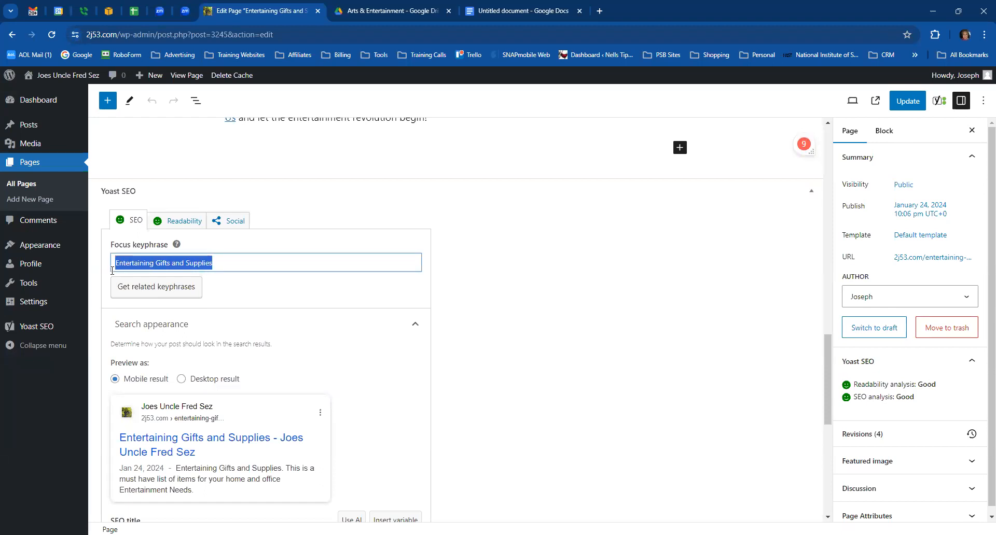
pyautogui.click(530, 14)
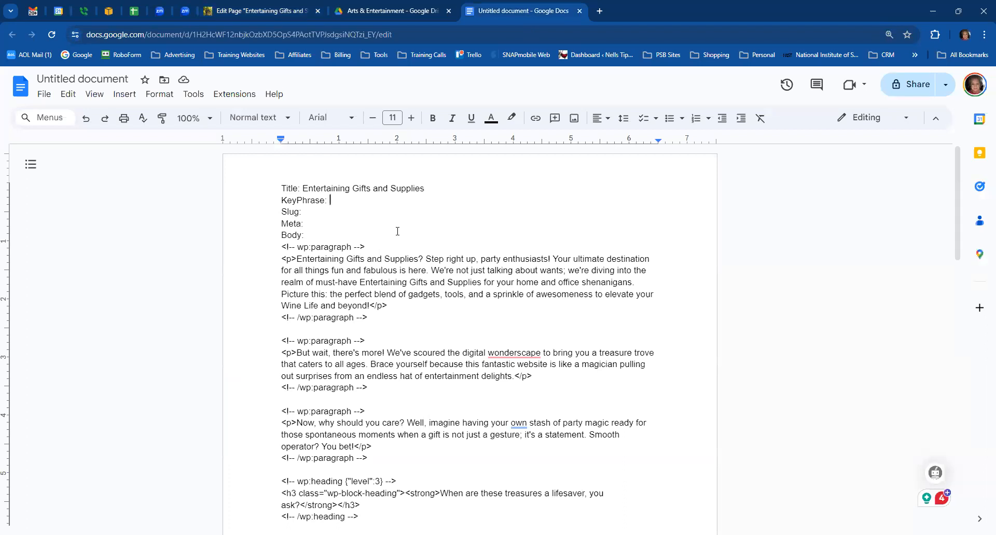
pyautogui.hotkey('ctrl', 'v')
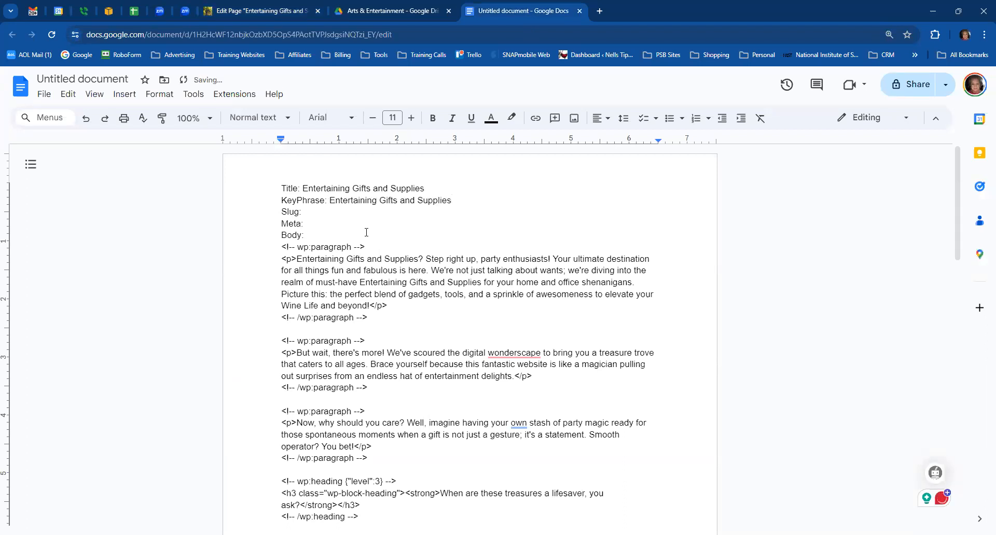
# Step: Copy the page's slug "entertaining-gifts-and-supplies" from the Yoast SEO settings into the document's Slug line
pyautogui.click(312, 211)
pyautogui.click(259, 11)
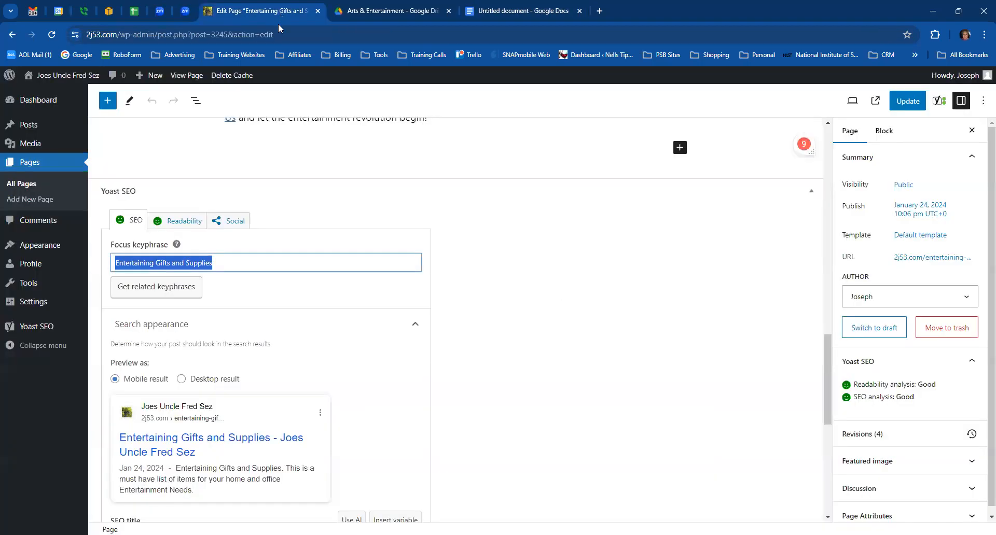
pyautogui.scroll(-3, 325, 375)
pyautogui.scroll(-2, 325, 375)
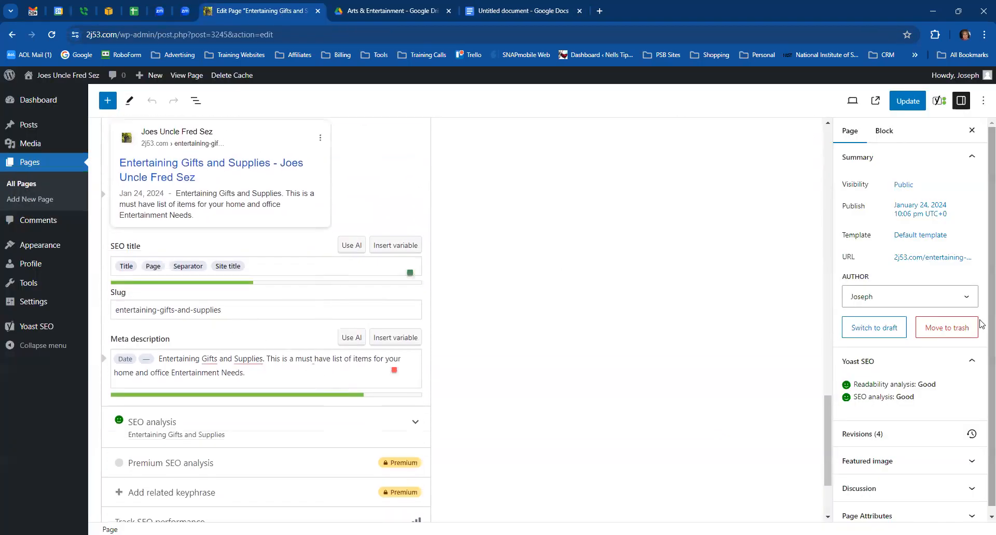
pyautogui.moveTo(222, 310); pyautogui.dragTo(116, 310)
pyautogui.hotkey('ctrl', 'c')
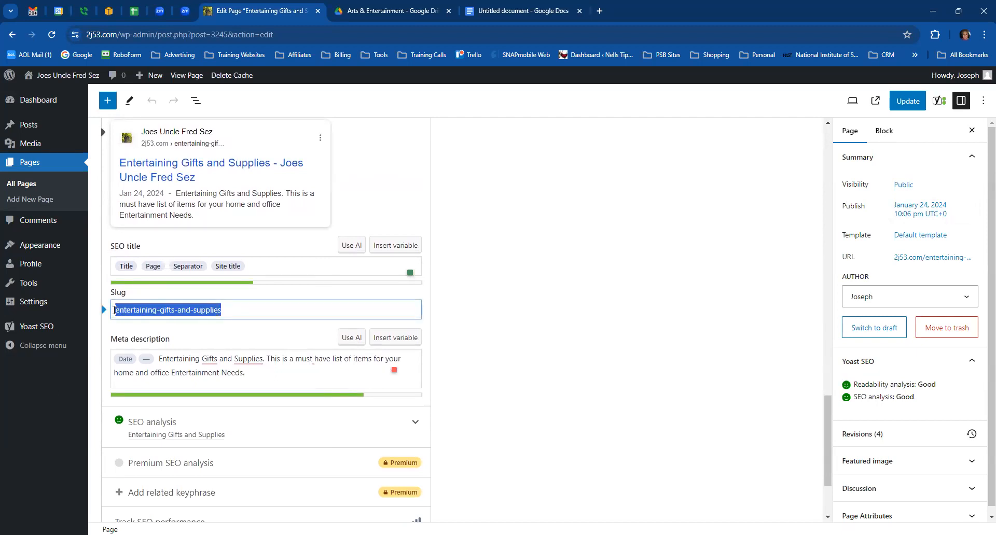
pyautogui.click(494, 12)
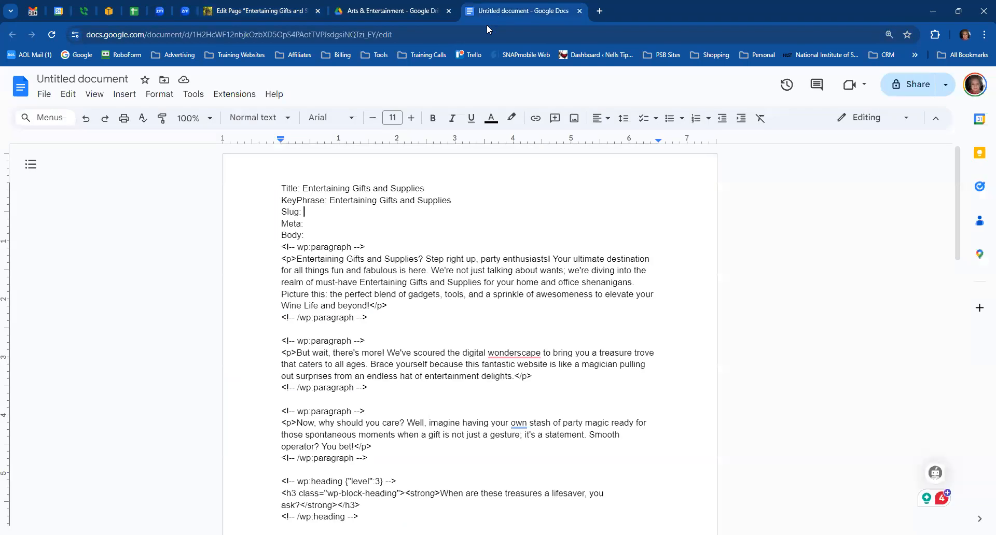
pyautogui.hotkey('ctrl', 'v')
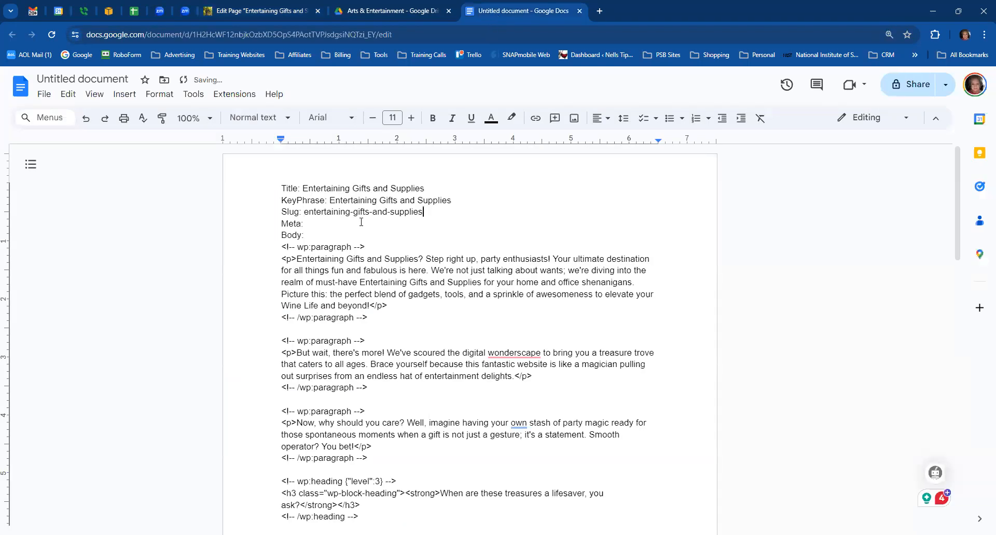
# Step: Copy the page's meta description text, without the date variable, from the Yoast SEO settings into the document's Meta line
pyautogui.click(345, 223)
pyautogui.click(265, 11)
pyautogui.moveTo(159, 361); pyautogui.dragTo(253, 373)
pyautogui.hotkey('ctrl', 'c')
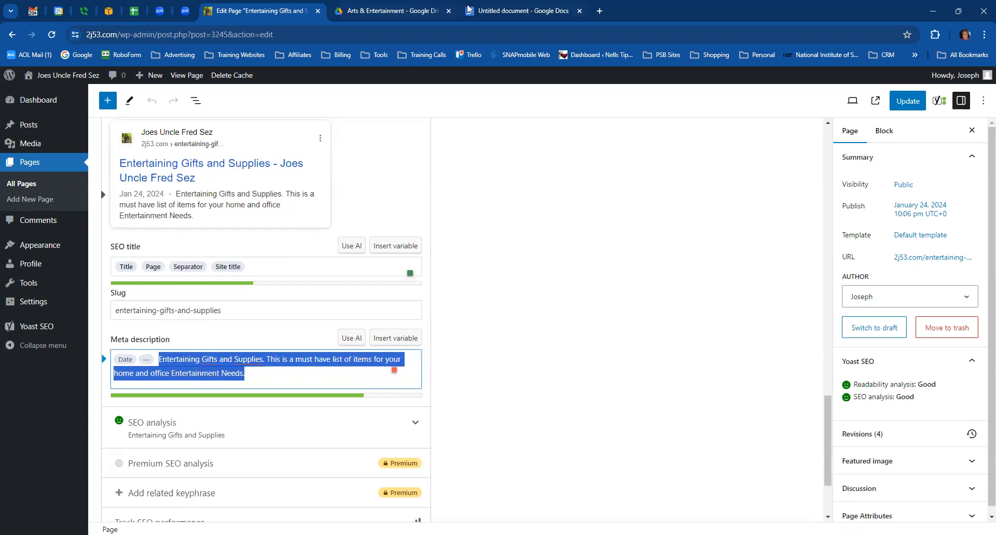
pyautogui.click(506, 14)
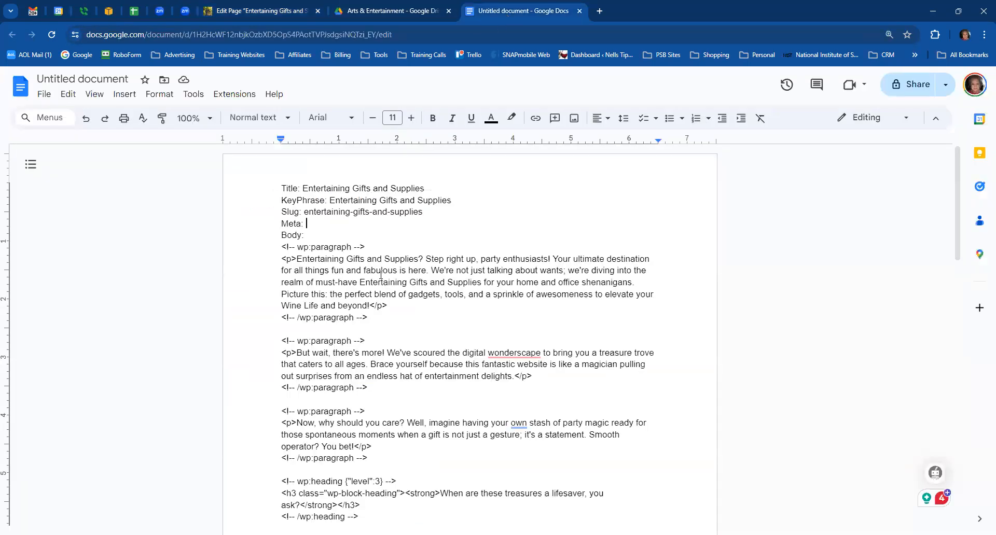
pyautogui.hotkey('ctrl', 'v')
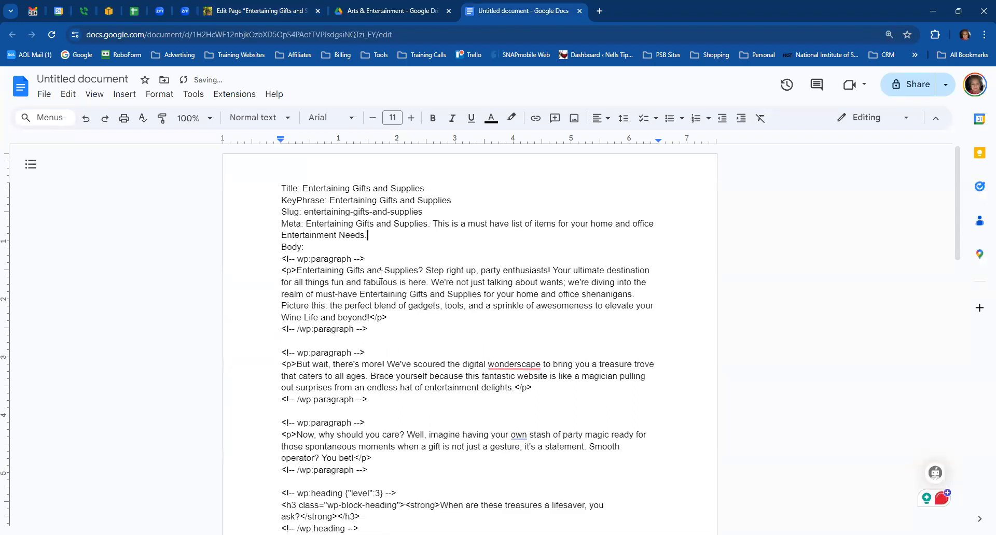
# Step: Name the document "Entertaining Gifts and Supplies", removing the "Title:" prefix from the suggested name
pyautogui.click(58, 78)
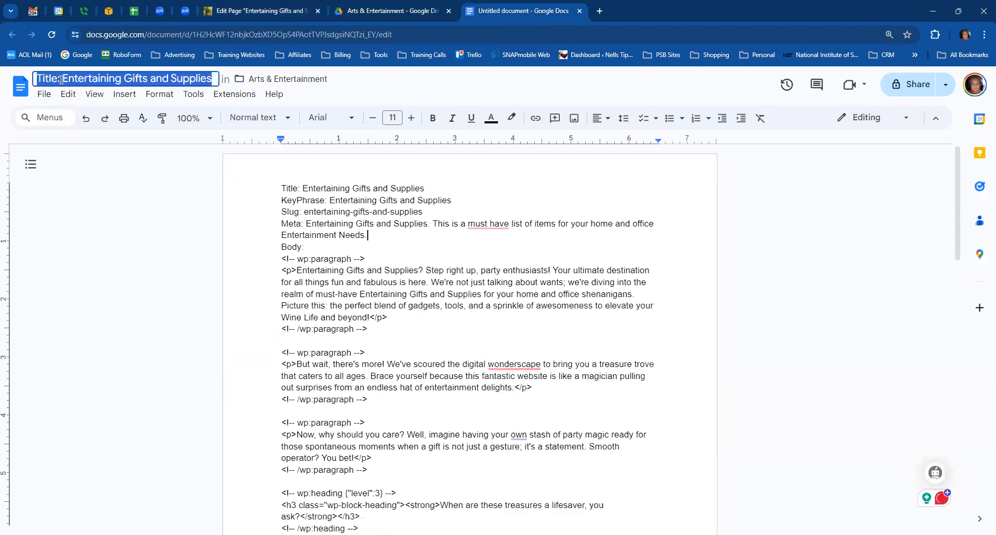
pyautogui.click(61, 79)
pyautogui.press('BackSpace')
pyautogui.moveTo(57, 79); pyautogui.dragTo(34, 82)
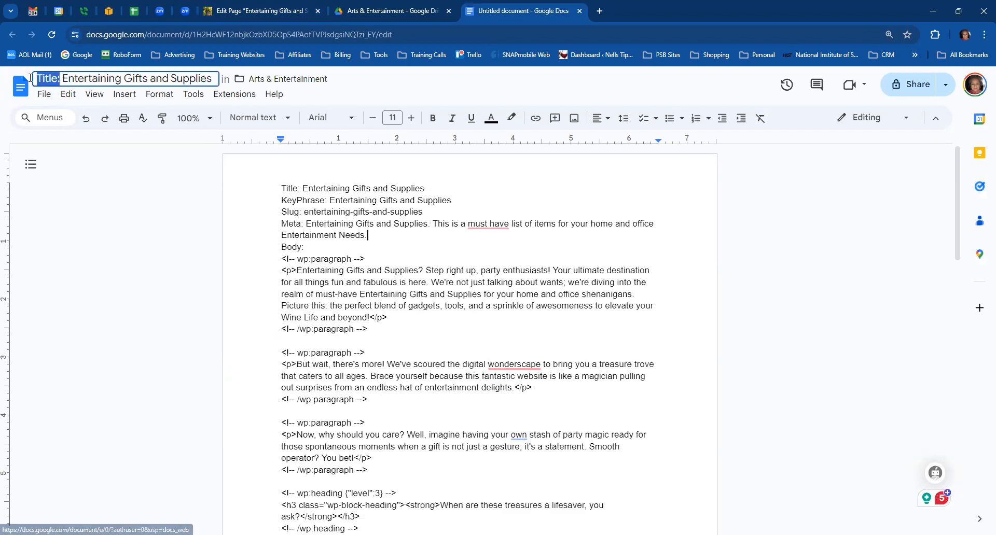
pyautogui.press('BackSpace')
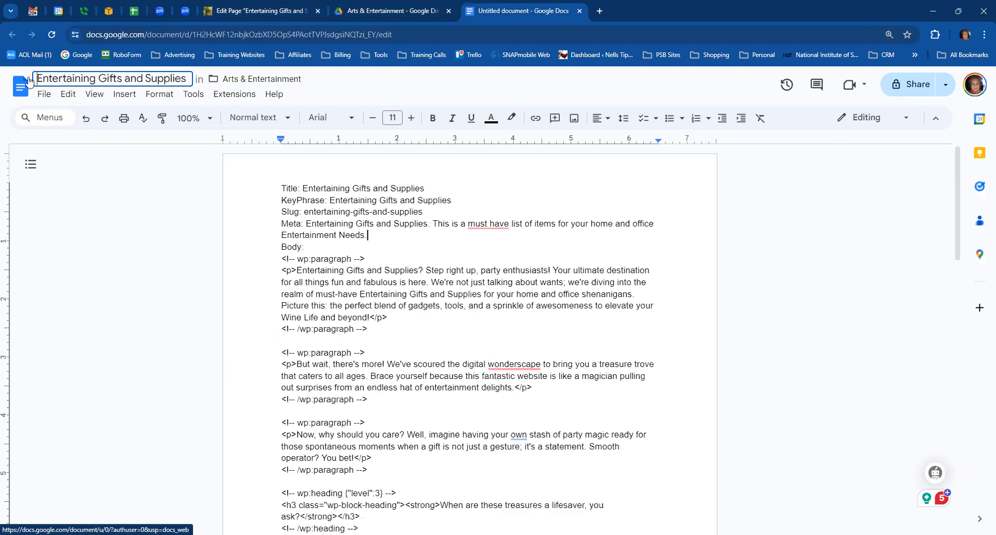
pyautogui.click(130, 172)
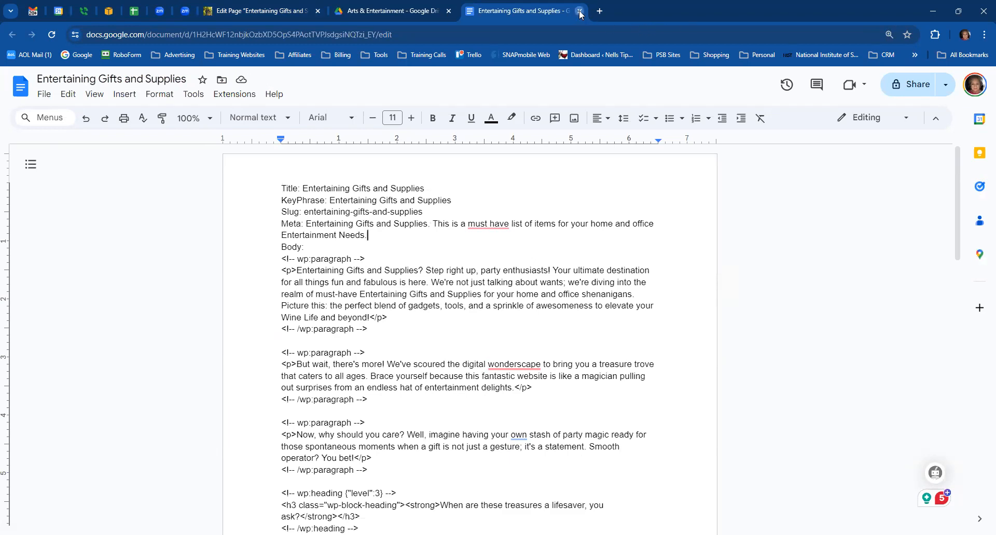
# Step: Close the finished document and open the next untitled template document in the Arts & Entertainment folder
pyautogui.hotkey('ctrl', 'w')
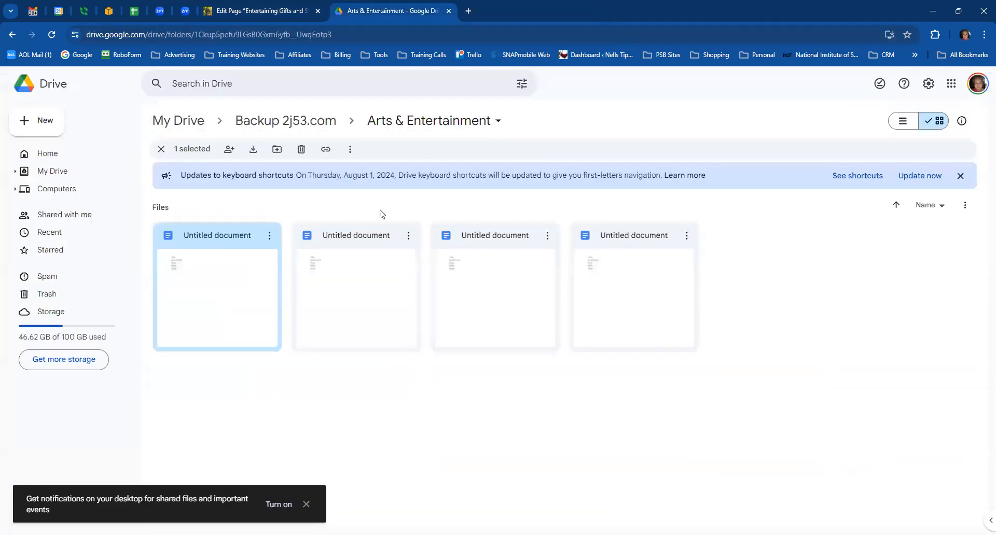
pyautogui.click(346, 276)
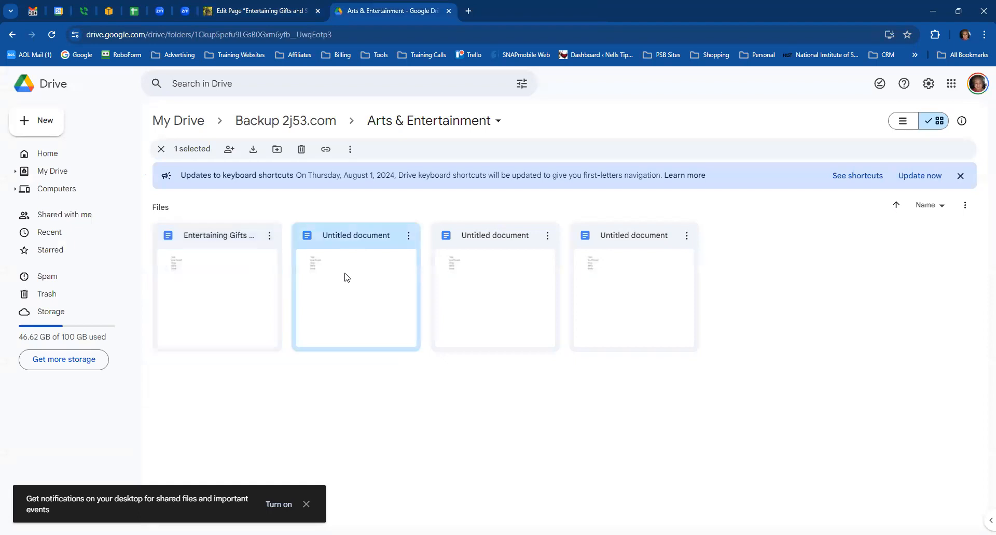
pyautogui.doubleClick(346, 277)
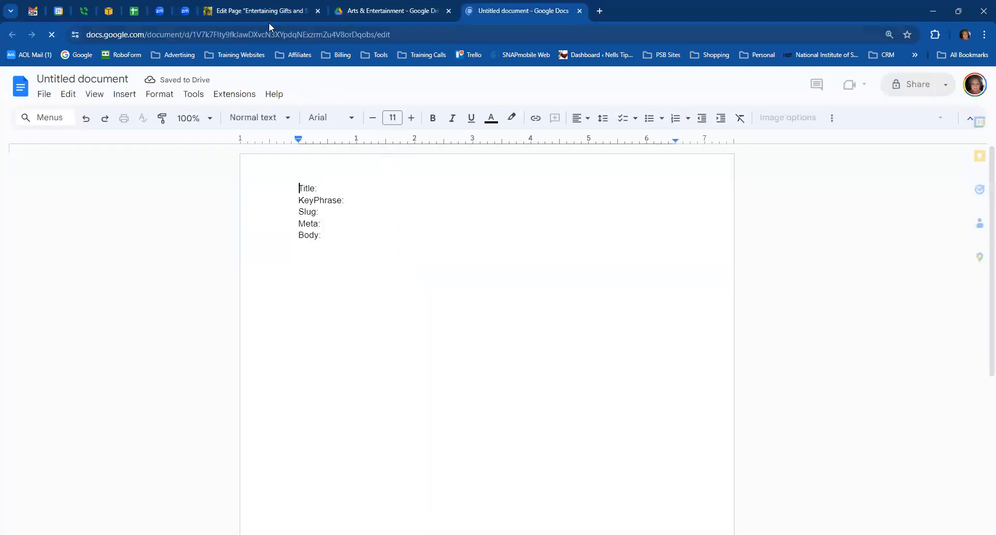
# Step: Switch to WordPress, update the Entertaining Gifts and Supplies page and view it on the live site
pyautogui.click(269, 13)
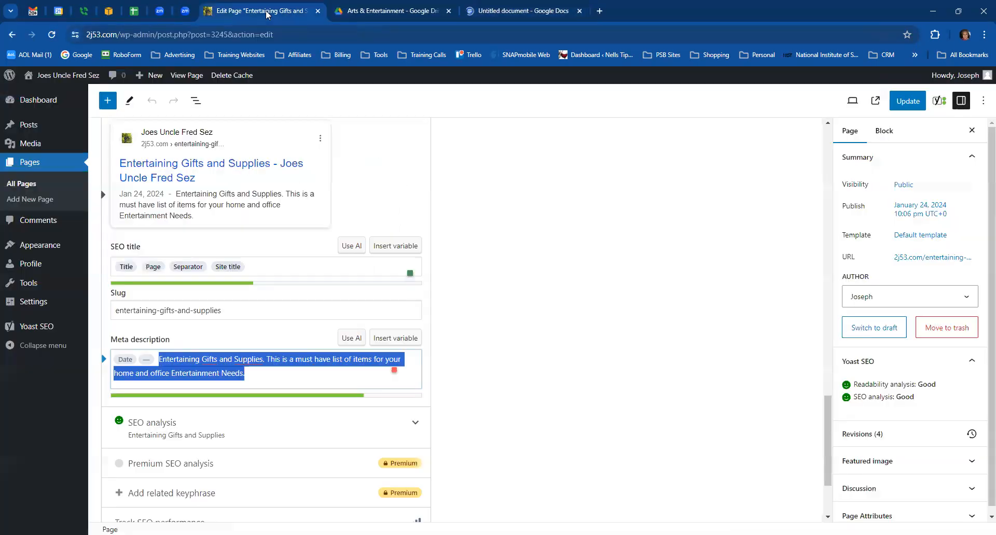
pyautogui.click(908, 103)
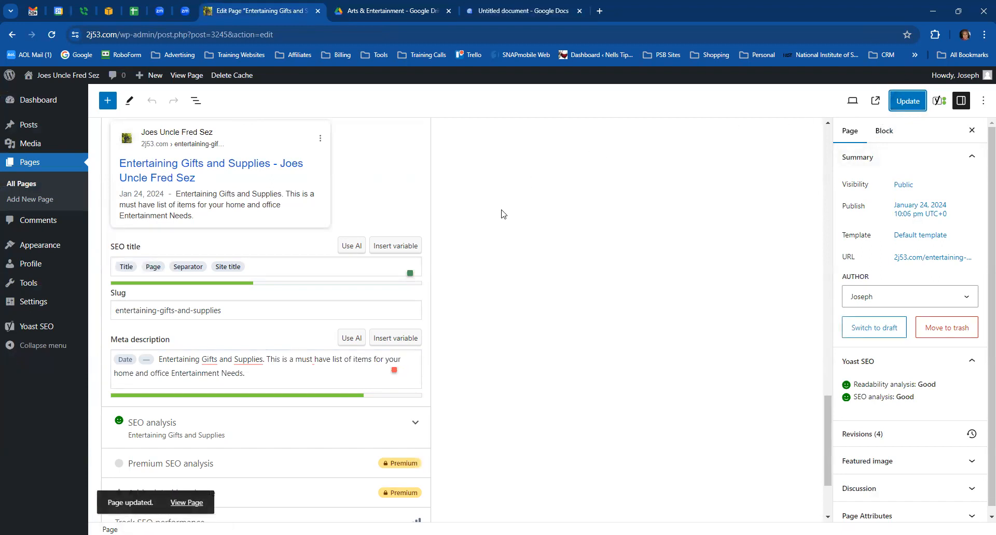
pyautogui.moveTo(56, 76)
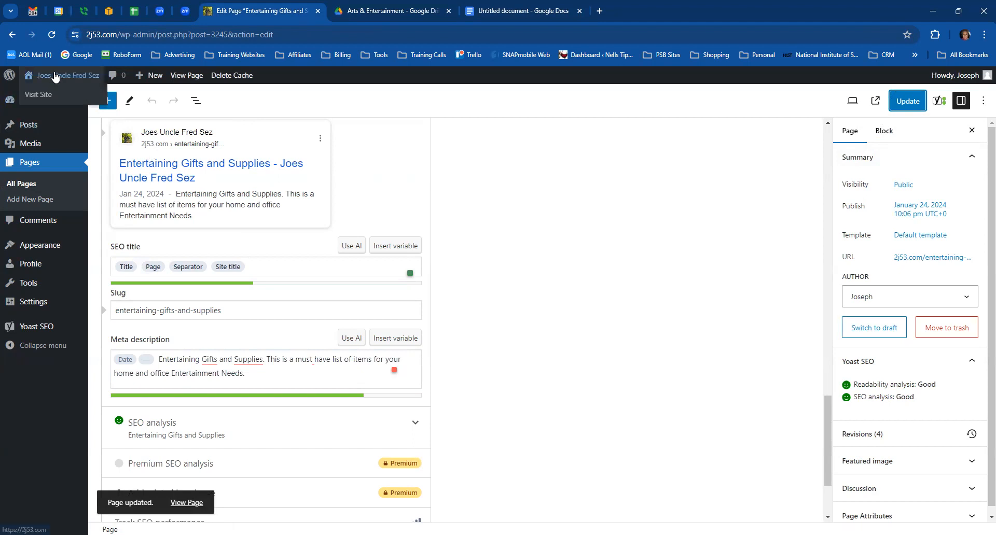
pyautogui.click(196, 504)
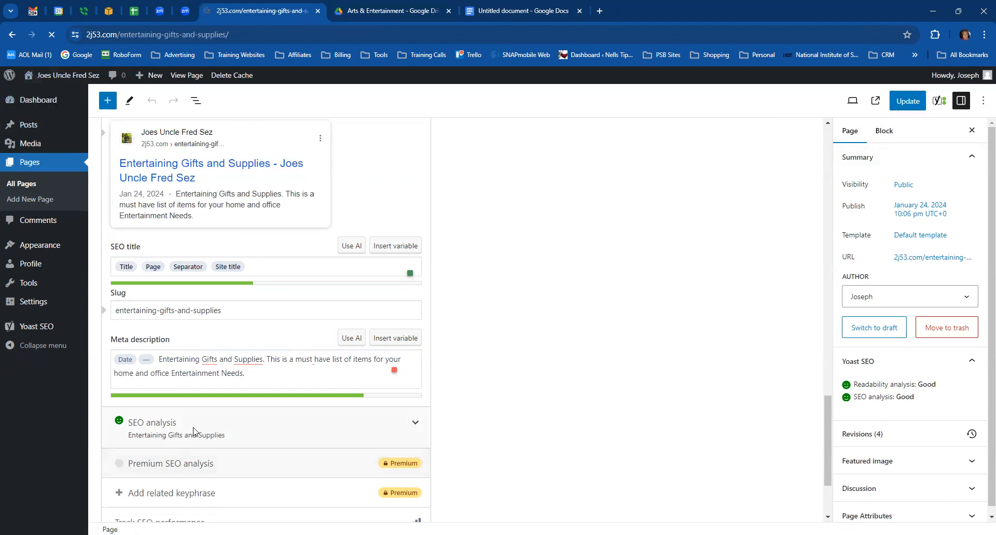
# Step: Go to the site's Arts & Entertainment page, follow its Wine Magic link and open that page for editing
pyautogui.moveTo(189, 285)
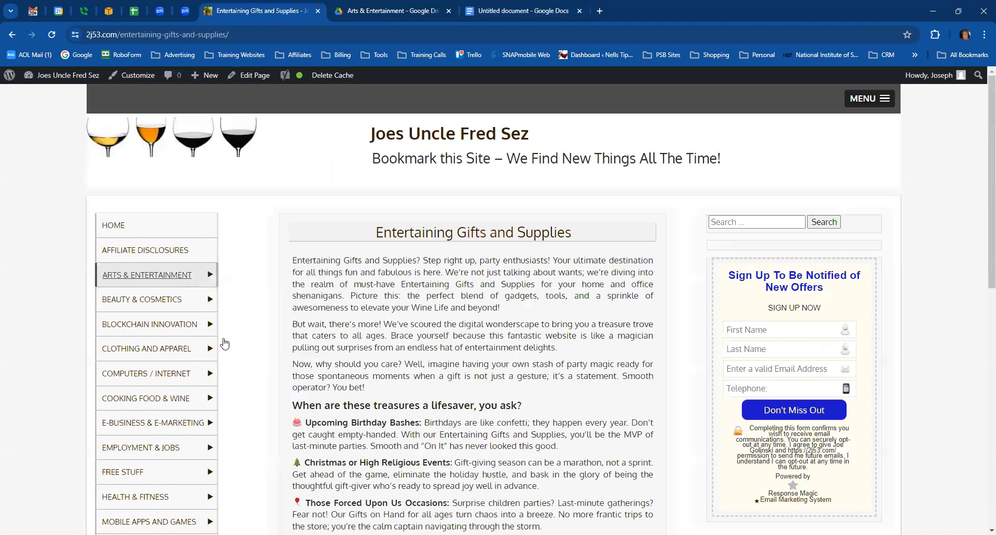
pyautogui.click(163, 282)
pyautogui.scroll(-2, 364, 325)
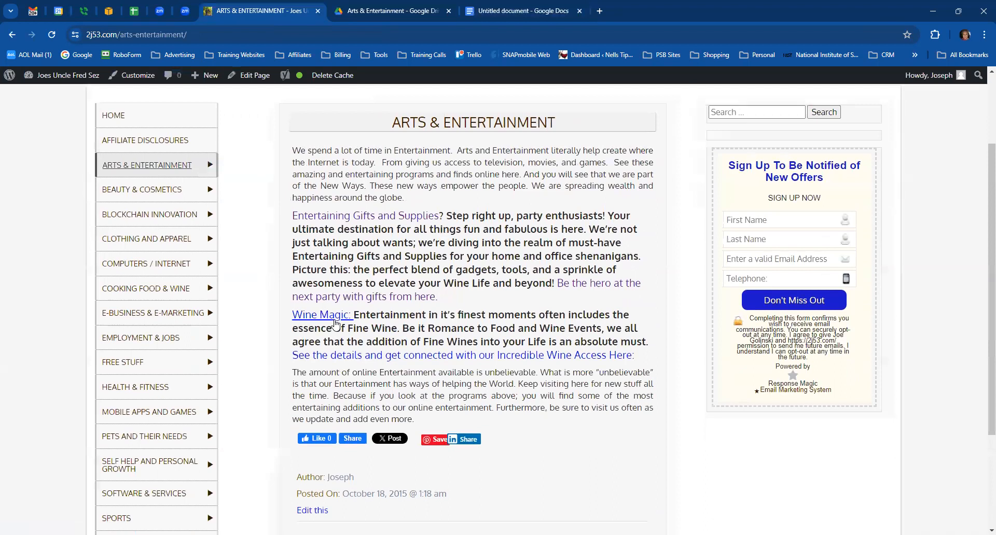
pyautogui.click(335, 319)
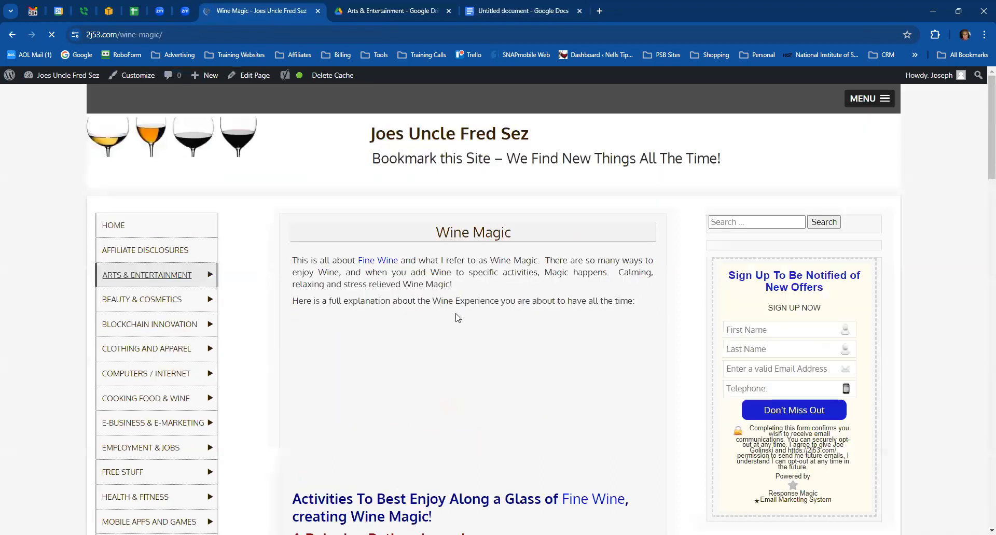
pyautogui.click(260, 82)
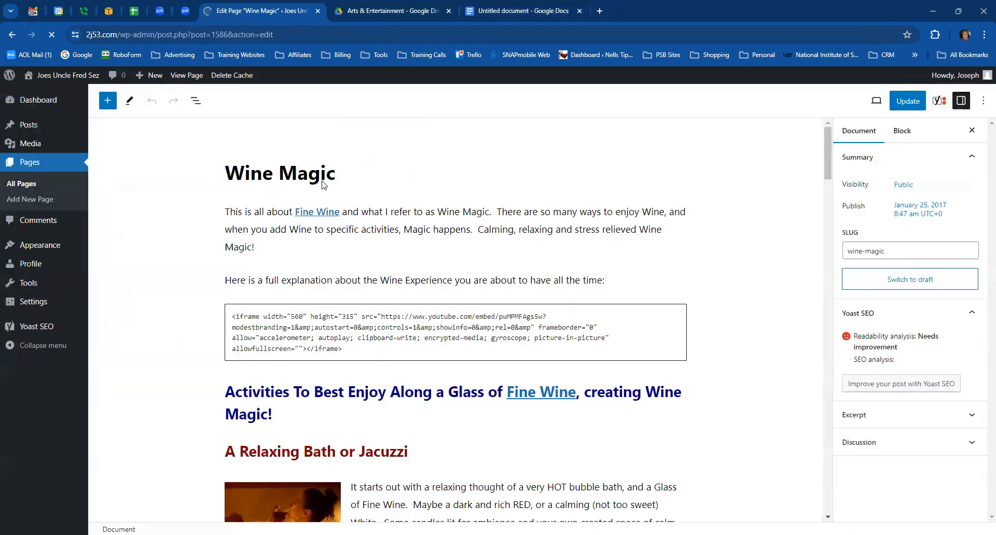
# Step: Show the Wine Magic page in the code editor and copy its full code into the untitled document beneath the Body line
pyautogui.click(982, 101)
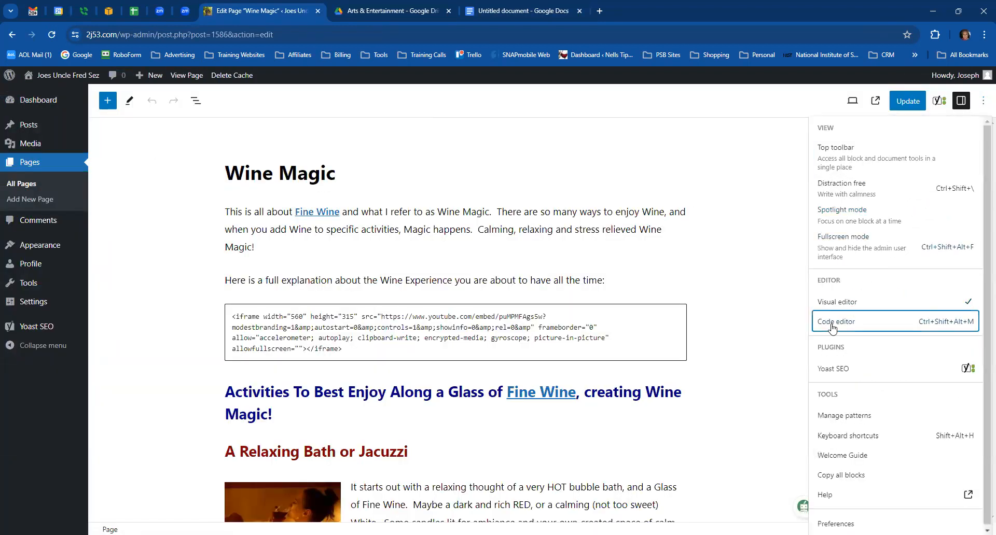
pyautogui.click(837, 322)
pyautogui.click(208, 255)
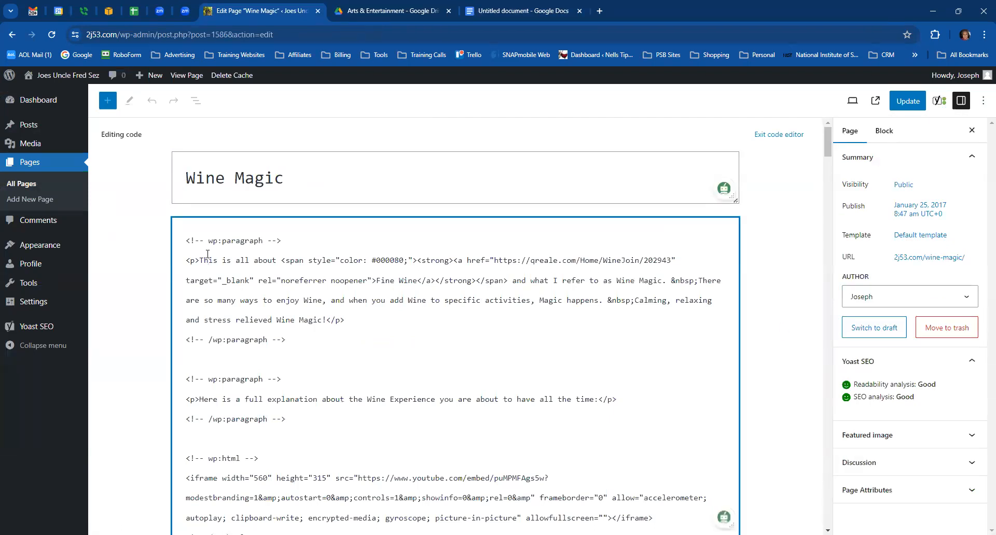
pyautogui.hotkey('ctrl', 'a')
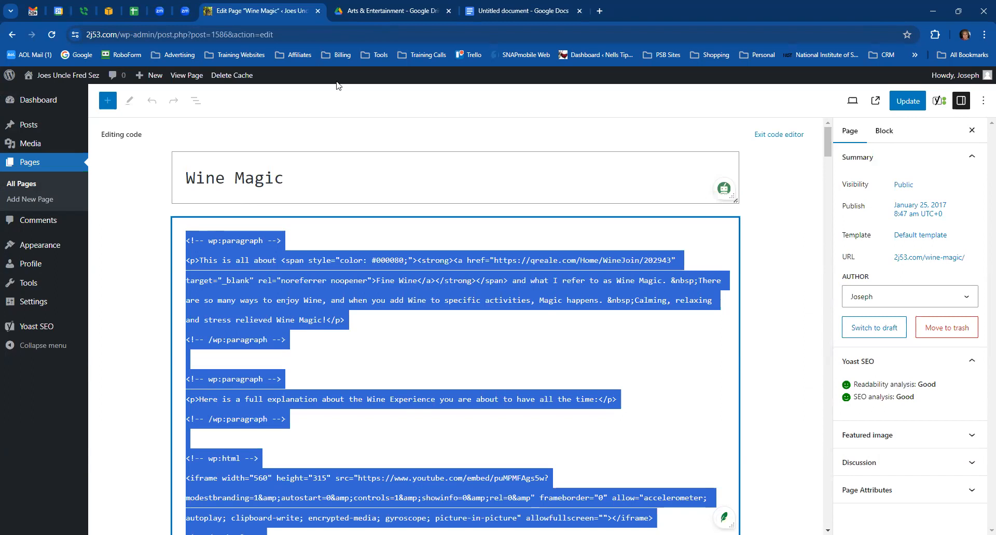
pyautogui.click(511, 11)
pyautogui.click(312, 240)
pyautogui.press('Return')
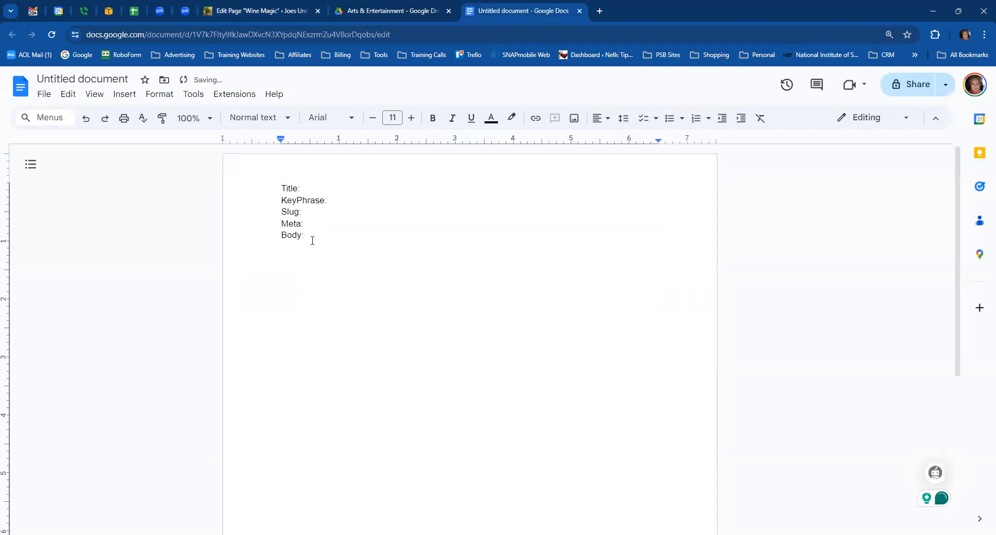
pyautogui.hotkey('ctrl', 'v')
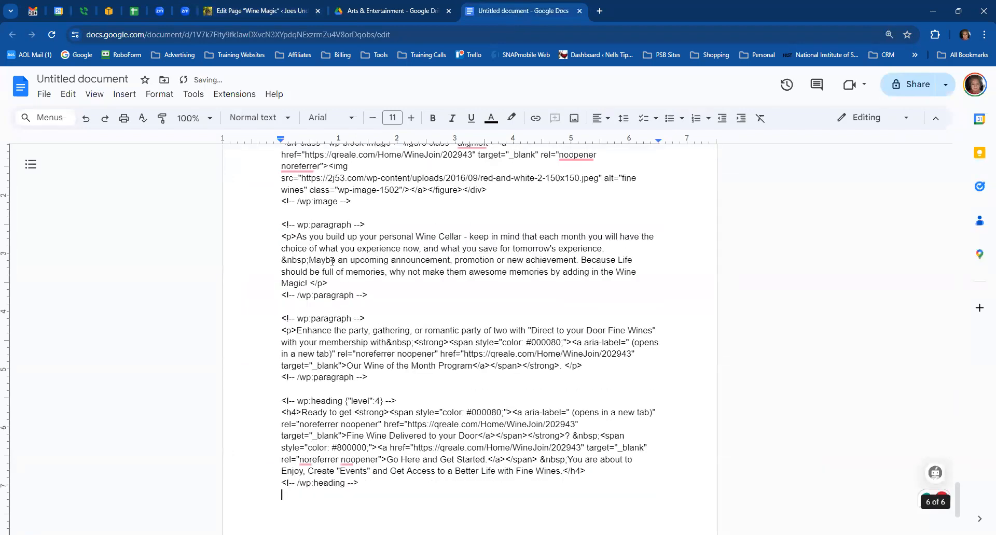
pyautogui.scroll(12, 333, 261)
pyautogui.scroll(-10, 332, 260)
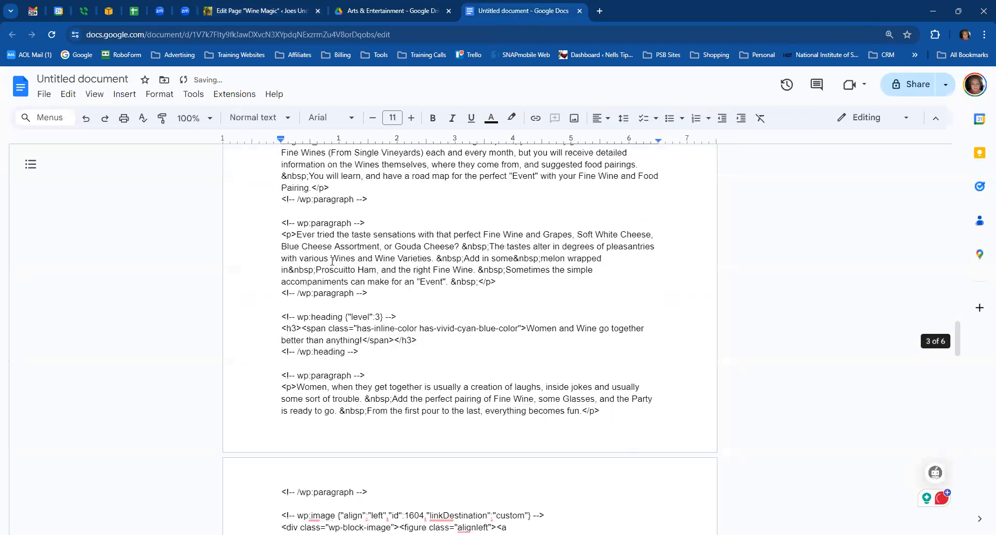
pyautogui.scroll(20, 332, 261)
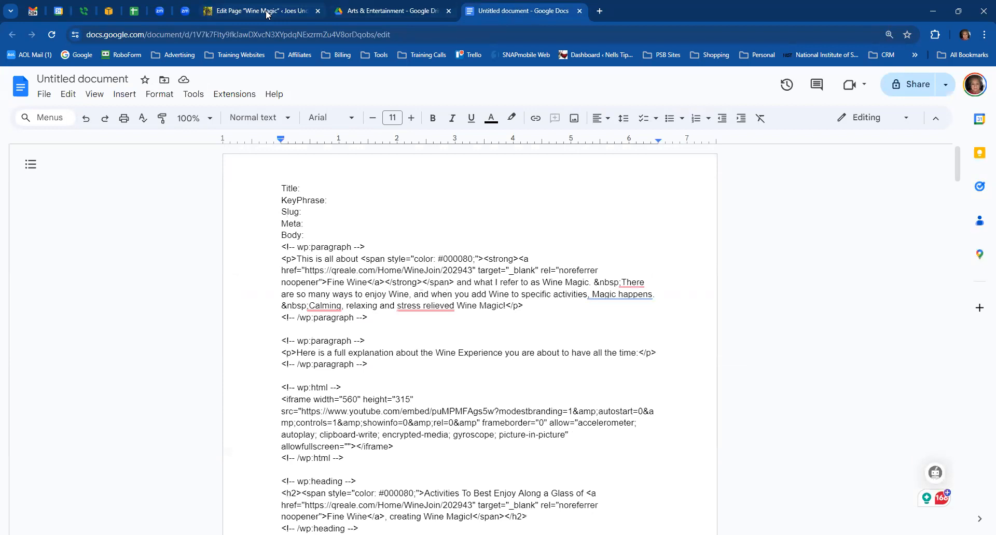
# Step: Copy the page title "Wine Magic" from the WordPress editor into the document's Title line
pyautogui.click(291, 14)
pyautogui.moveTo(294, 180); pyautogui.dragTo(186, 177)
pyautogui.hotkey('ctrl', 'c')
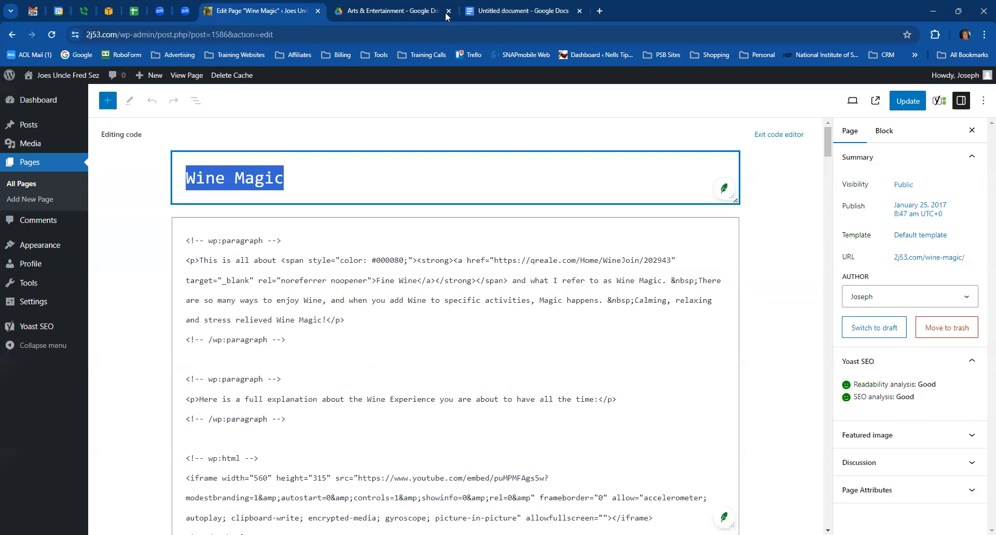
pyautogui.click(505, 10)
pyautogui.click(306, 189)
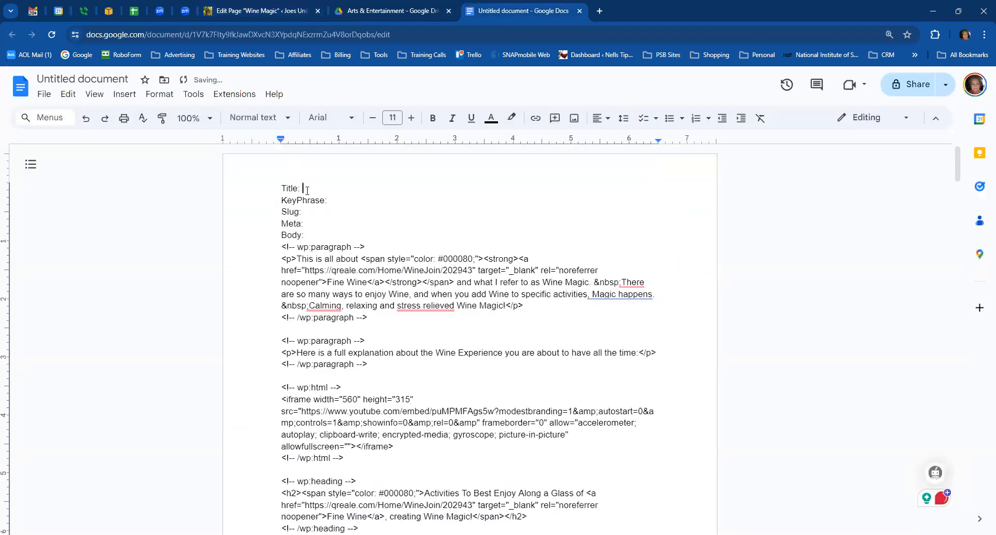
pyautogui.hotkey('ctrl', 'v')
# Step: Return the Wine Magic page to the visual editor and copy its Yoast focus keyphrase "Wine Magic" into the document's KeyPhrase line
pyautogui.click(267, 11)
pyautogui.click(768, 134)
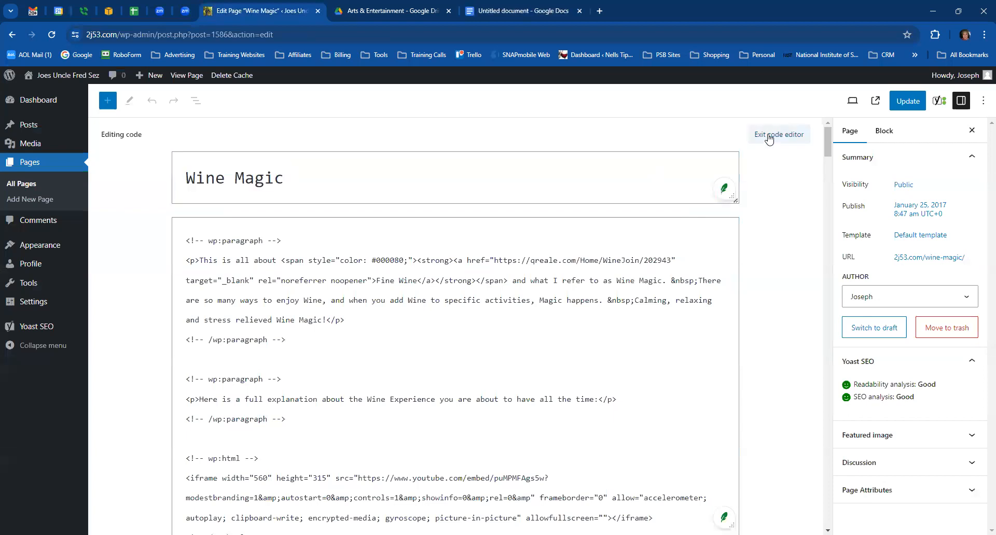
pyautogui.scroll(-15, 605, 339)
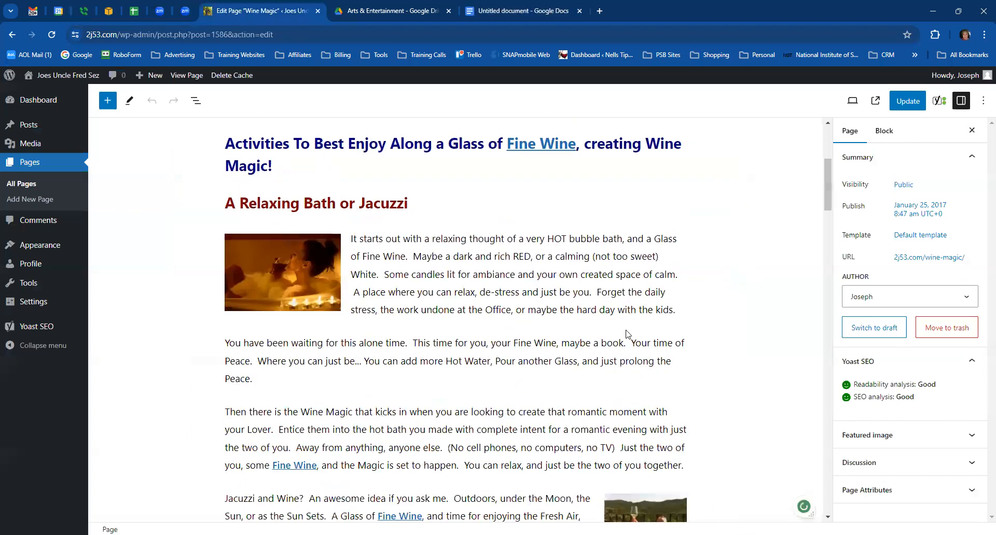
pyautogui.scroll(-15, 623, 339)
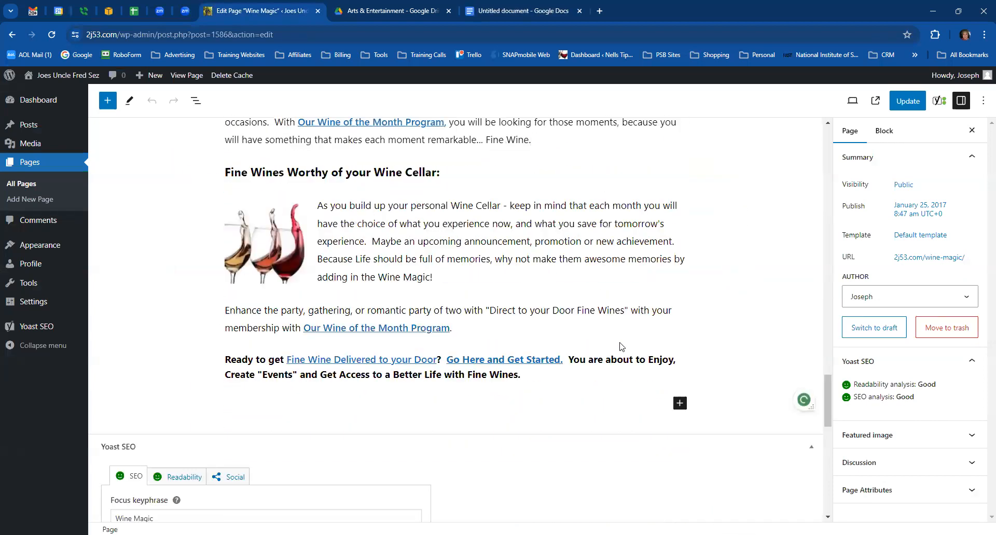
pyautogui.click(155, 244)
pyautogui.moveTo(155, 244); pyautogui.dragTo(108, 245)
pyautogui.hotkey('ctrl', 'c')
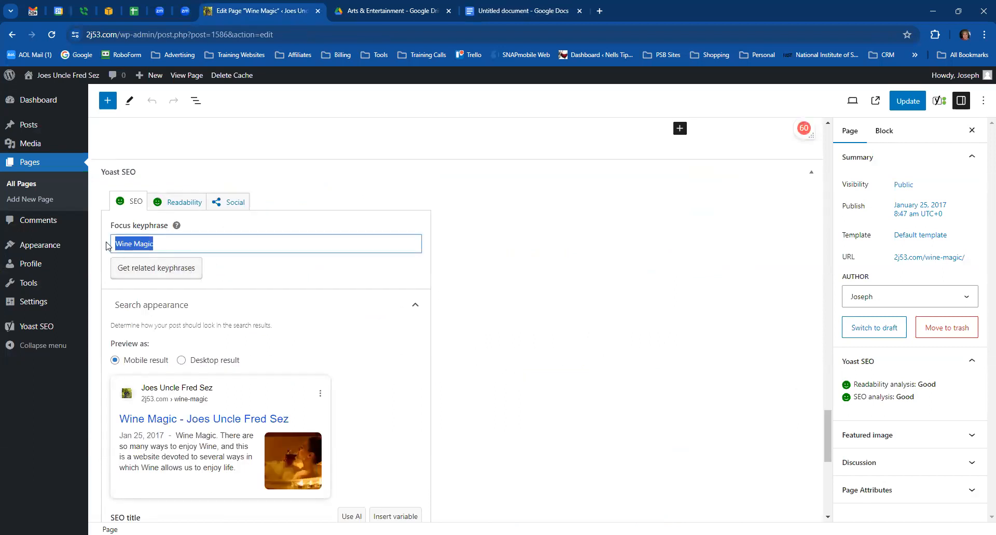
pyautogui.click(482, 11)
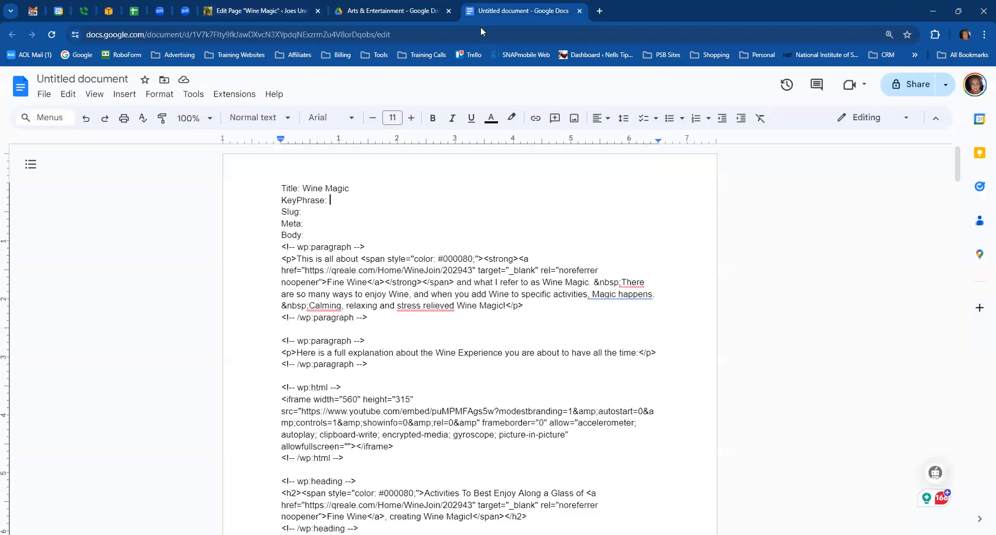
pyautogui.hotkey('ctrl', 'v')
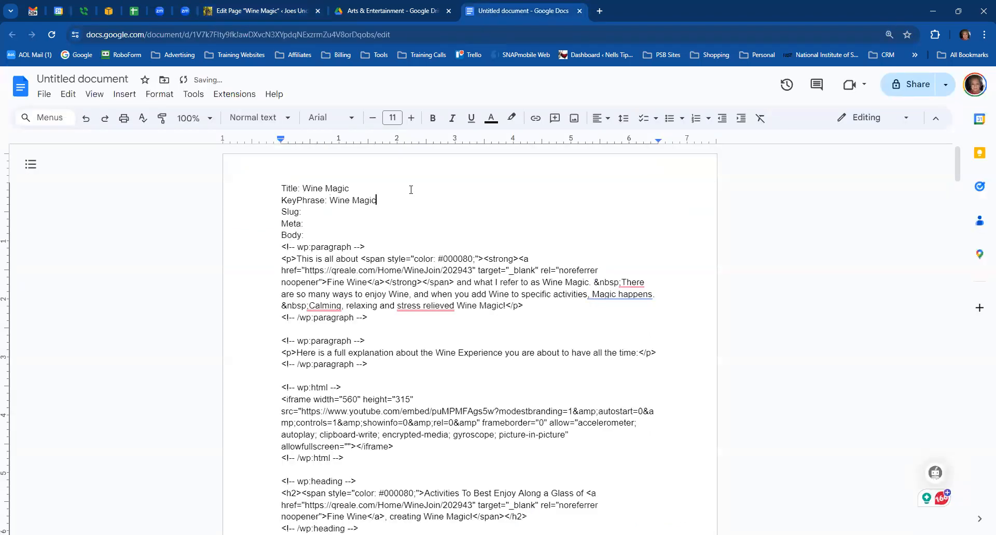
# Step: Copy the page's slug "wine-magic" from the Yoast SEO settings into the document's Slug line
pyautogui.click(250, 11)
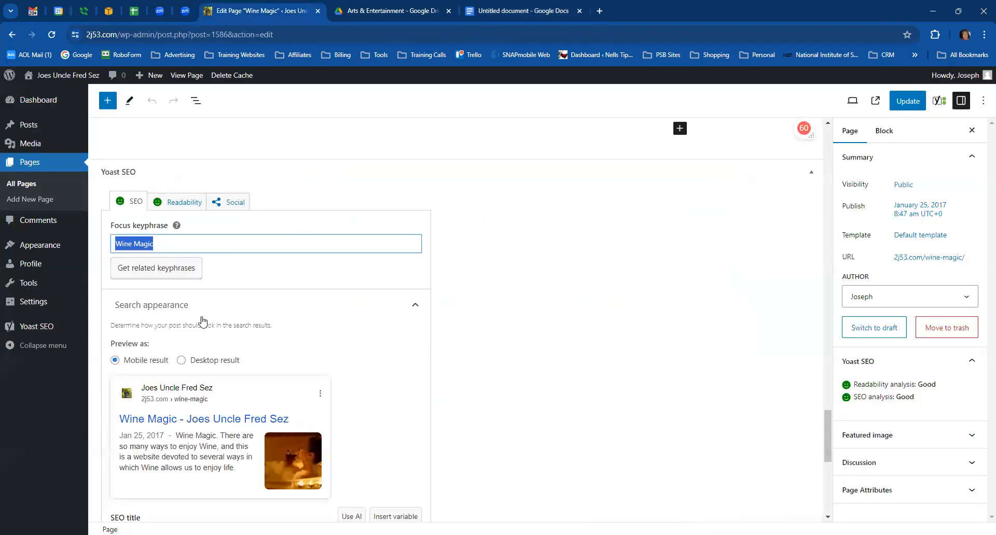
pyautogui.scroll(-4, 202, 353)
pyautogui.moveTo(166, 362); pyautogui.dragTo(101, 372)
pyautogui.hotkey('ctrl', 'c')
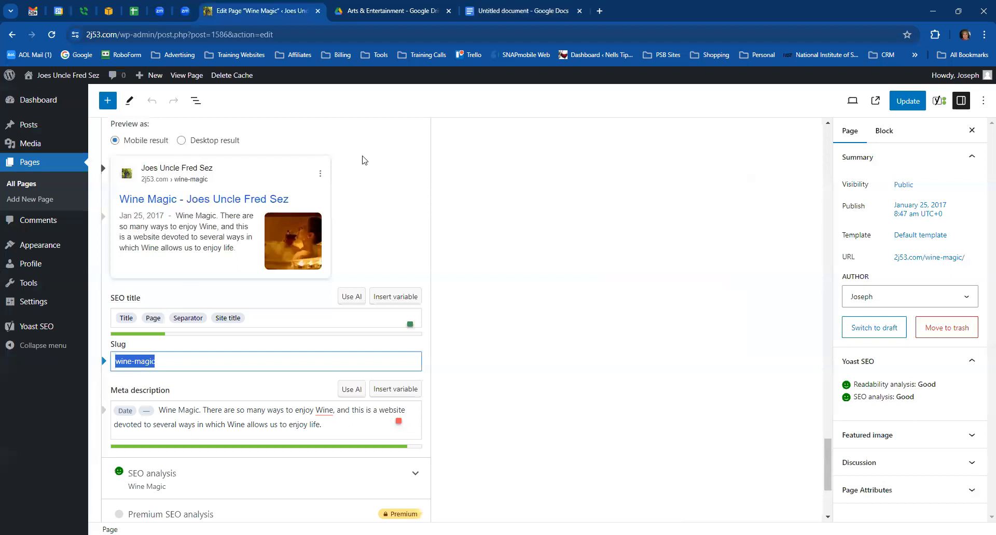
pyautogui.click(517, 14)
pyautogui.click(308, 214)
pyautogui.hotkey('ctrl', 'v')
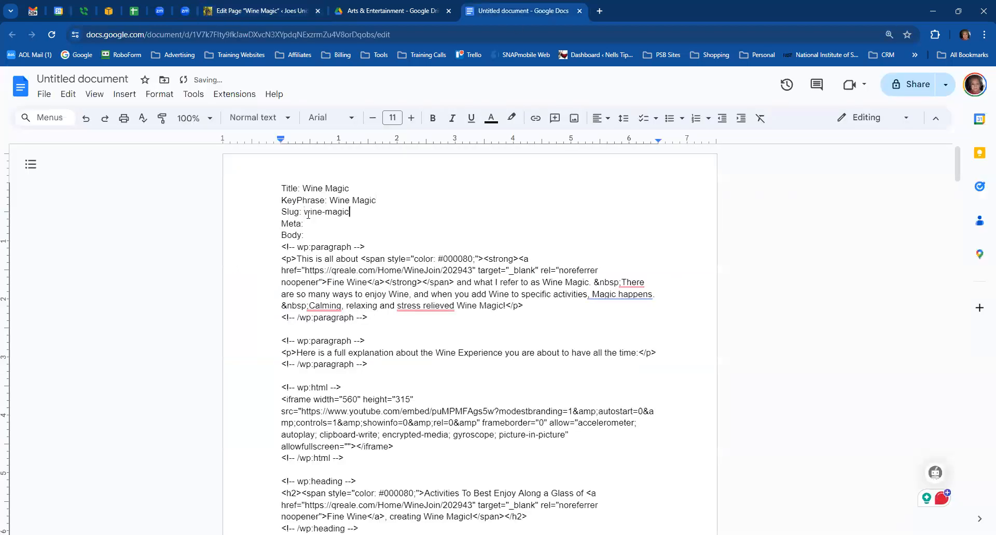
# Step: Copy the Wine Magic page's meta description text from the Yoast SEO settings into the document's Meta line
pyautogui.click(276, 14)
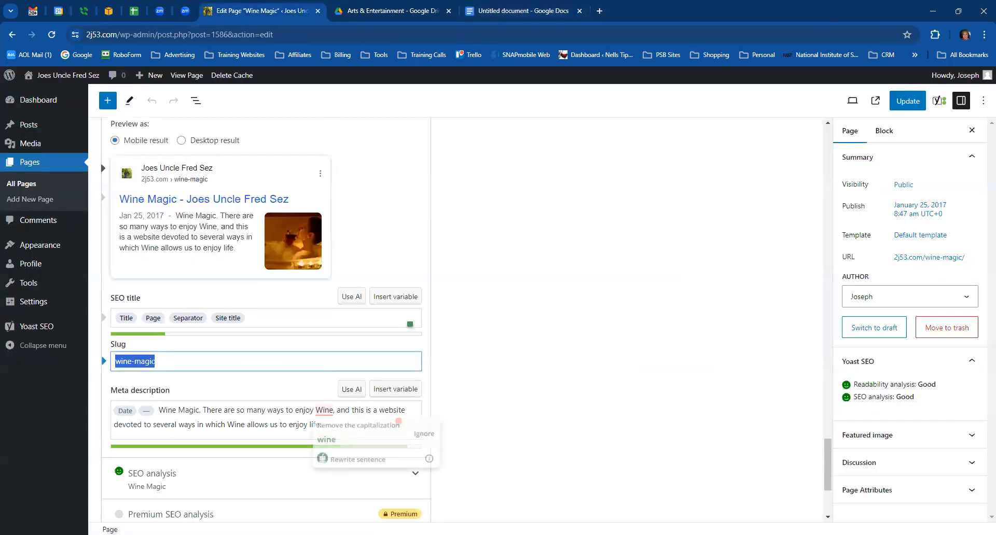
pyautogui.moveTo(159, 409); pyautogui.dragTo(340, 430)
pyautogui.hotkey('ctrl', 'c')
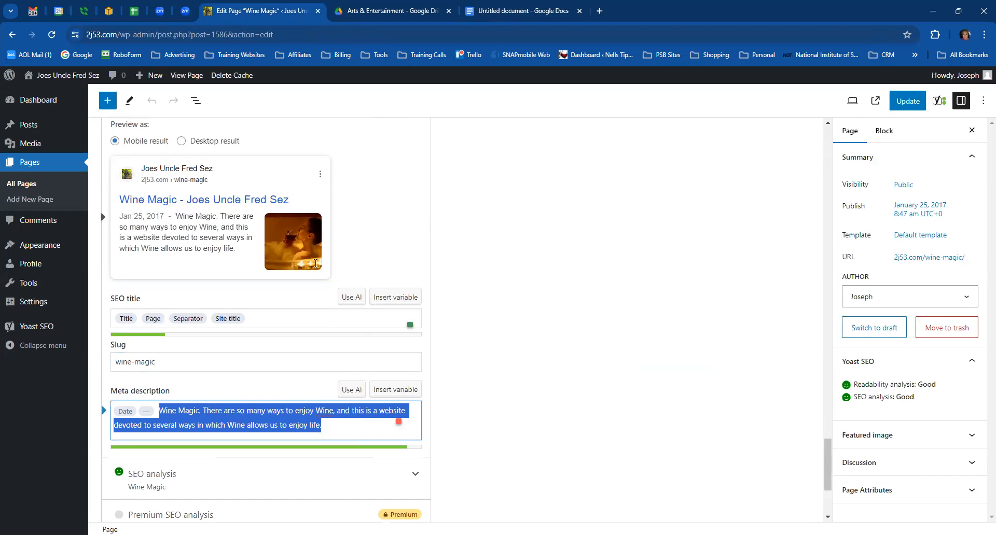
pyautogui.click(485, 13)
pyautogui.click(314, 223)
pyautogui.hotkey('ctrl', 'v')
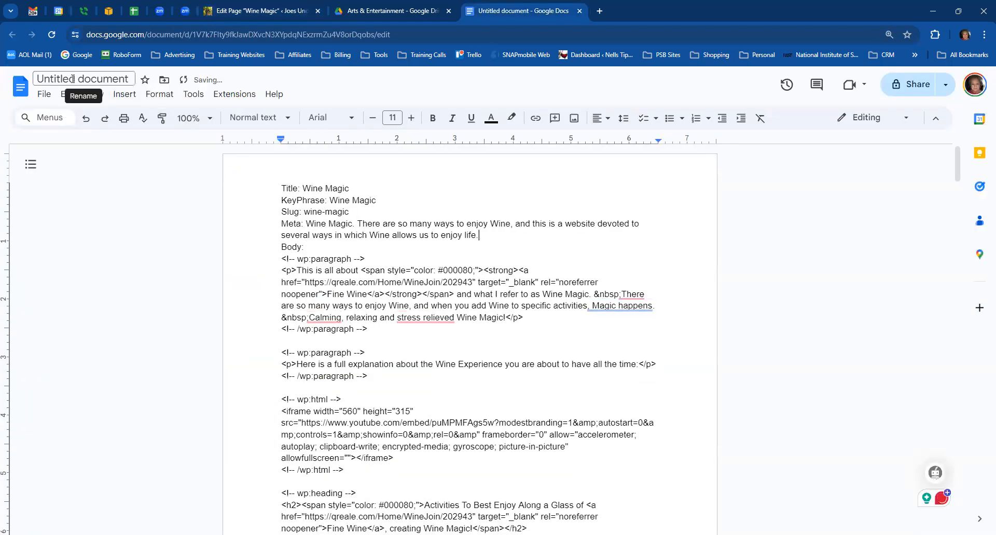
# Step: Rename the untitled document "Wine Magic", without the "Title:" prefix, and close it
pyautogui.click(56, 79)
pyautogui.click(58, 79)
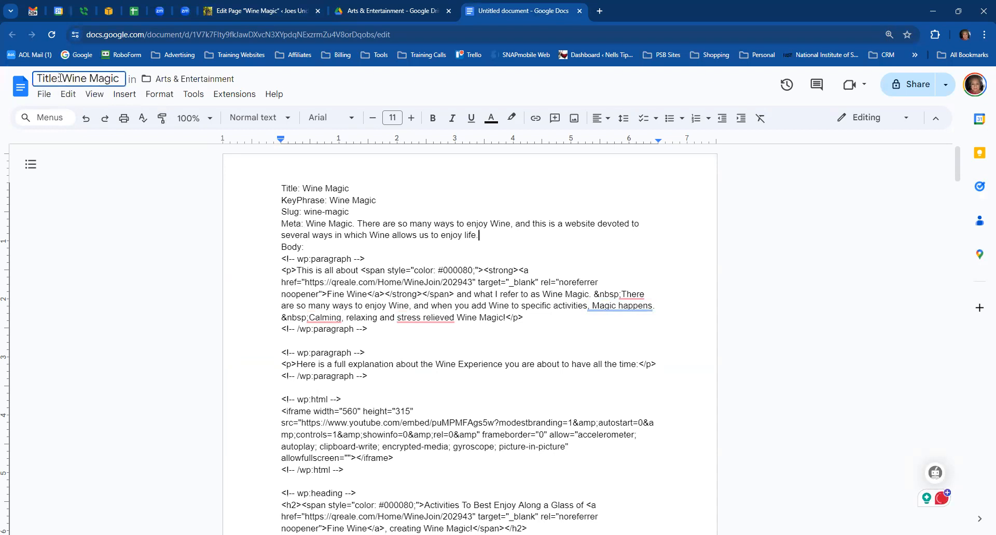
pyautogui.moveTo(60, 78); pyautogui.dragTo(27, 80)
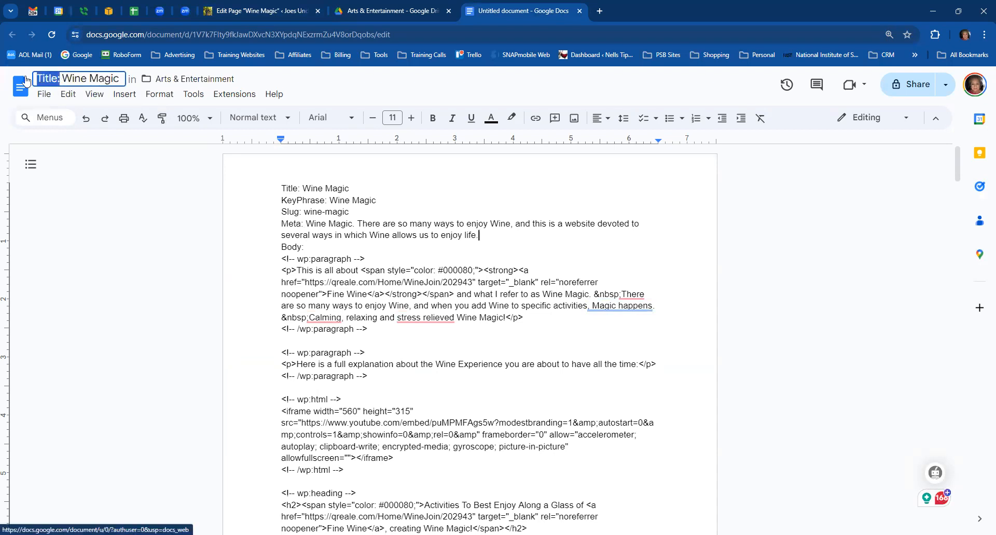
pyautogui.press('BackSpace')
pyautogui.press('Delete')
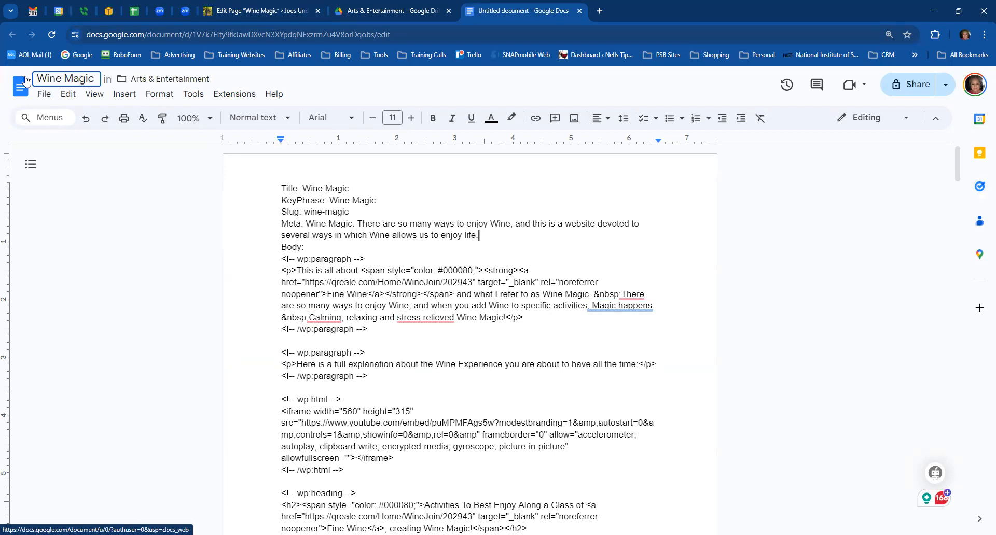
pyautogui.click(97, 169)
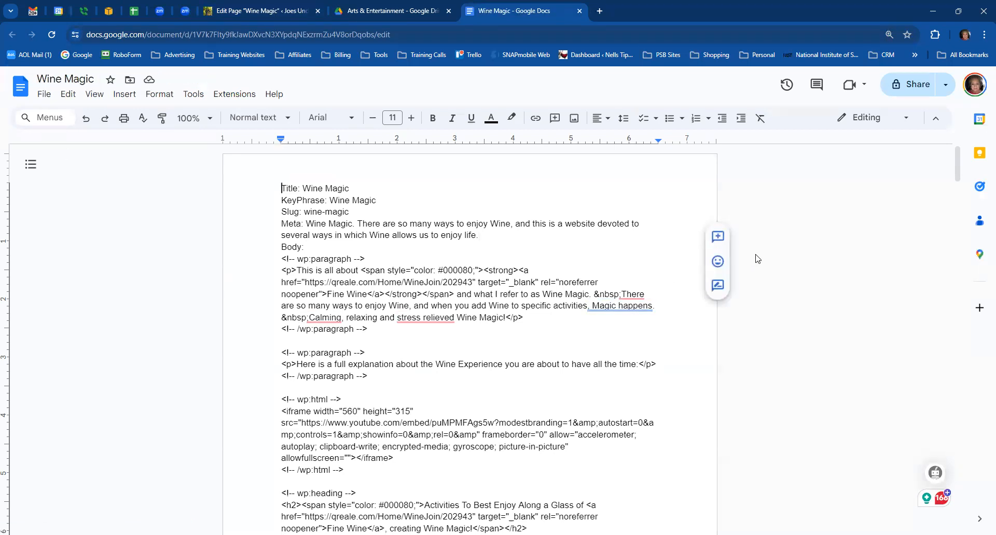
pyautogui.click(580, 11)
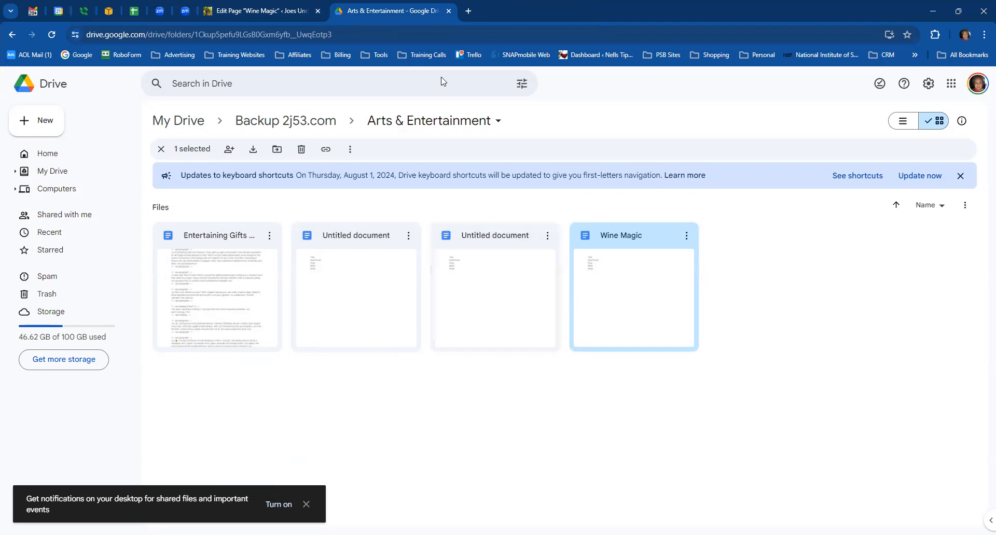
# Step: Save the Wine Magic page in WordPress with Update and view it on the live site
pyautogui.click(275, 14)
pyautogui.click(457, 371)
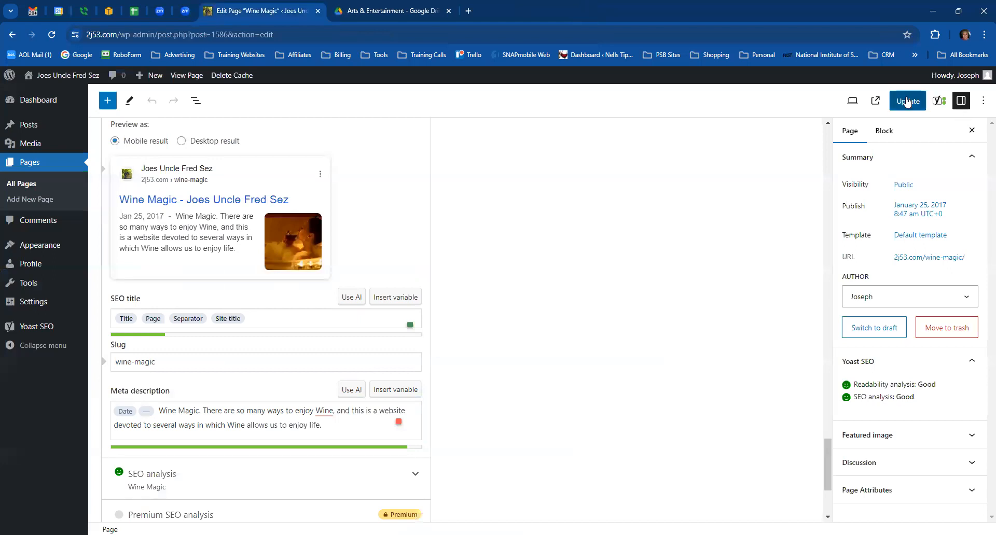
pyautogui.click(908, 101)
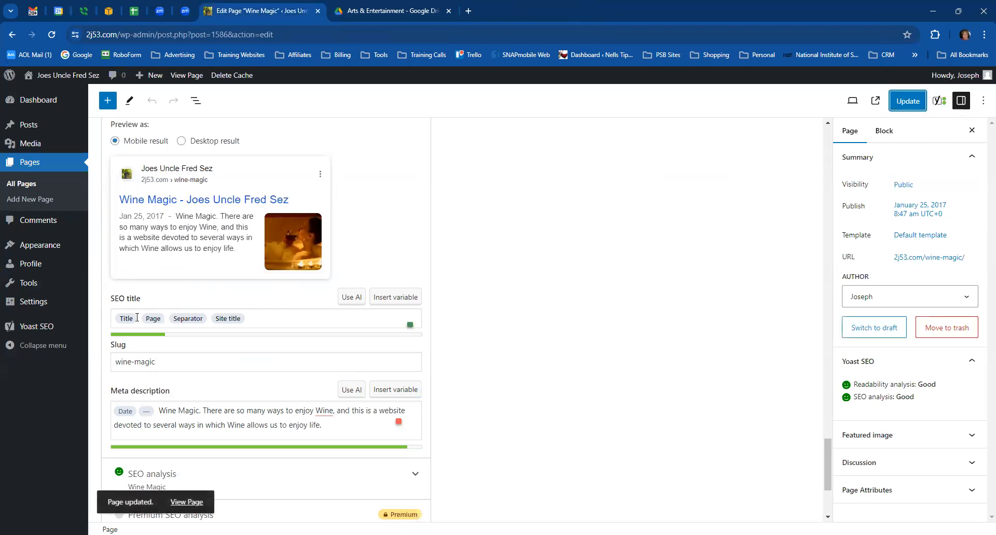
pyautogui.click(189, 502)
# Step: Go to the site's "All Things Arts and Entertainment" page under Arts & Entertainment and open it for editing in WordPress
pyautogui.moveTo(183, 280)
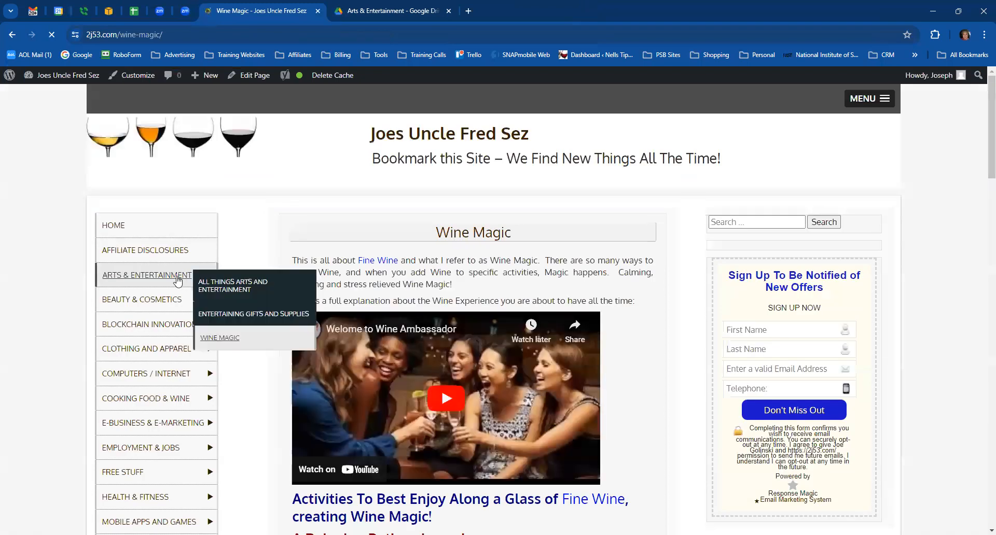
pyautogui.click(226, 293)
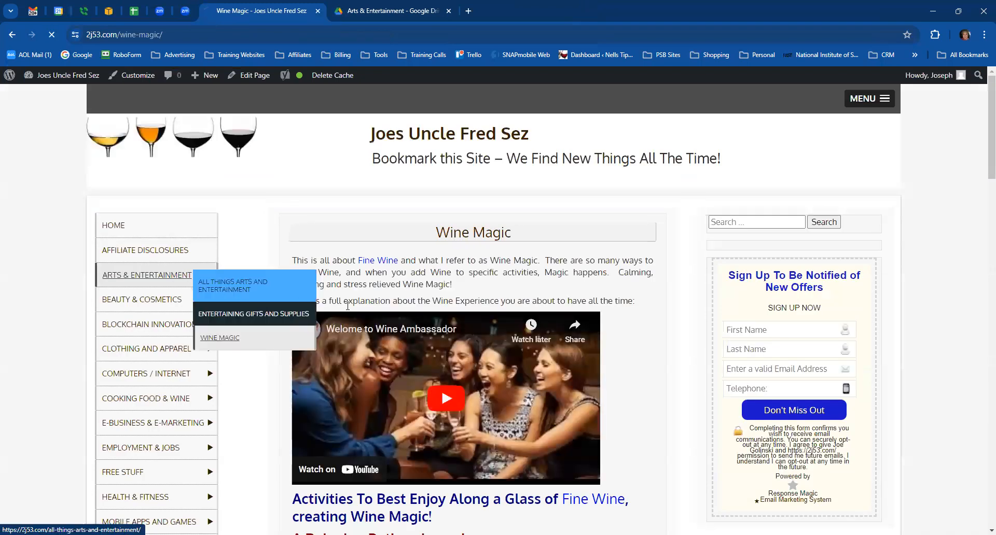
pyautogui.click(267, 79)
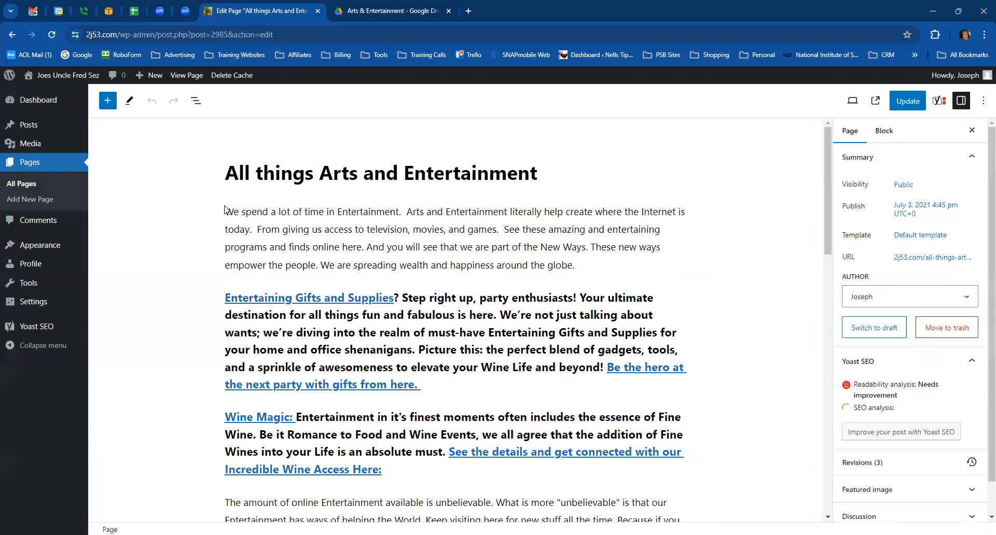
# Step: Show the "All things Arts and Entertainment" page in the code editor and copy its full code
pyautogui.click(983, 100)
pyautogui.click(839, 322)
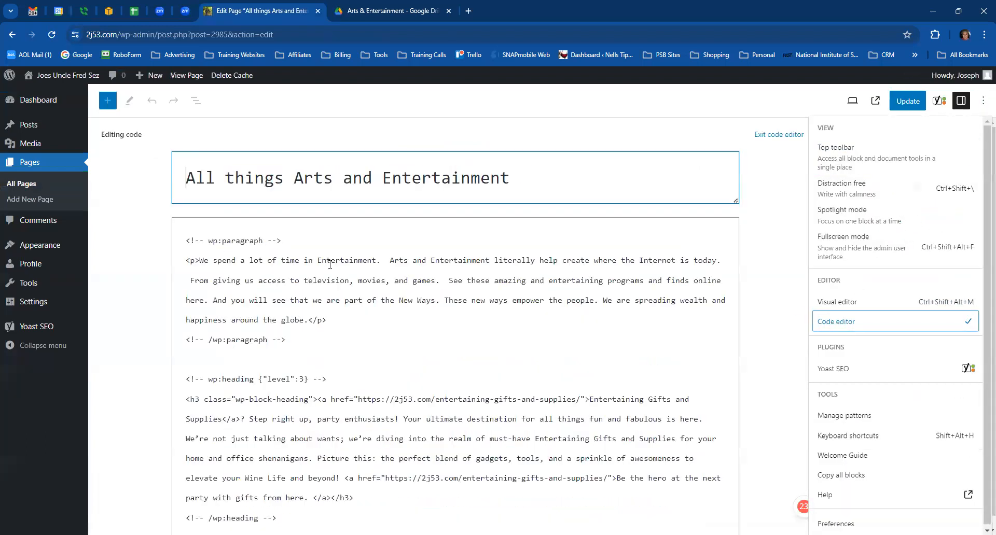
pyautogui.click(239, 244)
pyautogui.click(237, 242)
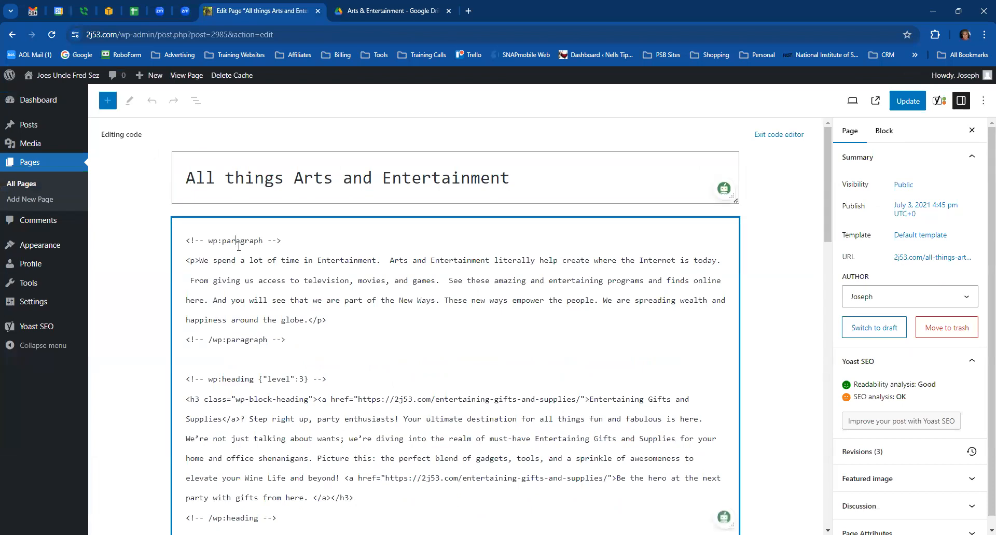
pyautogui.hotkey('ctrl', 'a')
pyautogui.hotkey('ctrl', 'c')
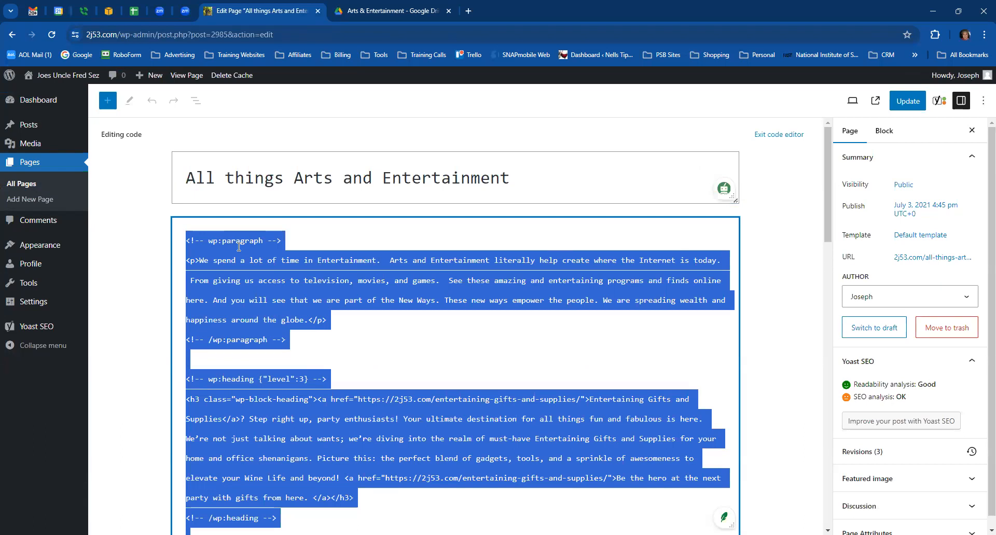
# Step: Open an untitled template document from the Arts & Entertainment Drive folder and paste the page code beneath the Body line
pyautogui.click(388, 9)
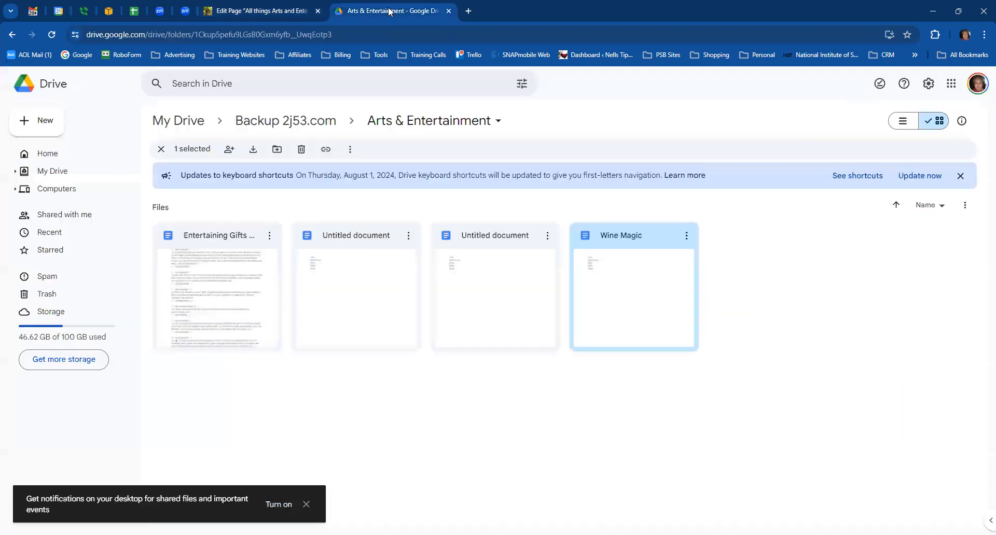
pyautogui.doubleClick(339, 261)
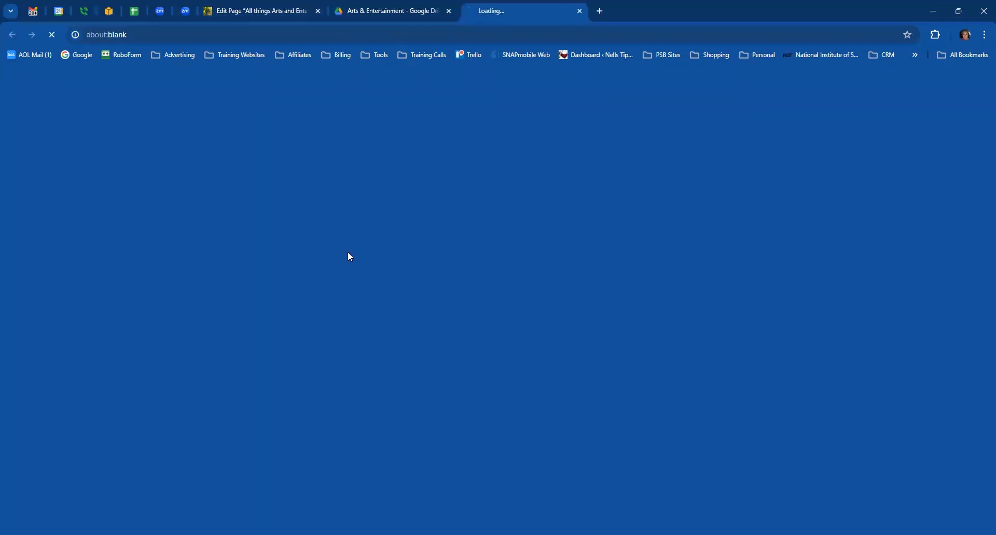
pyautogui.click(327, 237)
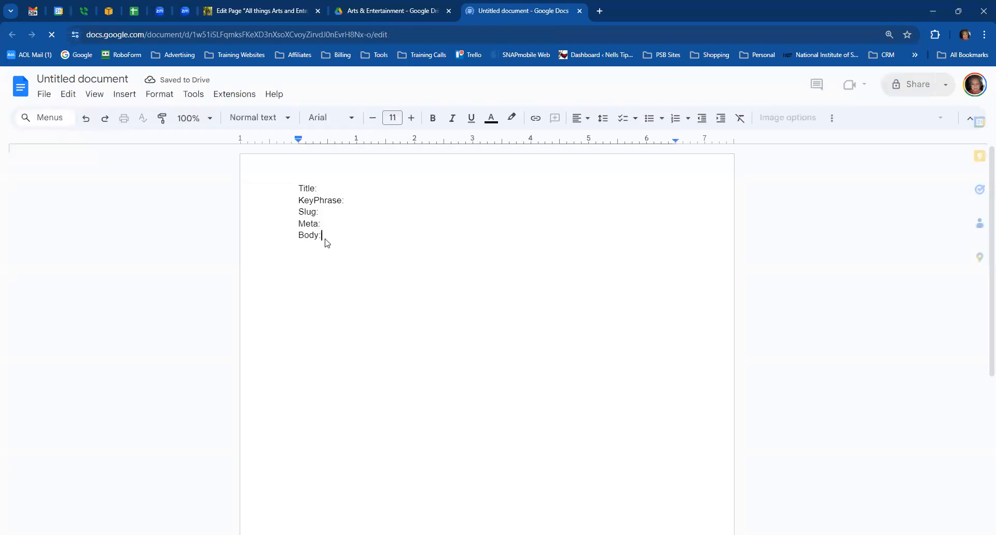
pyautogui.press('Return')
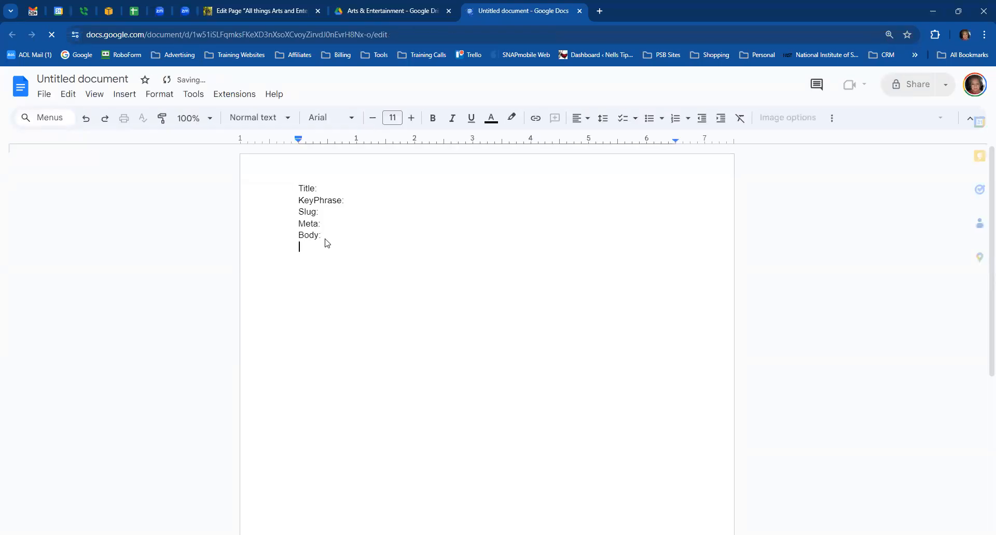
pyautogui.hotkey('ctrl', 'v')
# Step: Copy the page title "All things Arts and Entertainment" from the WordPress editor into the document's Title line
pyautogui.scroll(5, 370, 265)
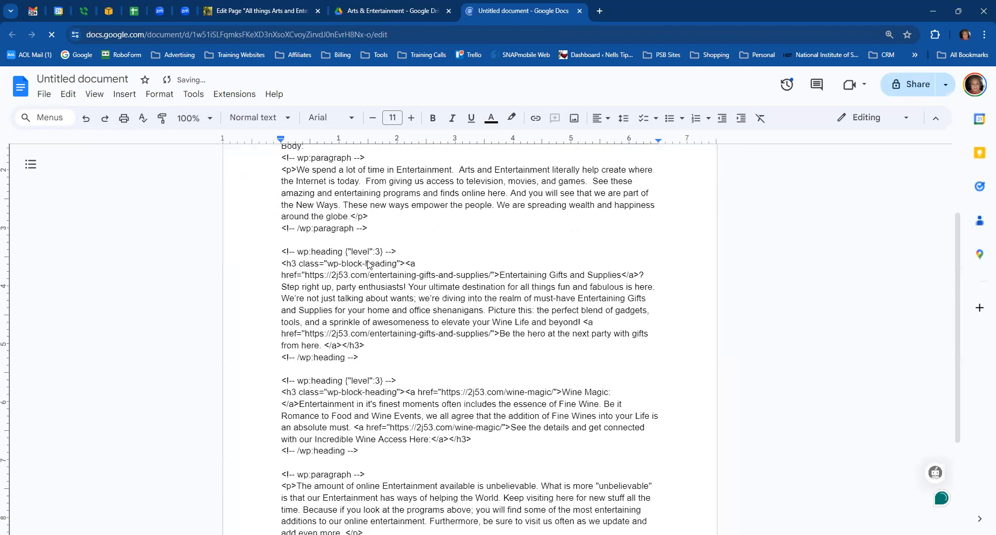
pyautogui.click(314, 189)
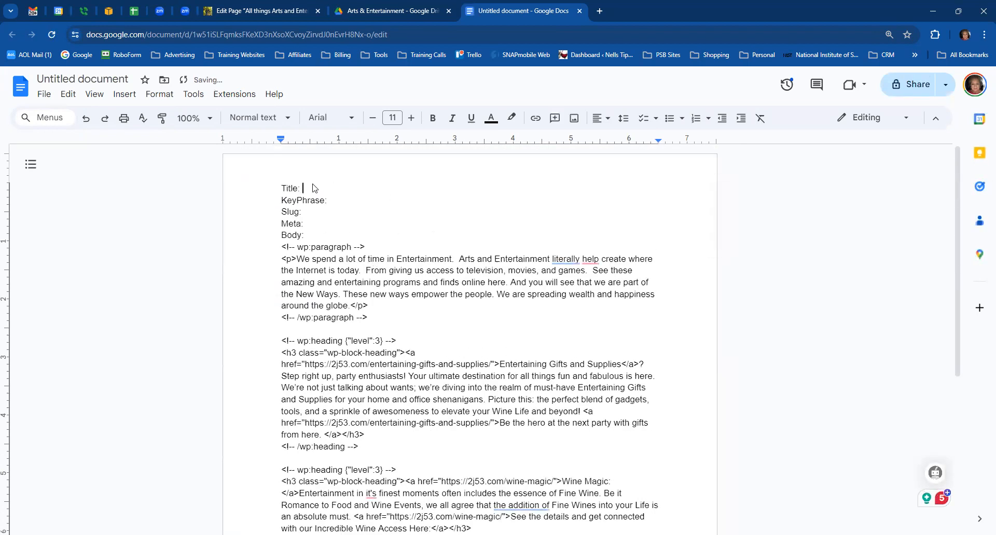
pyautogui.click(266, 17)
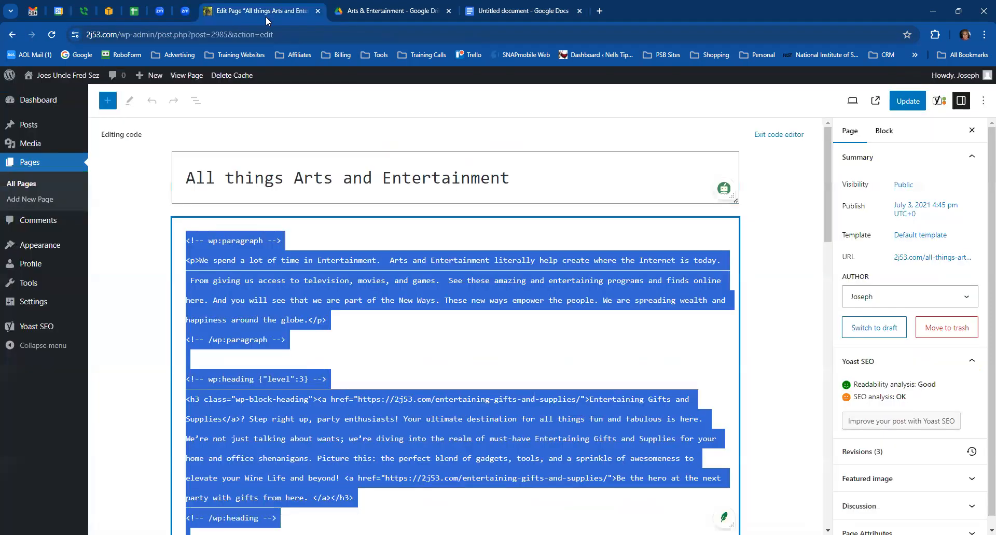
pyautogui.moveTo(517, 179); pyautogui.dragTo(183, 166)
pyautogui.hotkey('ctrl', 'c')
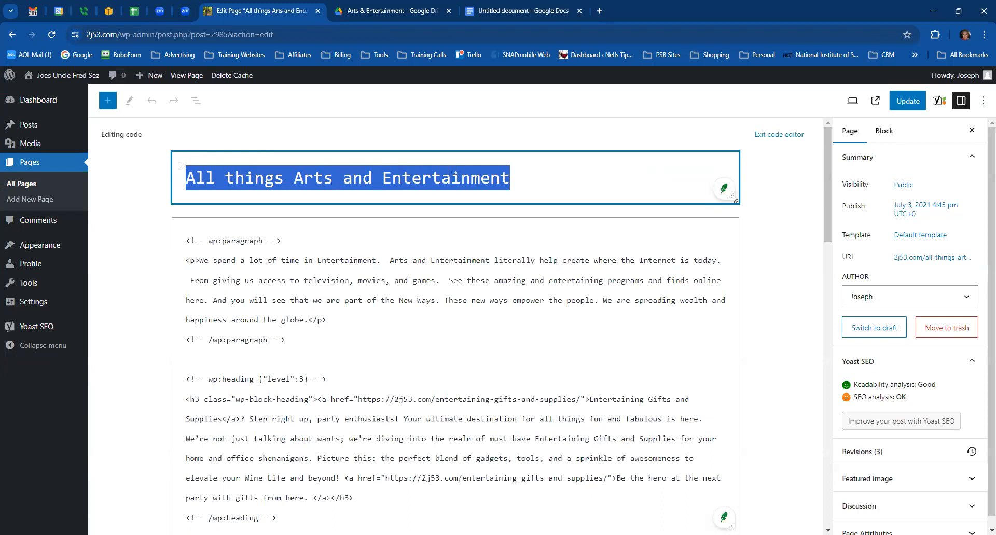
pyautogui.click(523, 13)
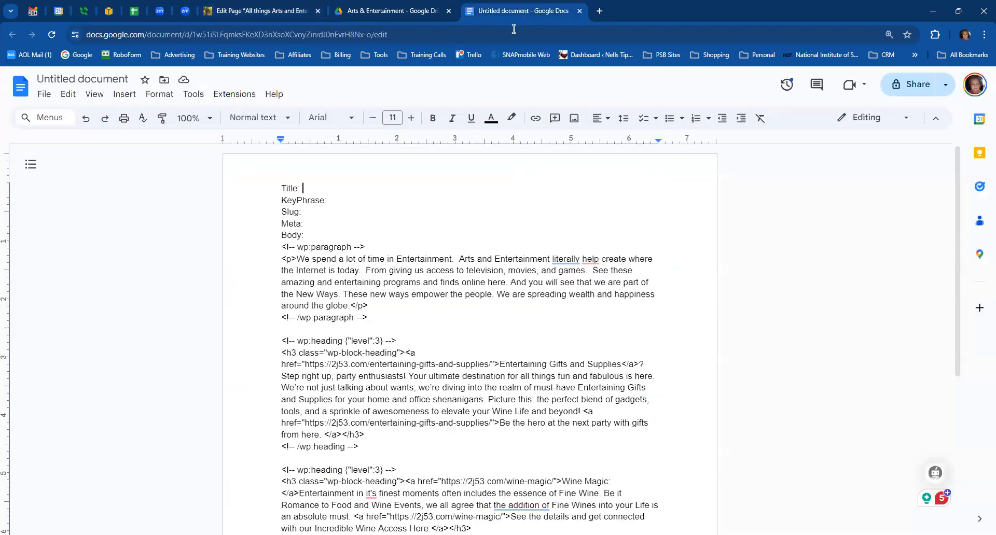
pyautogui.hotkey('ctrl', 'v')
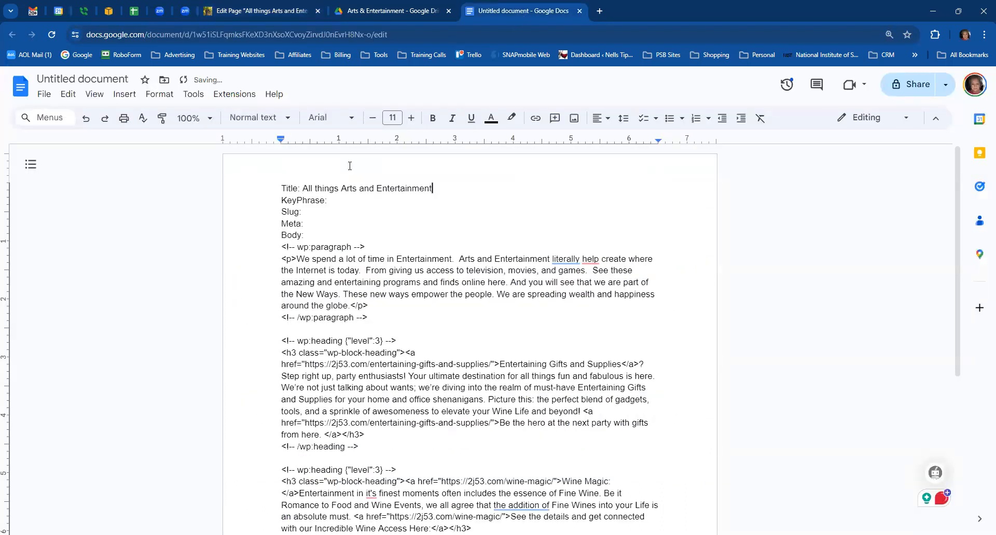
# Step: Return the page to the visual editor and copy its Yoast focus keyphrase "All things Arts and Entertainment" into the document's KeyPhrase line
pyautogui.click(347, 209)
pyautogui.click(349, 203)
pyautogui.click(248, 12)
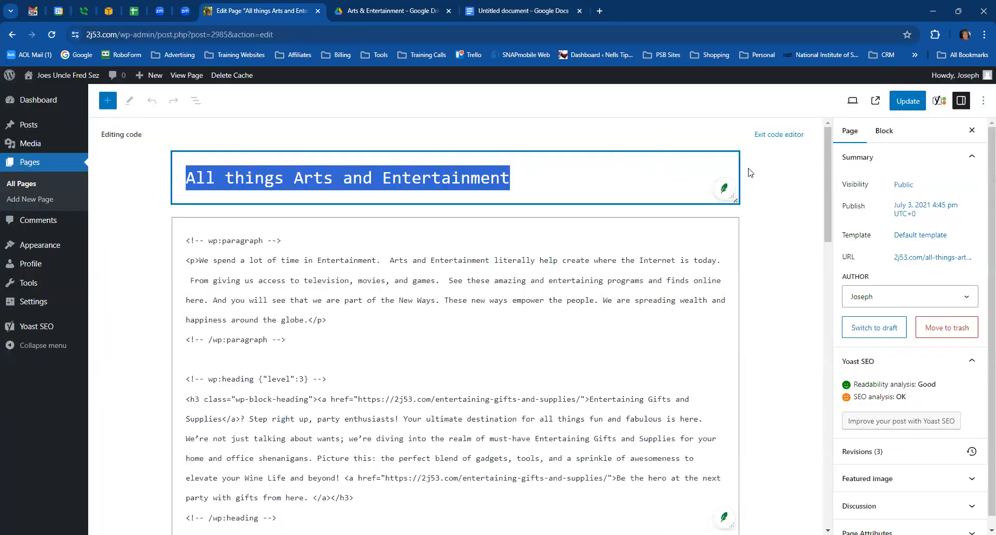
pyautogui.click(772, 136)
pyautogui.scroll(-10, 716, 266)
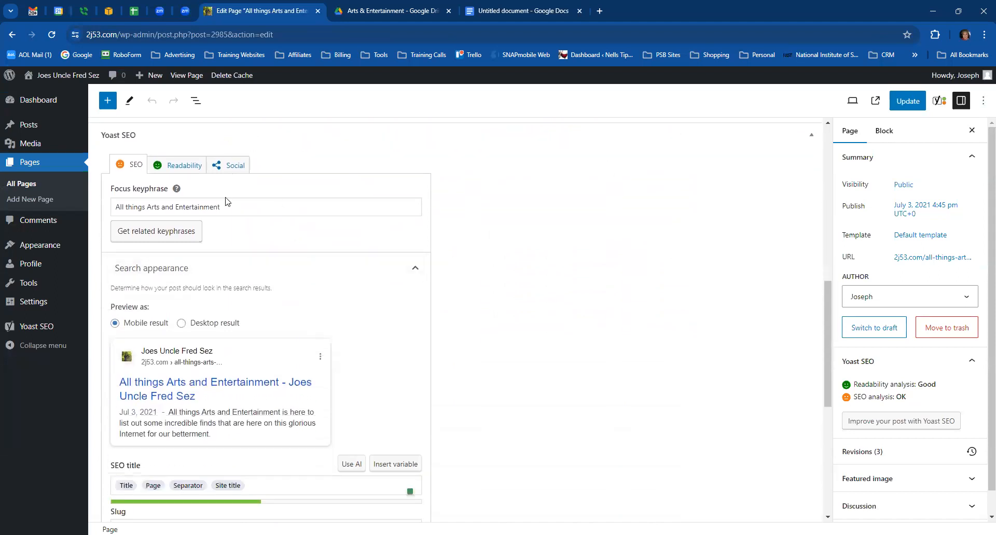
pyautogui.moveTo(220, 207); pyautogui.dragTo(91, 207)
pyautogui.hotkey('ctrl', 'c')
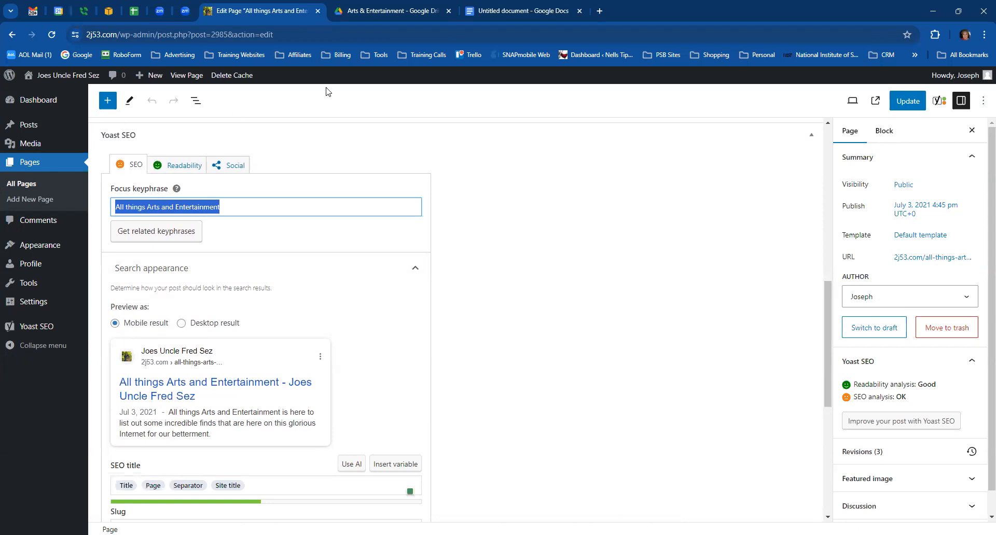
pyautogui.click(502, 11)
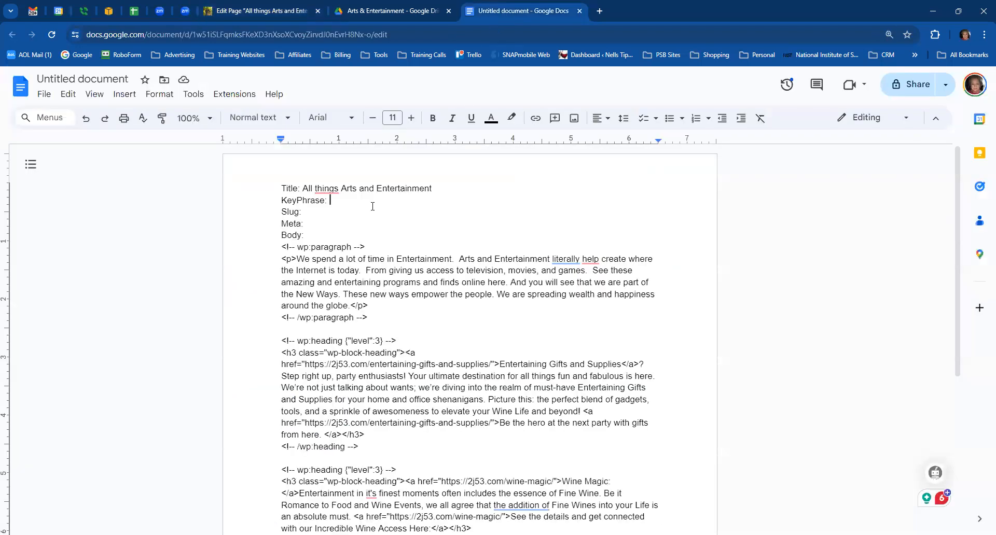
pyautogui.hotkey('ctrl', 'v')
# Step: Copy the page's slug "all-things-arts-and-entertainment" from the Yoast SEO settings into the document's Slug line
pyautogui.click(323, 210)
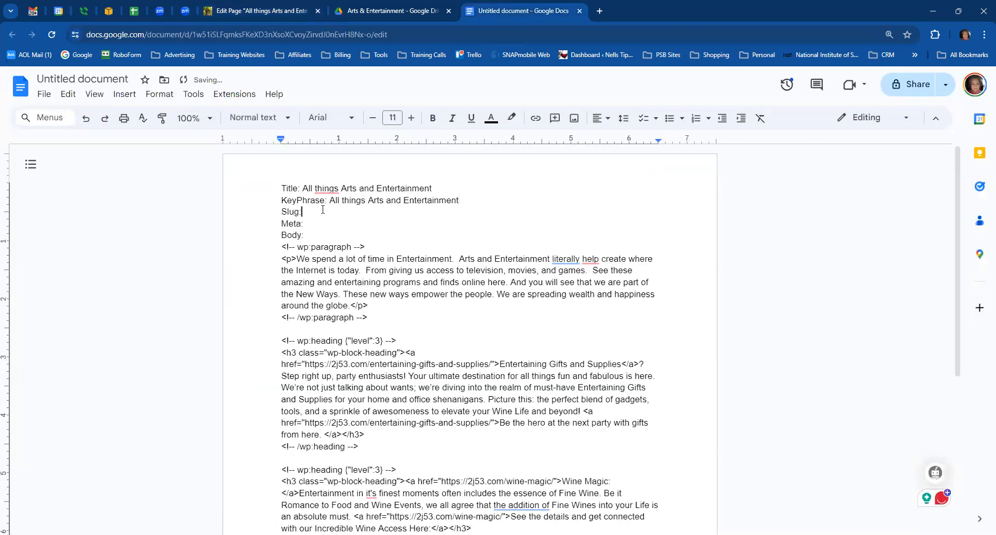
pyautogui.click(256, 13)
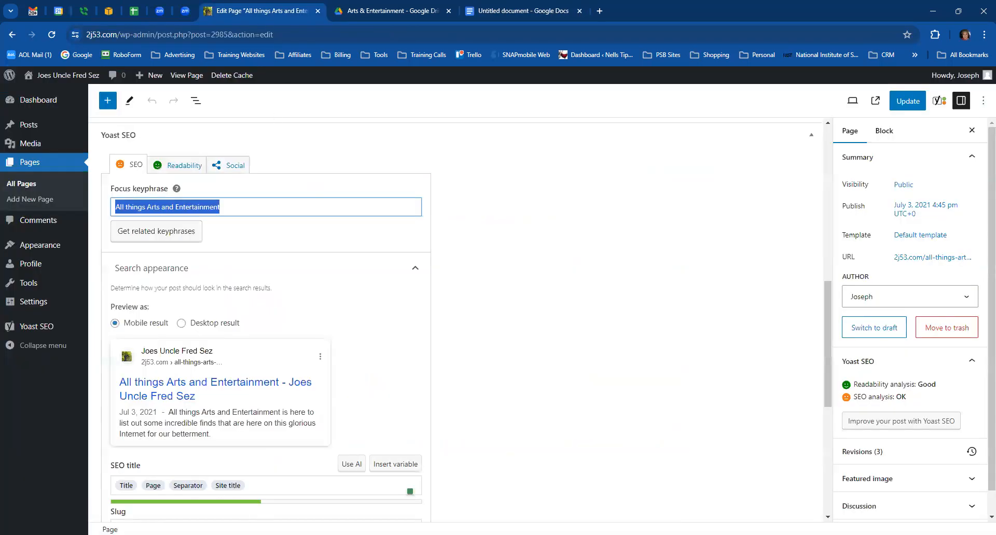
pyautogui.scroll(-4, 286, 503)
pyautogui.moveTo(245, 311); pyautogui.dragTo(114, 324)
pyautogui.hotkey('ctrl', 'c')
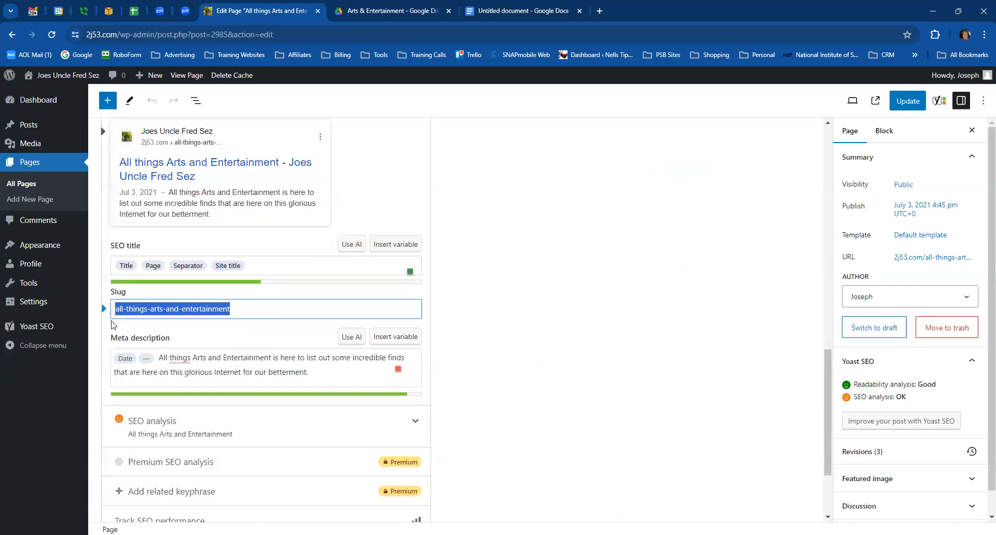
pyautogui.click(506, 11)
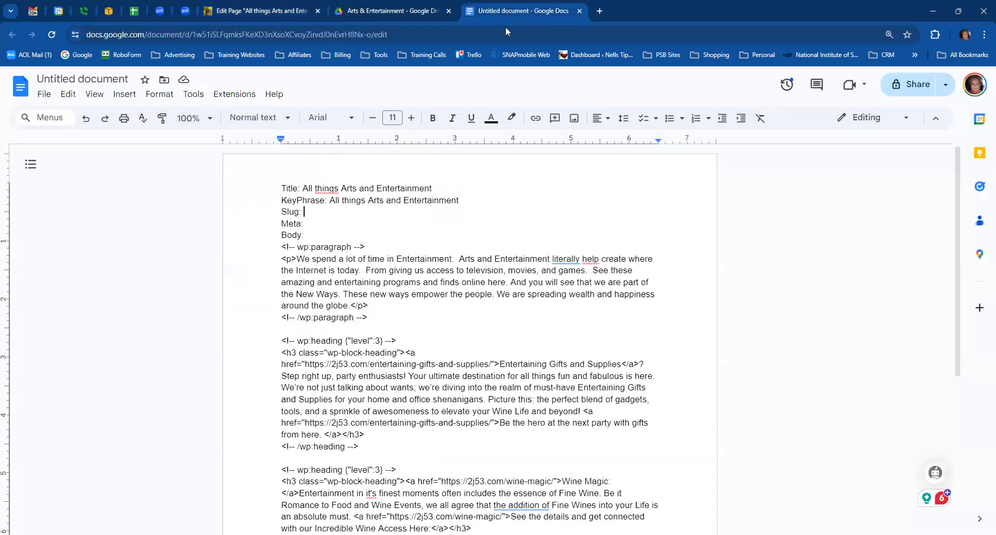
pyautogui.hotkey('ctrl', 'v')
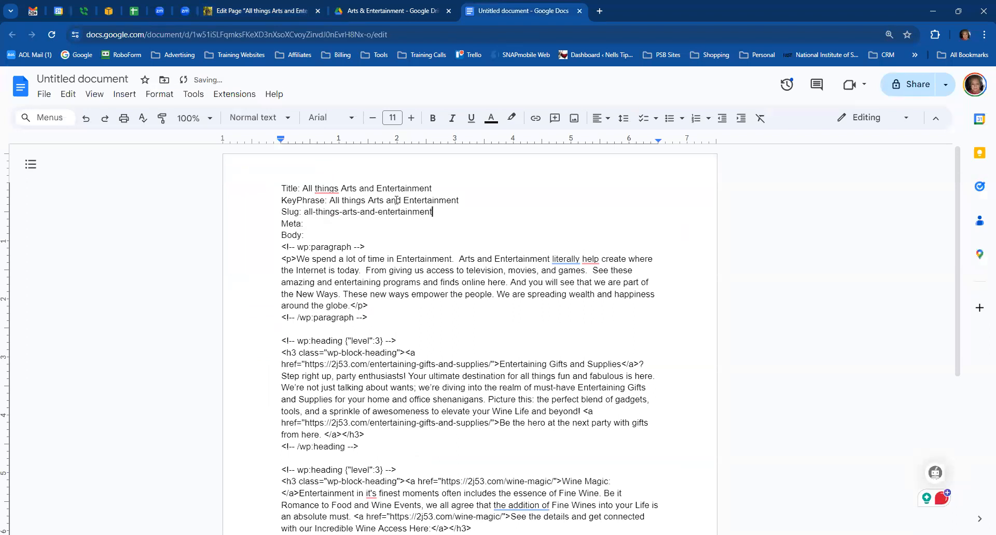
# Step: Copy the page's meta description text, without the date variable, from the WordPress Yoast SEO settings into the Google document's Meta line
pyautogui.click(277, 16)
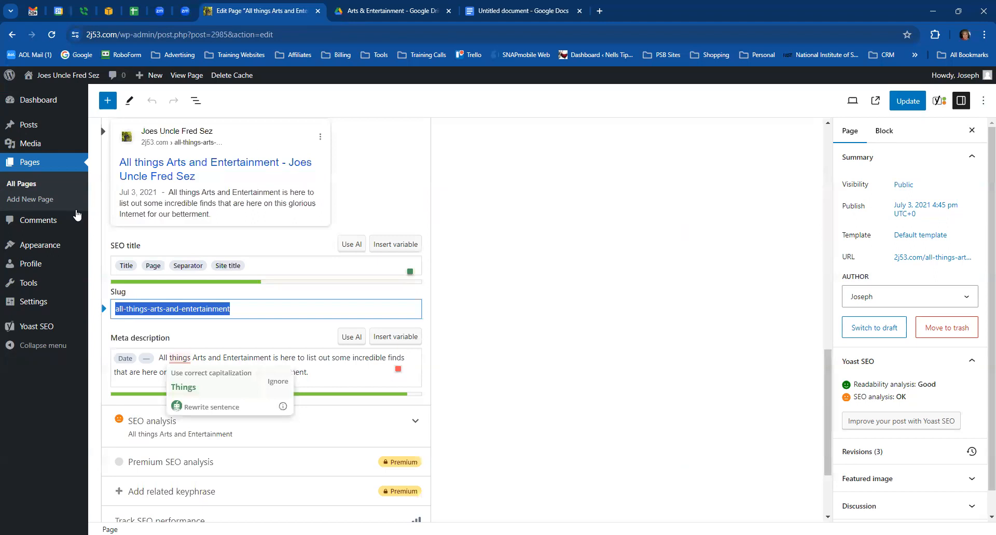
pyautogui.moveTo(162, 359); pyautogui.dragTo(312, 377)
pyautogui.hotkey('ctrl', 'c')
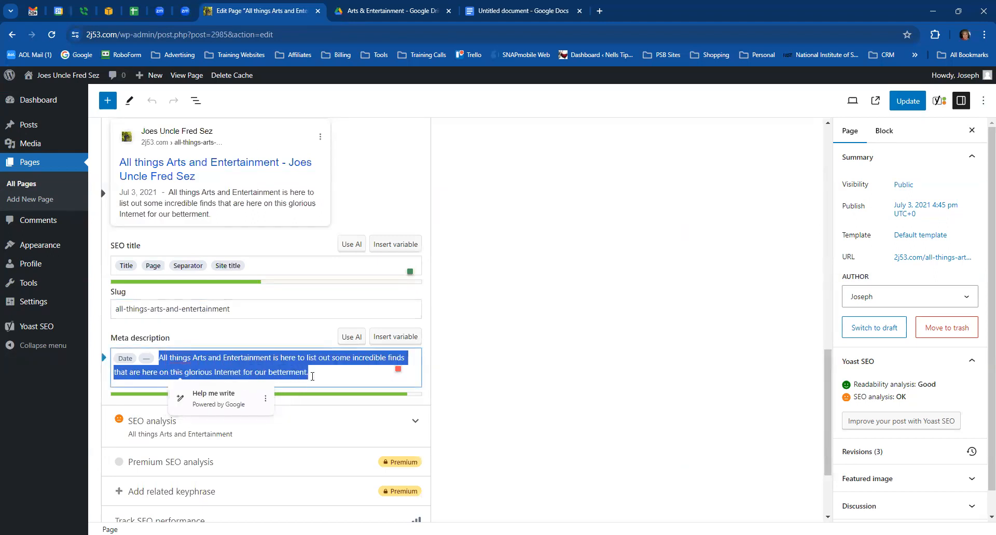
pyautogui.click(494, 11)
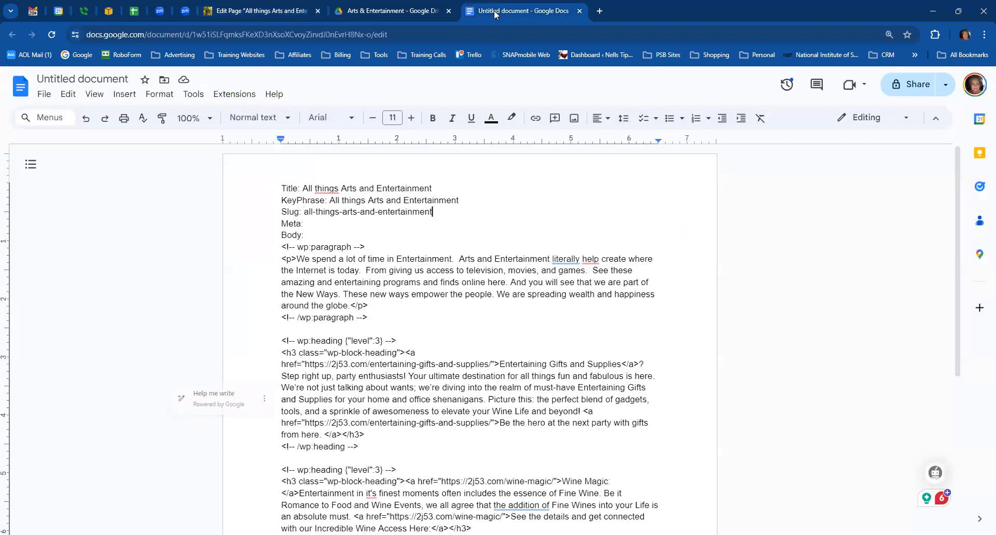
pyautogui.click(316, 224)
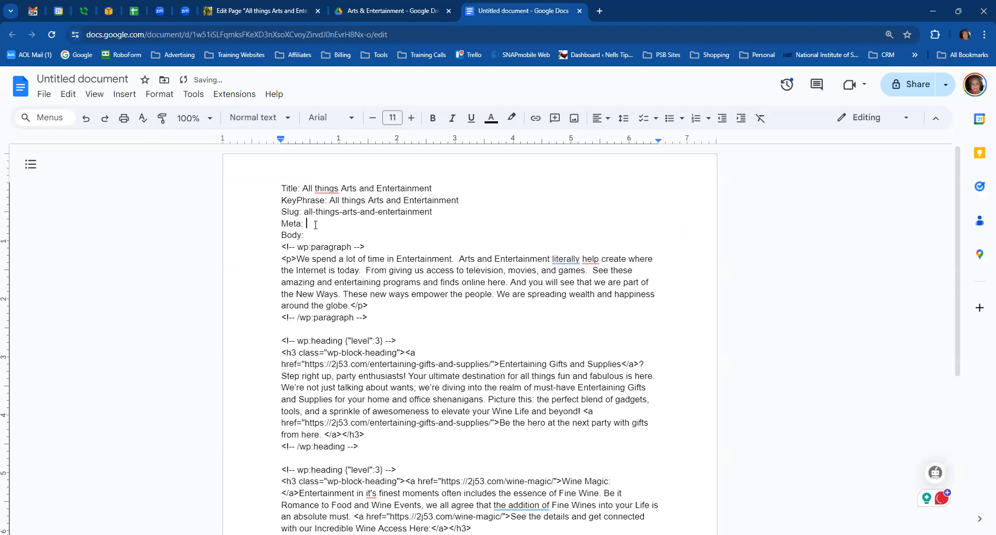
pyautogui.hotkey('ctrl', 'v')
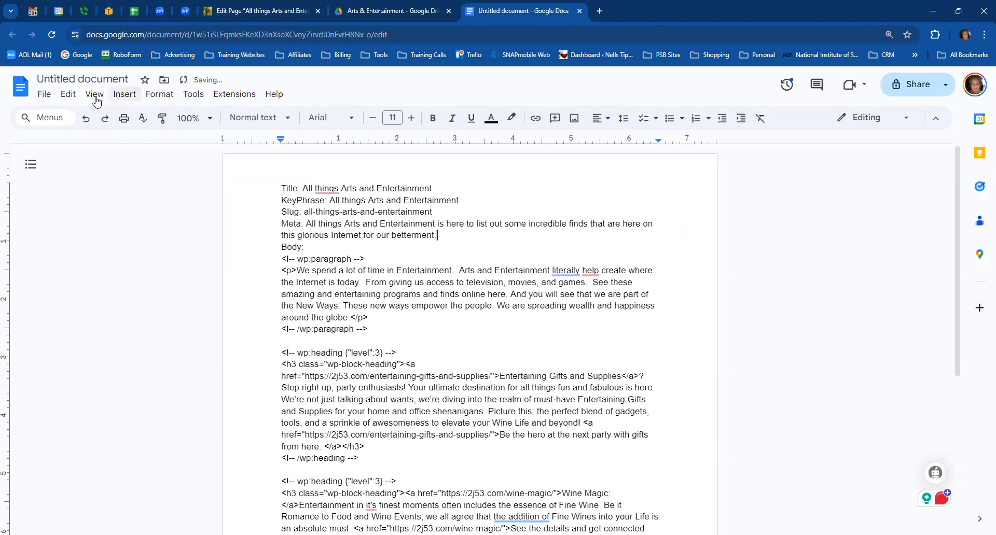
# Step: Rename the untitled document as "All things Arts and Entertainment", removing the "Title:" prefix from the suggested name
pyautogui.click(63, 79)
pyautogui.click(59, 80)
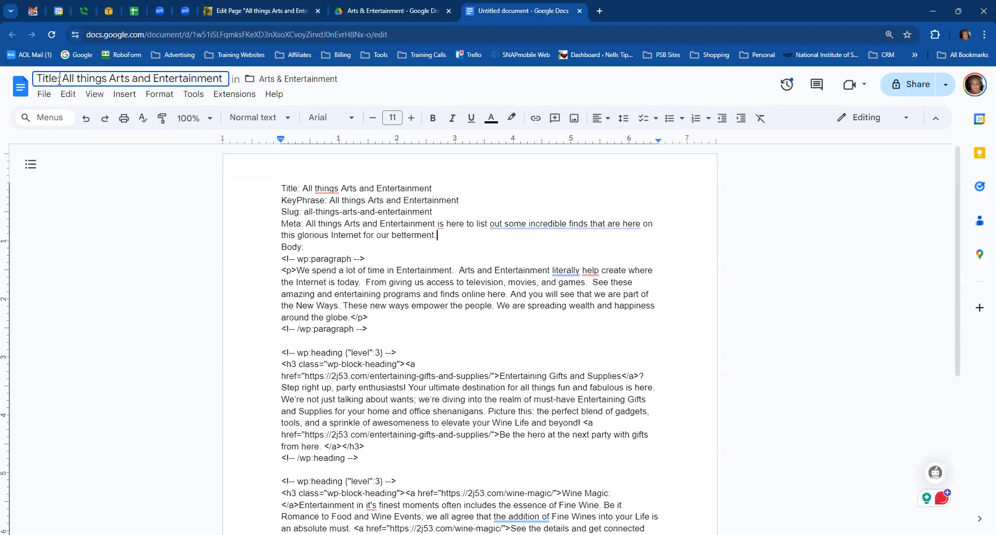
pyautogui.moveTo(61, 79); pyautogui.dragTo(36, 79)
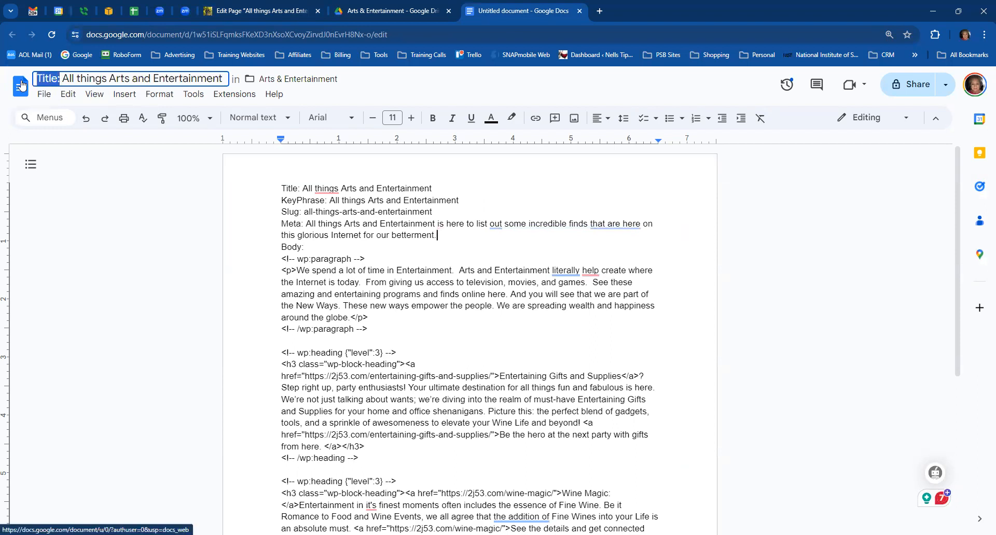
pyautogui.press('BackSpace')
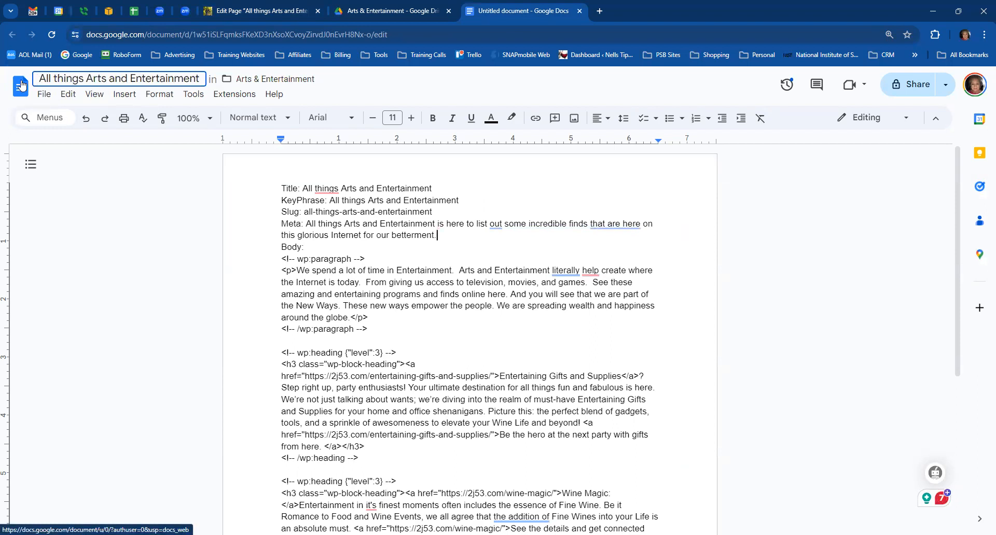
pyautogui.press('Delete')
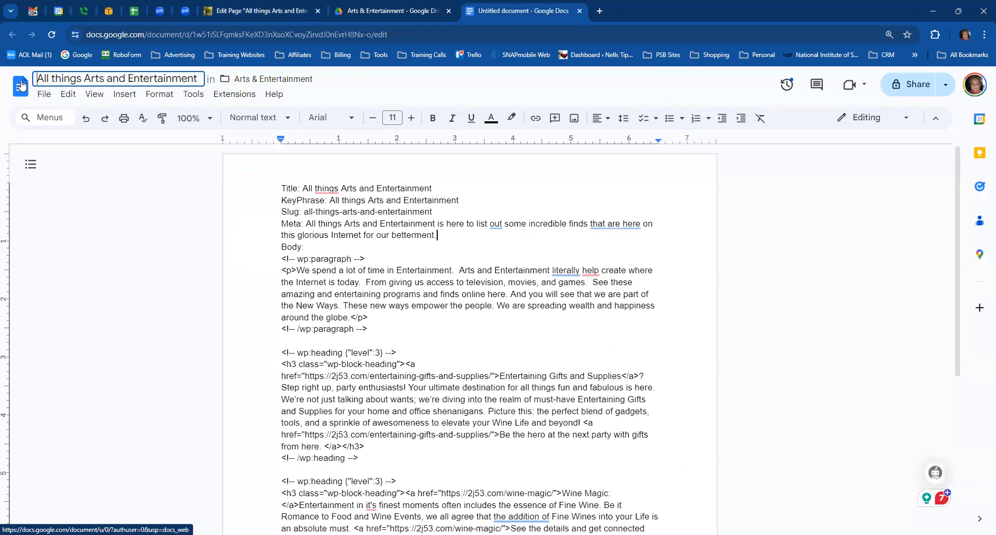
pyautogui.press('Return')
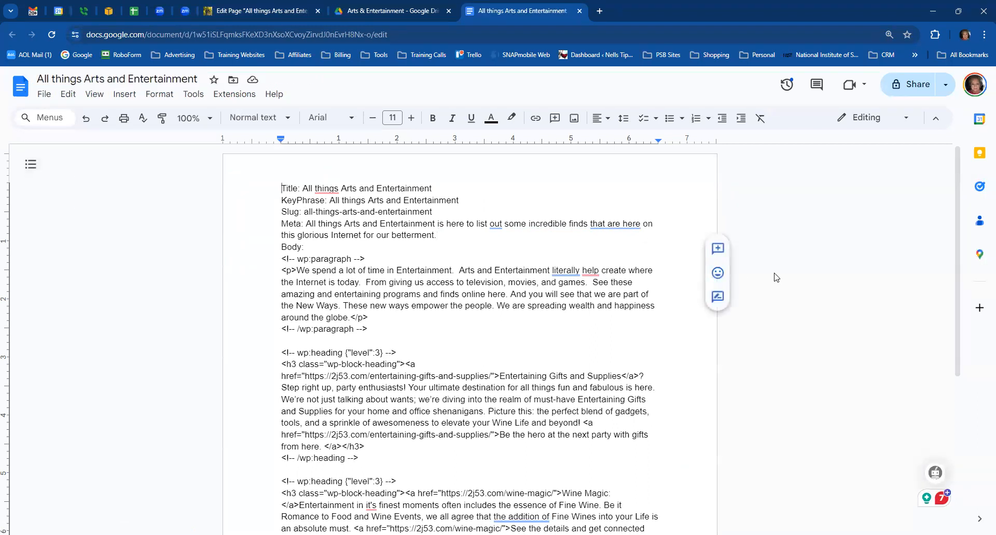
# Step: Close the finished backup document and update the "All things Arts and Entertainment" page in the WordPress editor
pyautogui.click(580, 11)
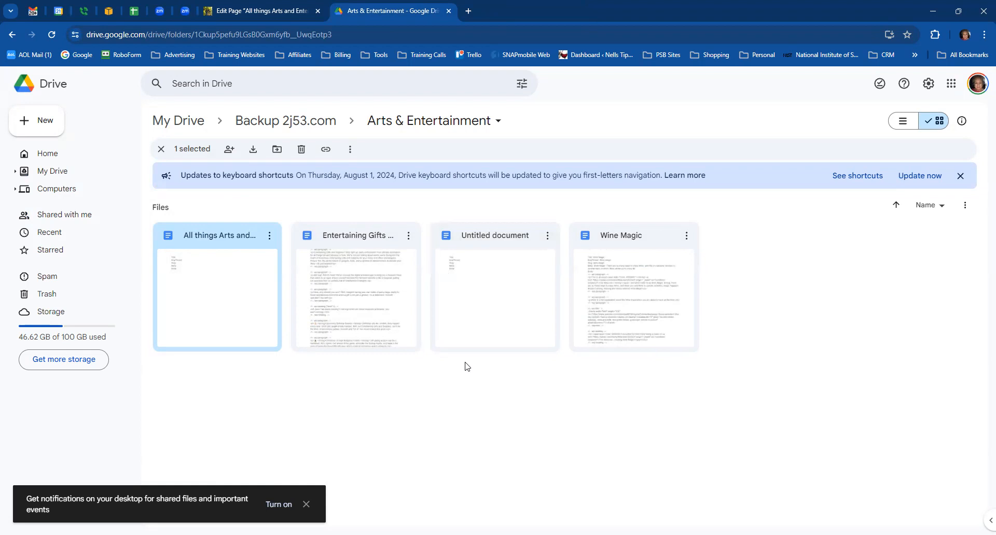
pyautogui.click(290, 11)
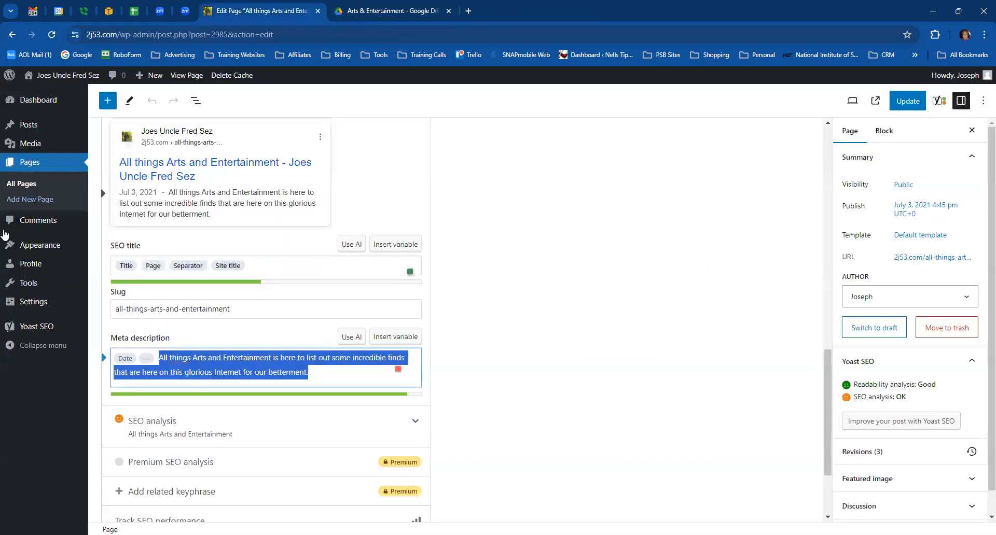
pyautogui.click(907, 101)
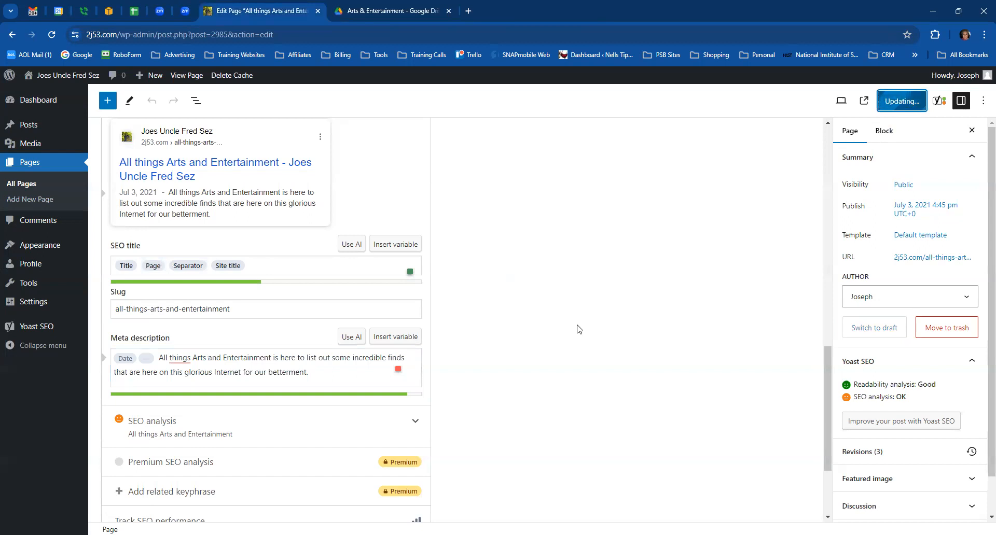